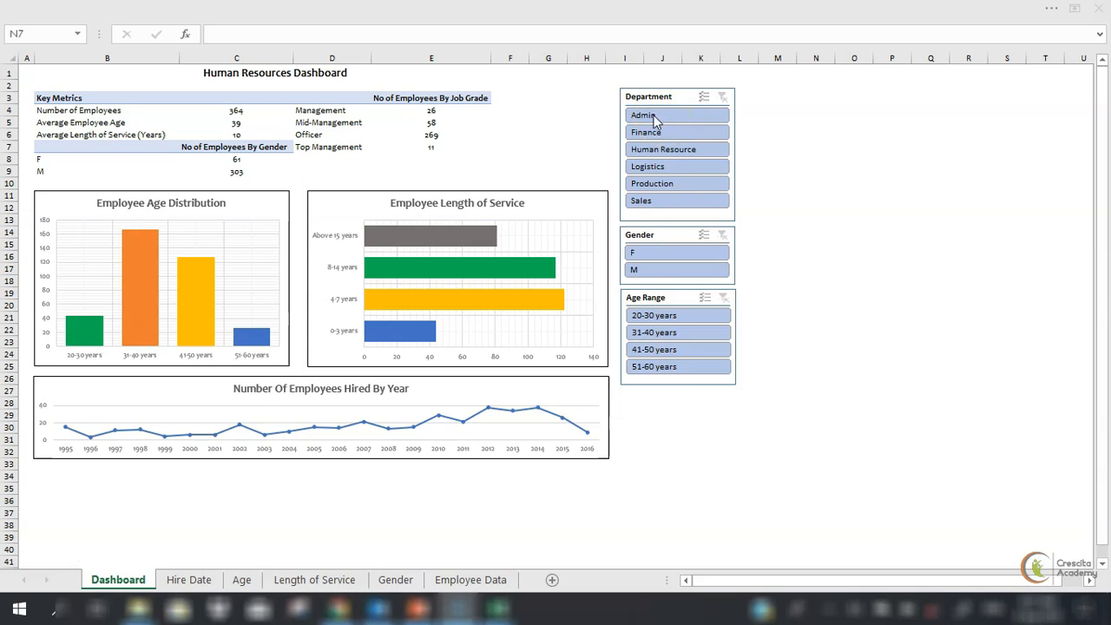
Filter the dashboard to the Admin department with the Department slicer and clear that filter again.
click(653, 120)
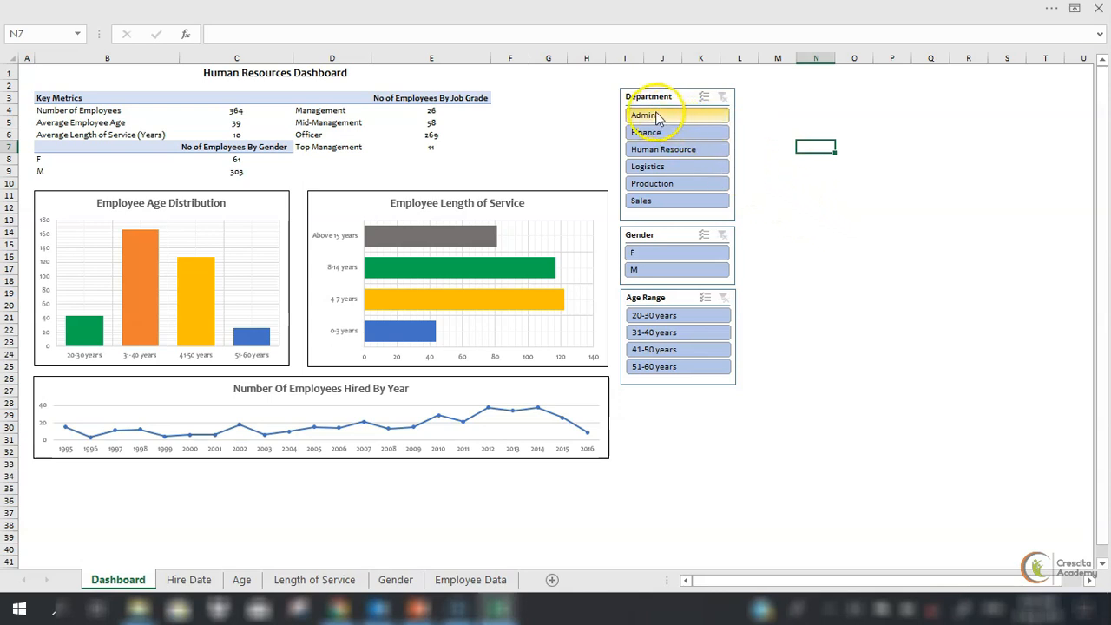
click(657, 119)
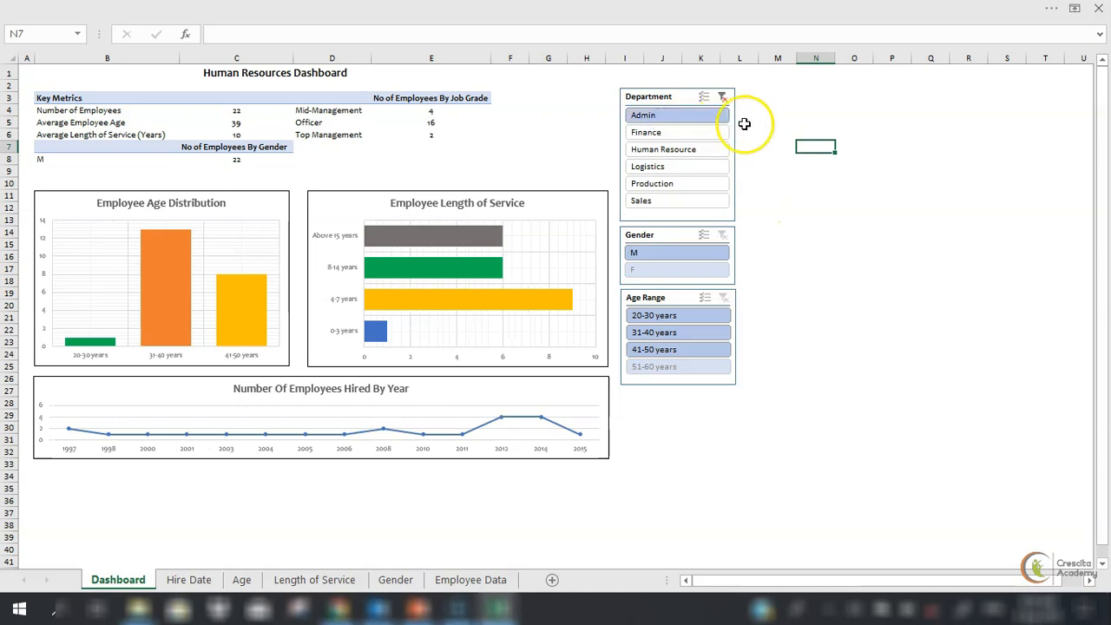
click(723, 99)
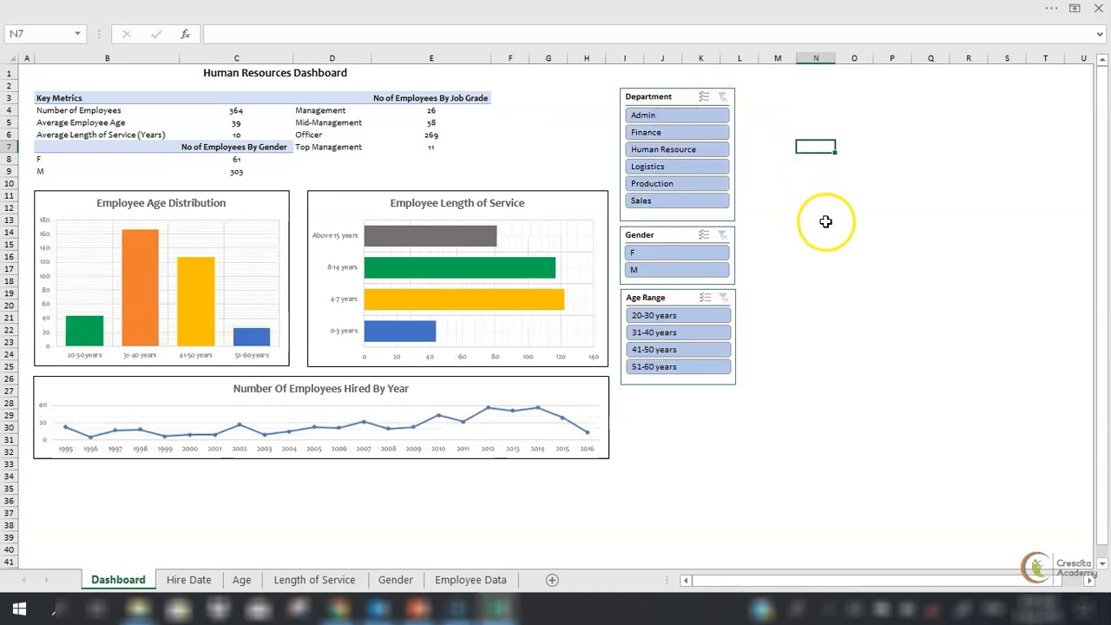
click(655, 117)
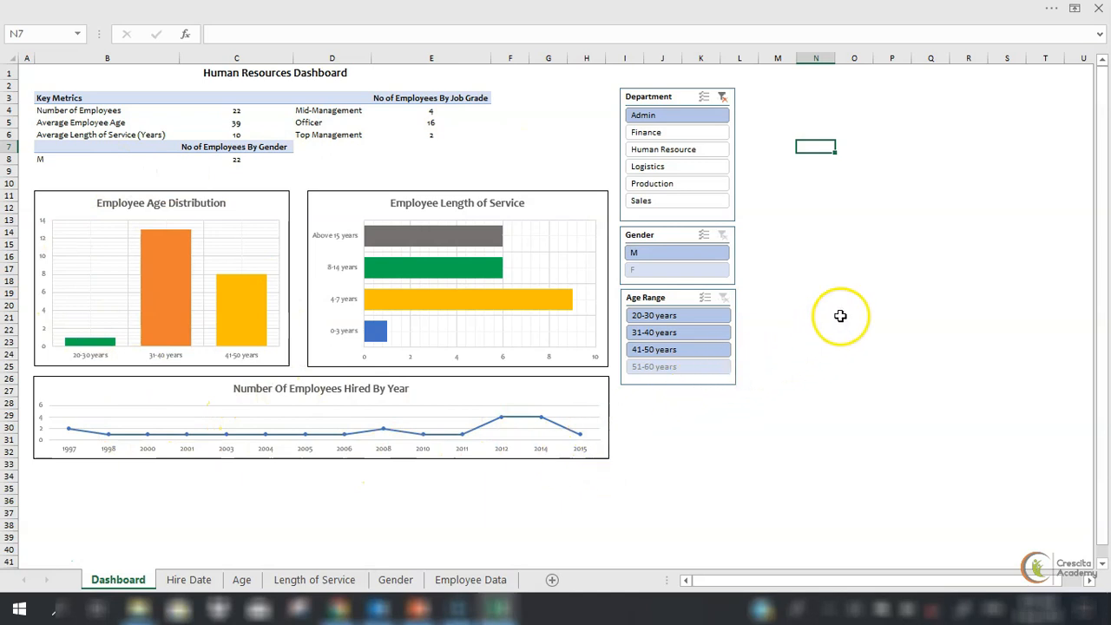
click(723, 97)
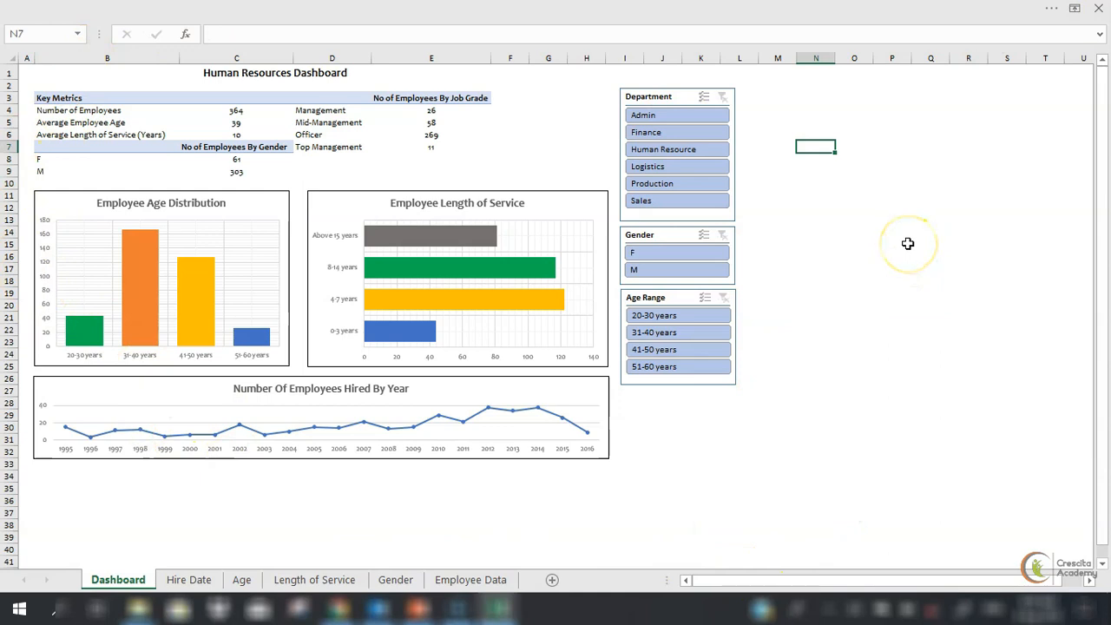
Set the ribbon display of the dashboard workbook to show tabs and commands.
click(1052, 12)
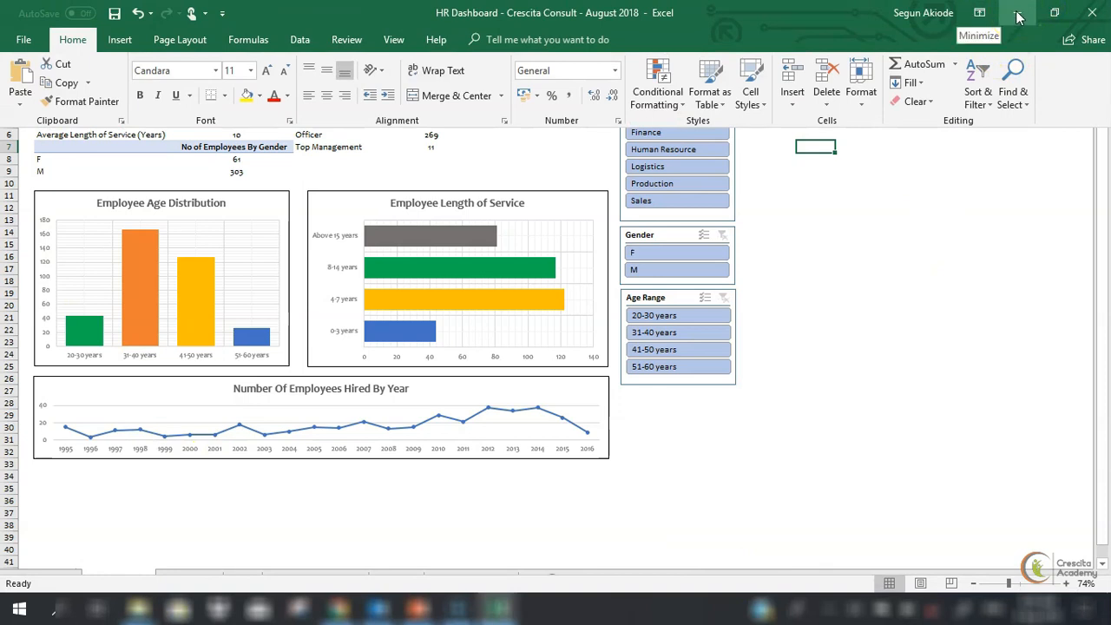
click(979, 12)
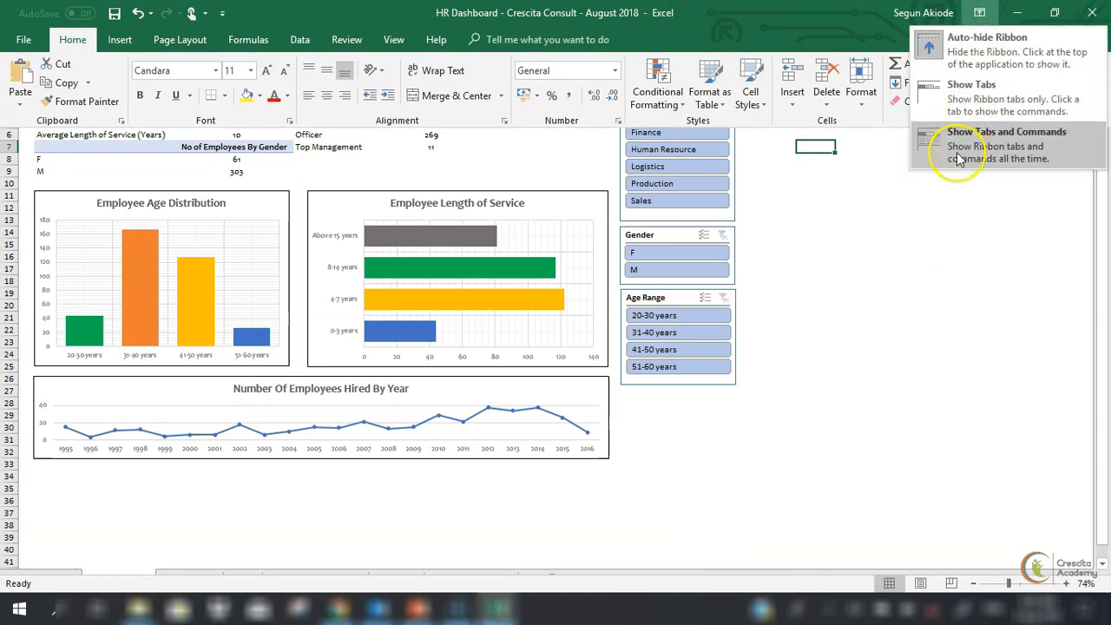
click(968, 161)
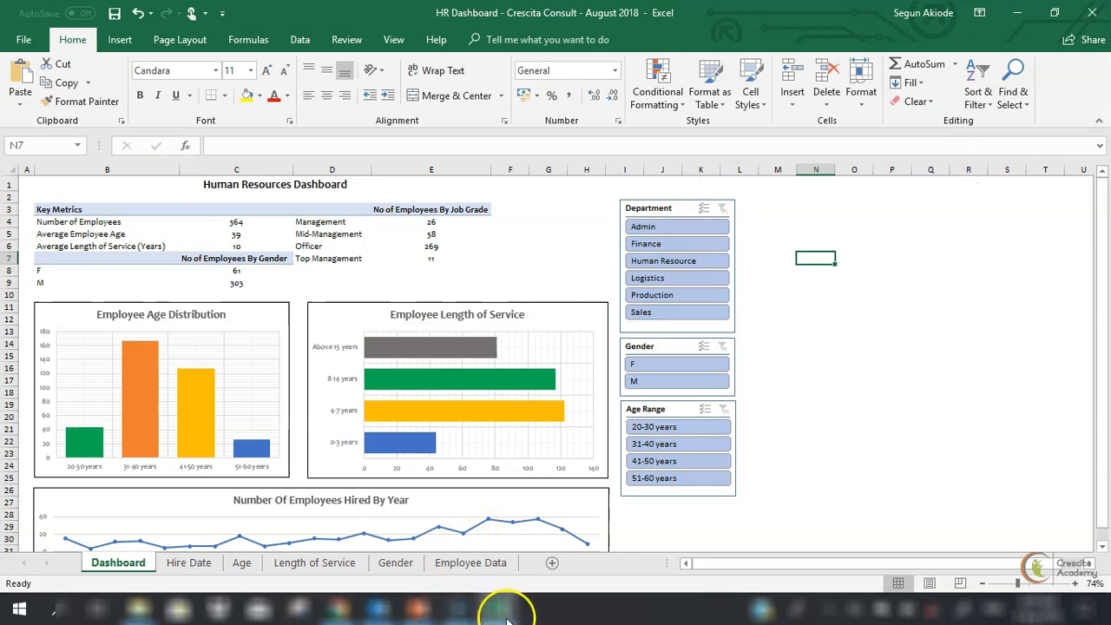
Switch to the Case Study - Employee Data workbook and look through its rows and columns.
mouse_move(505, 619)
click(568, 564)
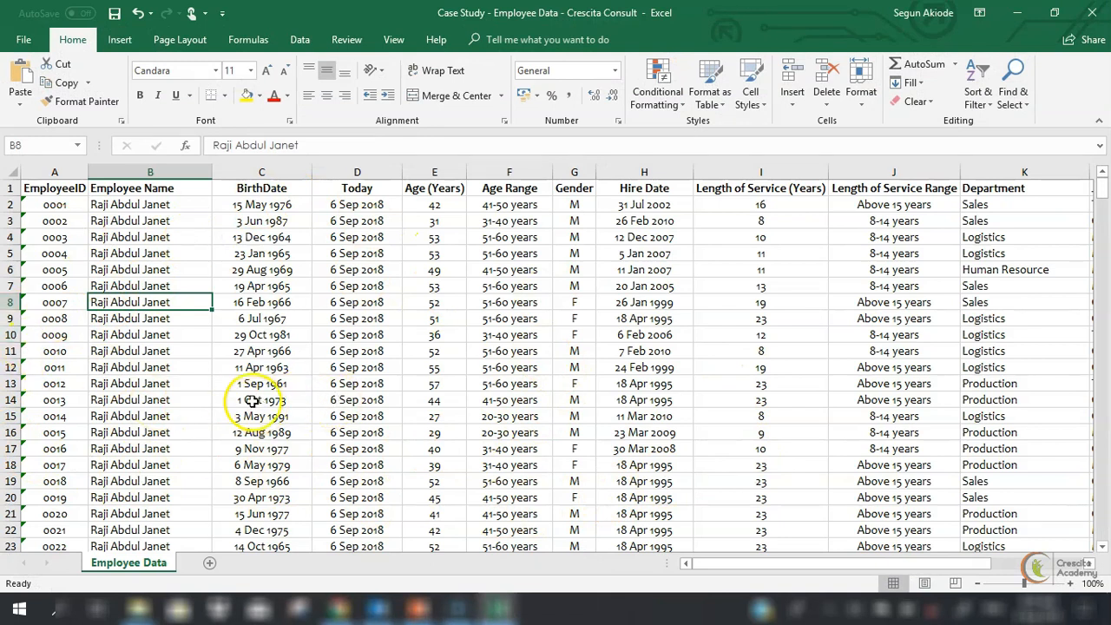
scroll(259, 401, down, 15)
scroll(259, 401, up, 15)
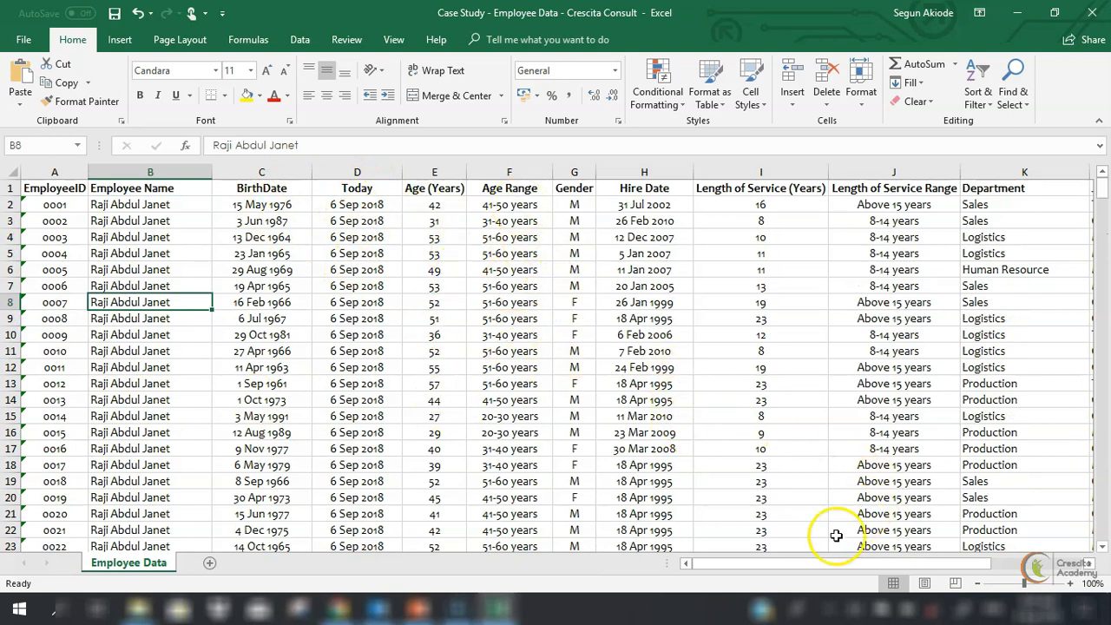
mouse_move(787, 566)
mouse_down()
mouse_move(922, 558)
mouse_move(775, 565)
mouse_up()
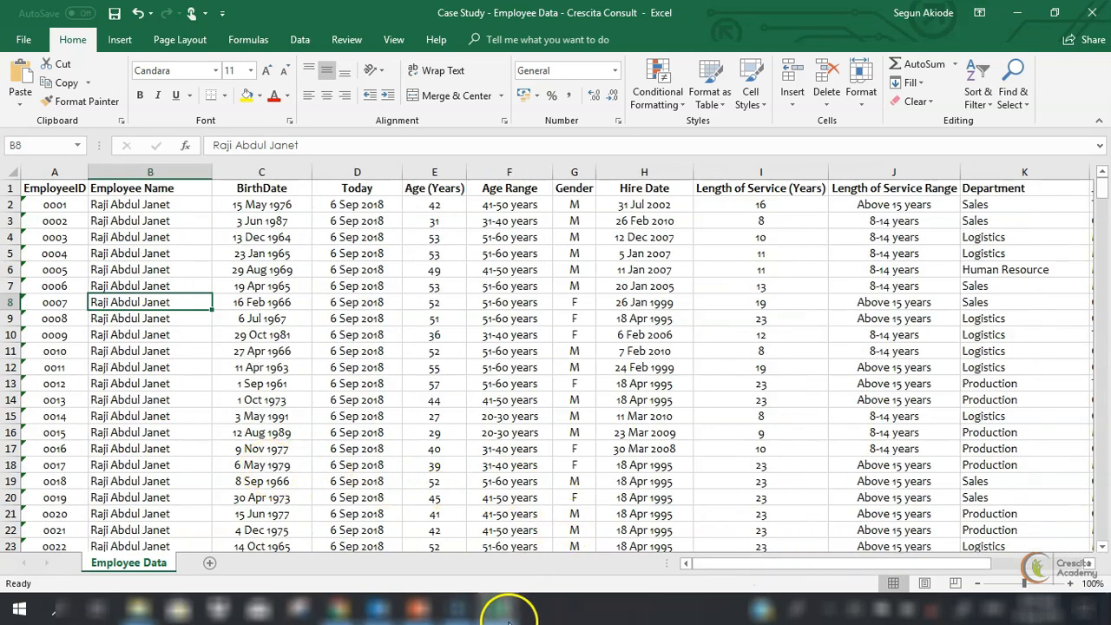
Return to the HR Dashboard workbook and set its ribbon to auto-hide.
mouse_move(510, 614)
click(454, 573)
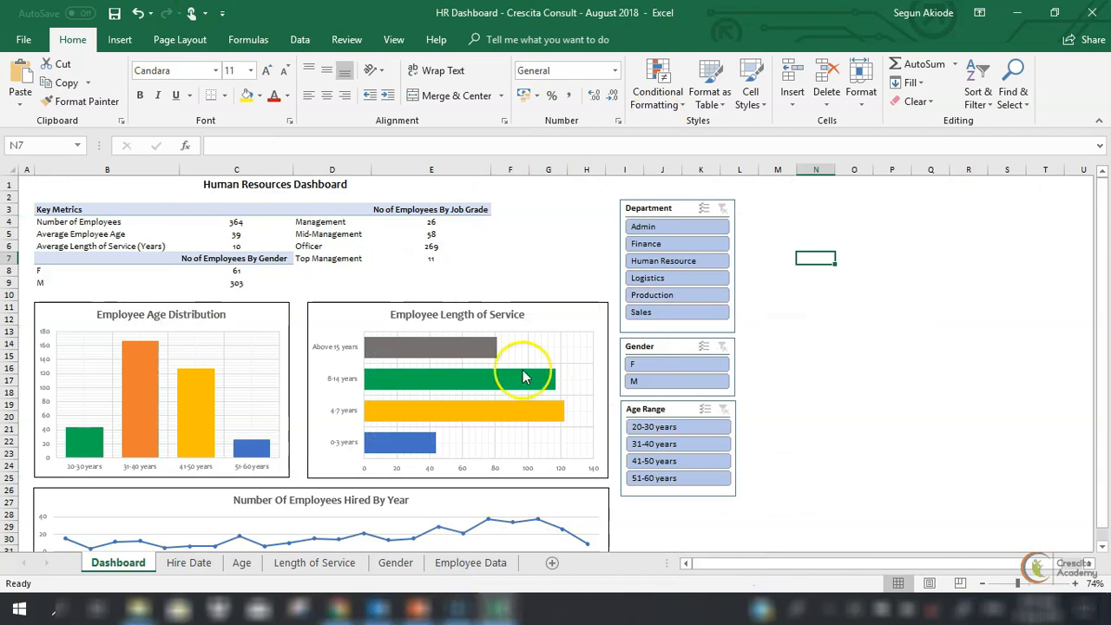
click(978, 12)
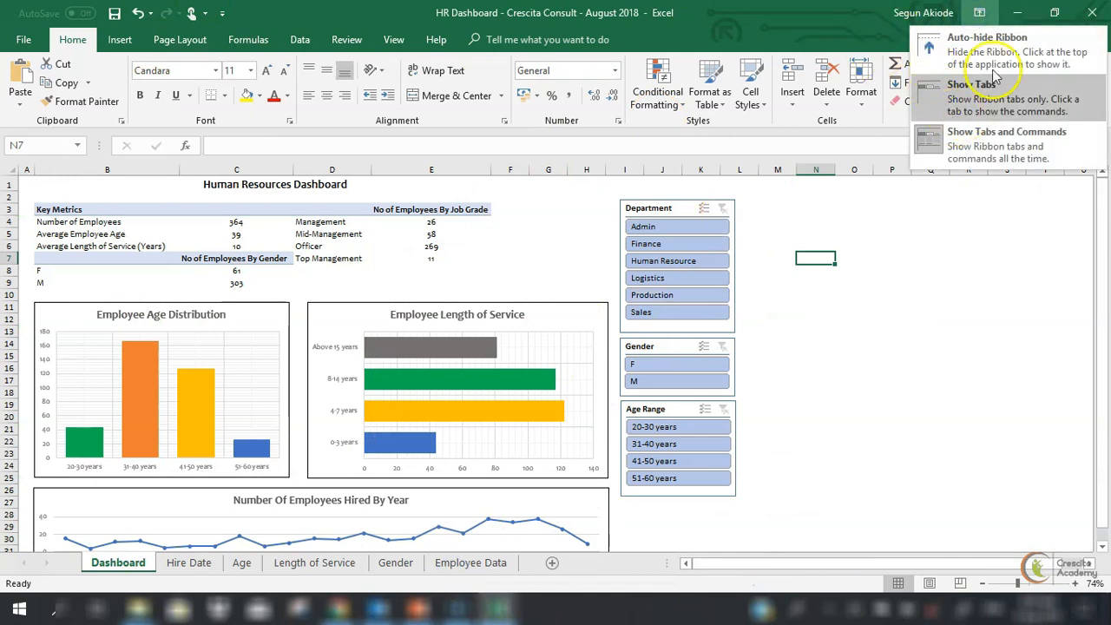
click(974, 45)
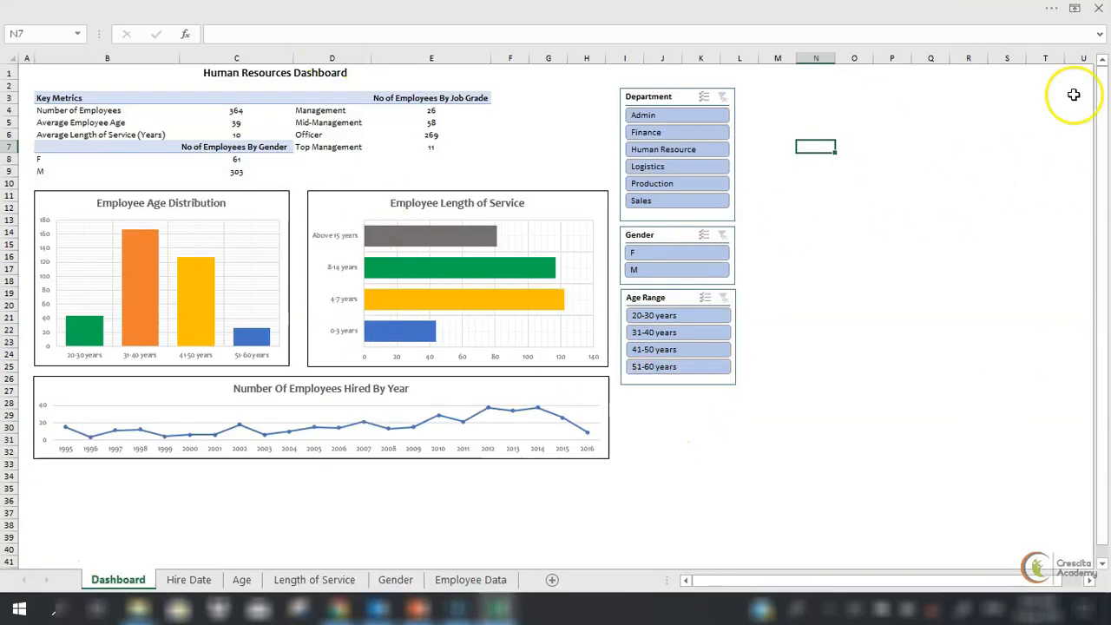
Minimize the dashboard workbook and look across the employee data columns as far as State of Origin.
click(1032, 12)
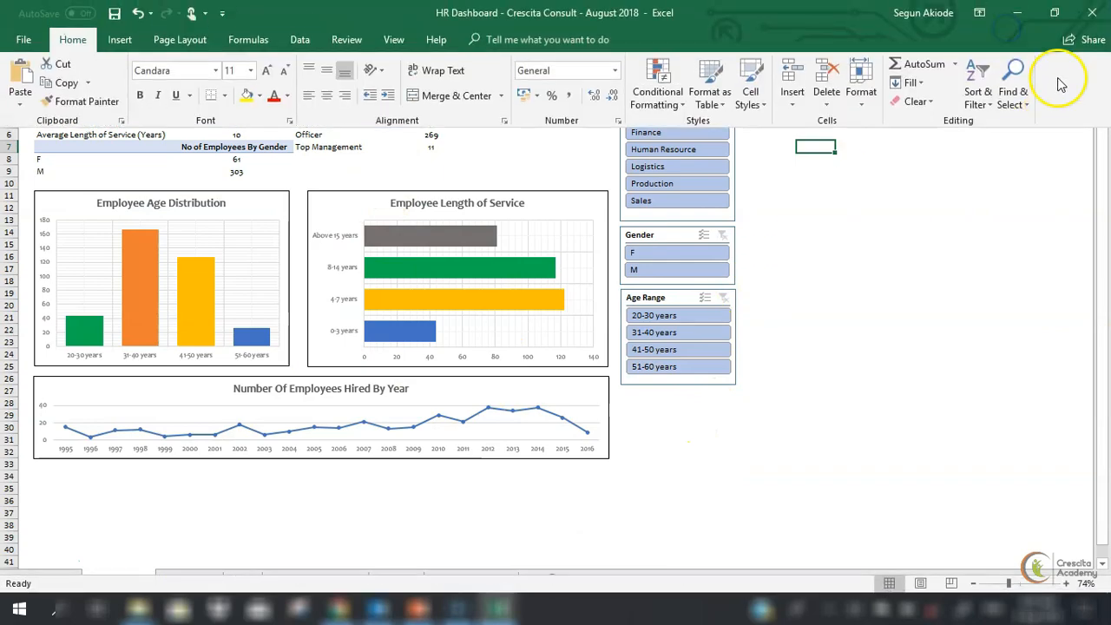
click(1018, 14)
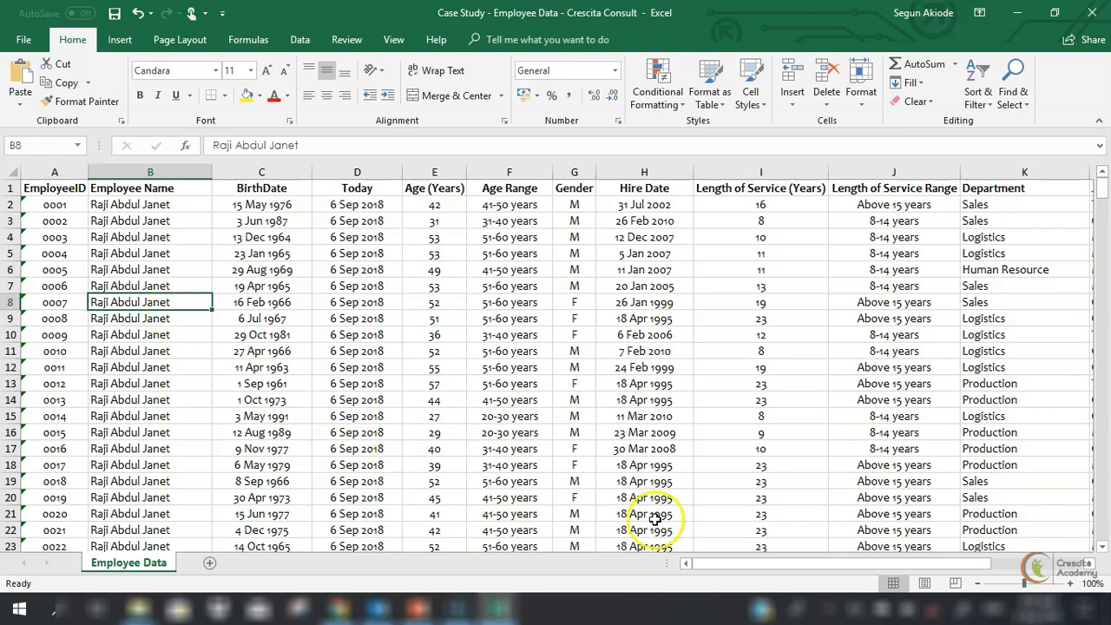
drag(749, 564, 950, 558)
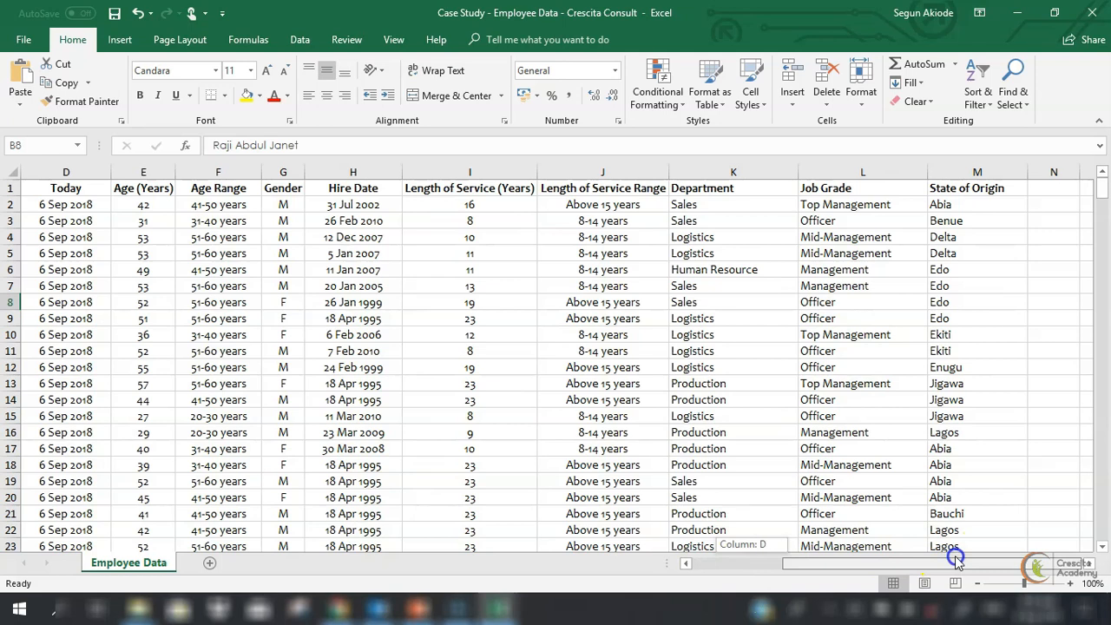
drag(872, 564, 738, 570)
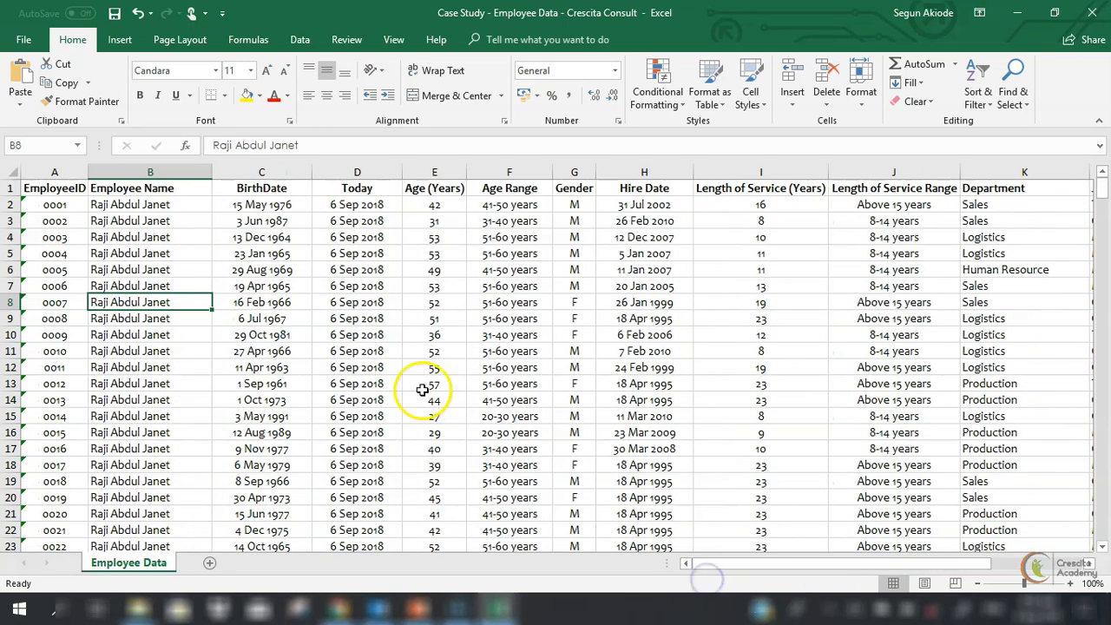
Examine the formulas in row 2 of the Age (Years), Today and Age Range columns.
click(438, 206)
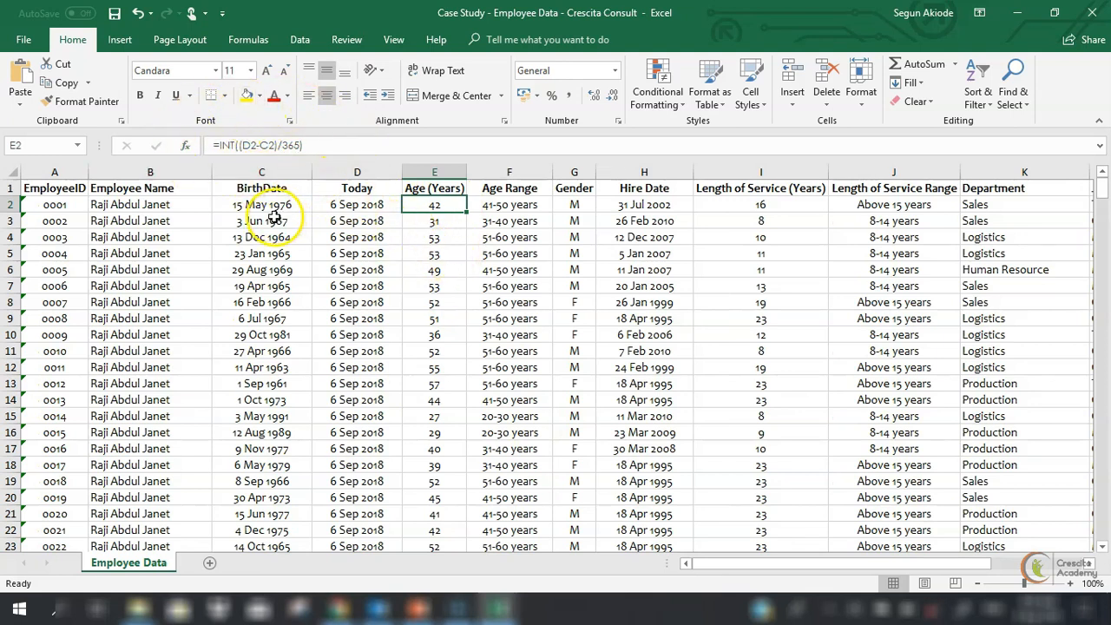
click(360, 205)
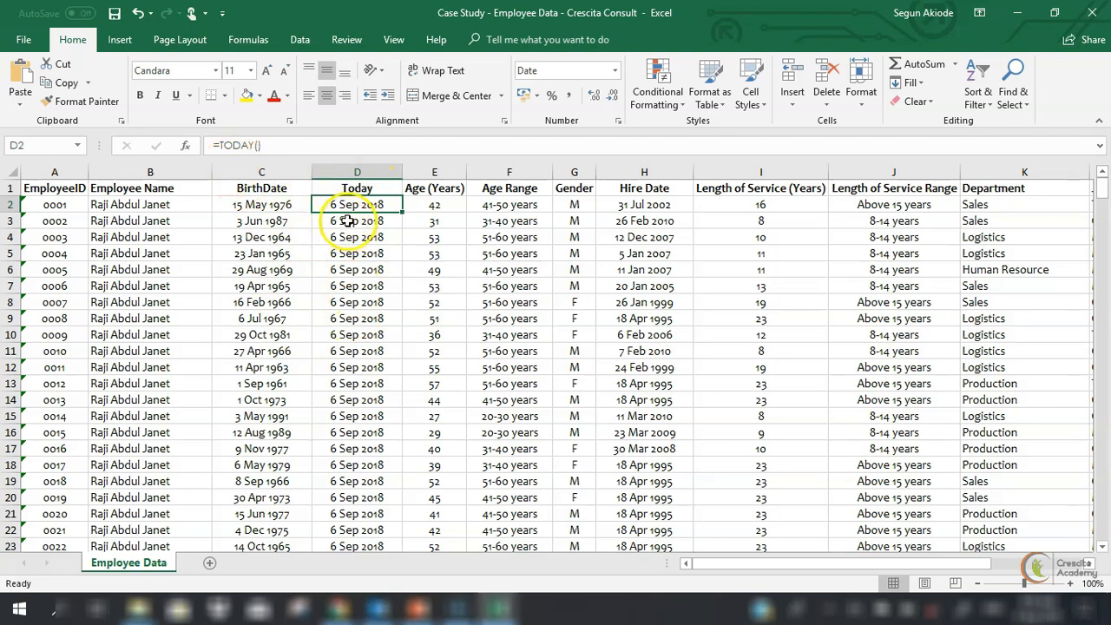
click(432, 206)
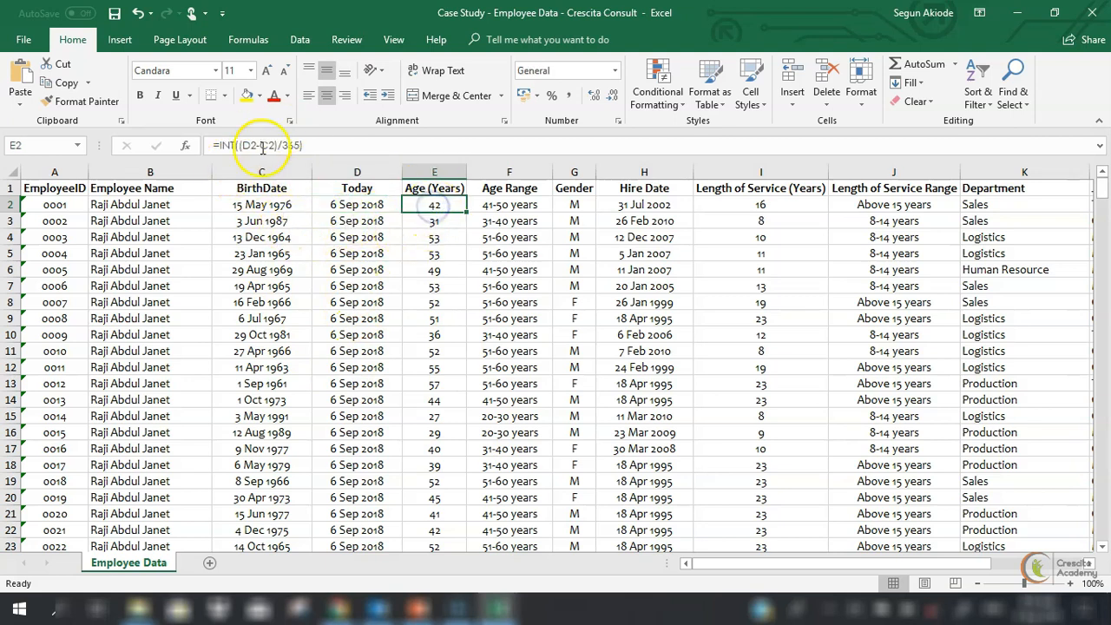
click(518, 207)
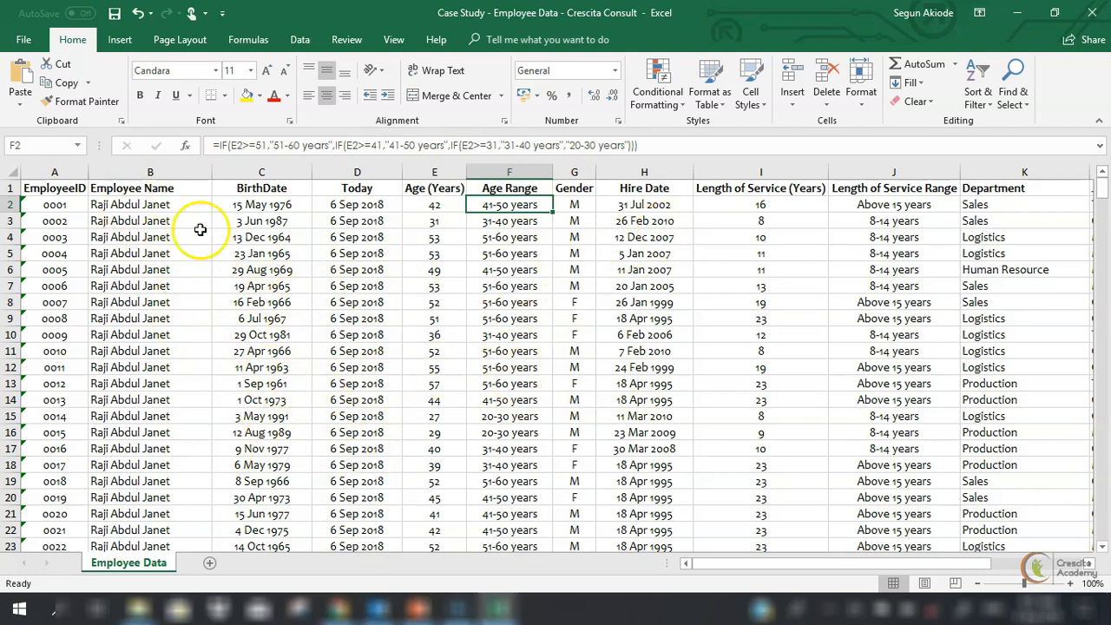
click(132, 220)
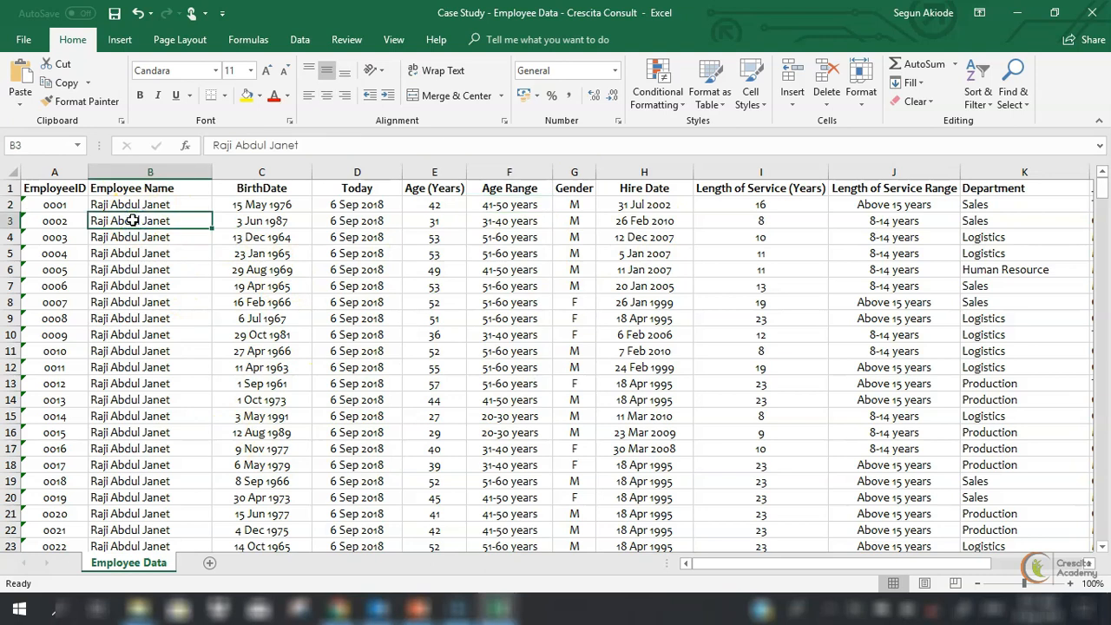
Bring up the HR Dashboard workbook for review and minimize it to return to the employee data.
click(498, 609)
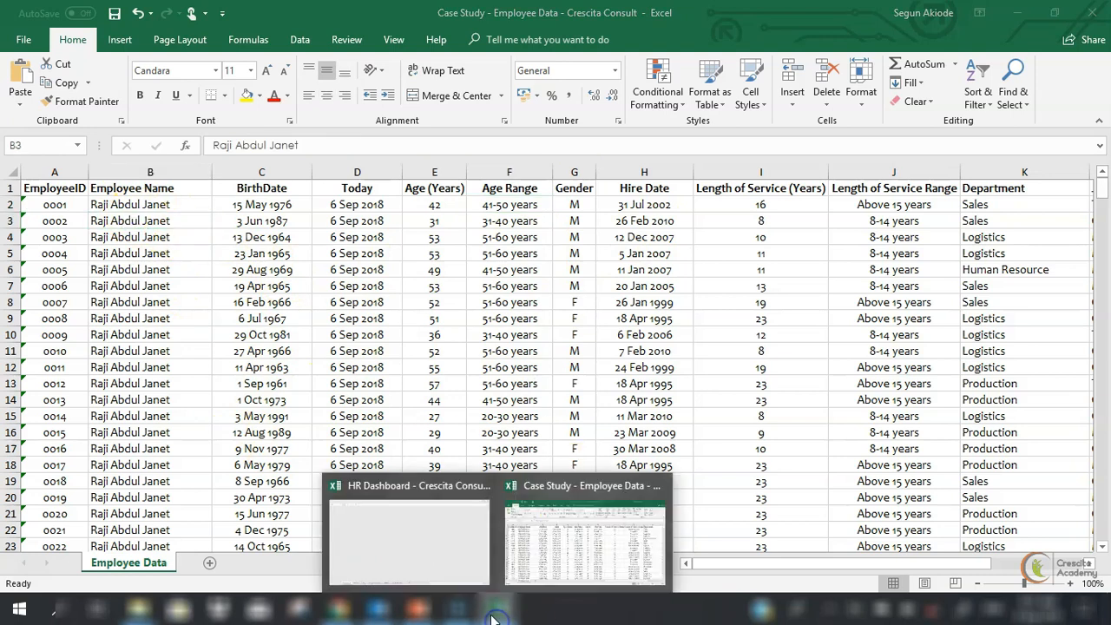
click(447, 573)
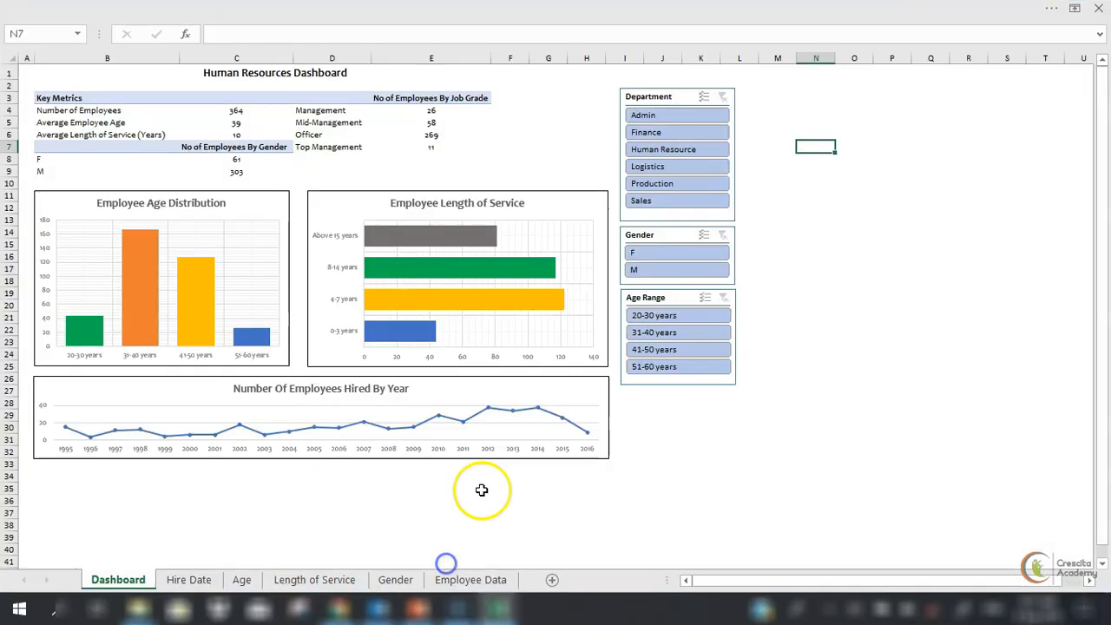
click(1050, 8)
click(1017, 15)
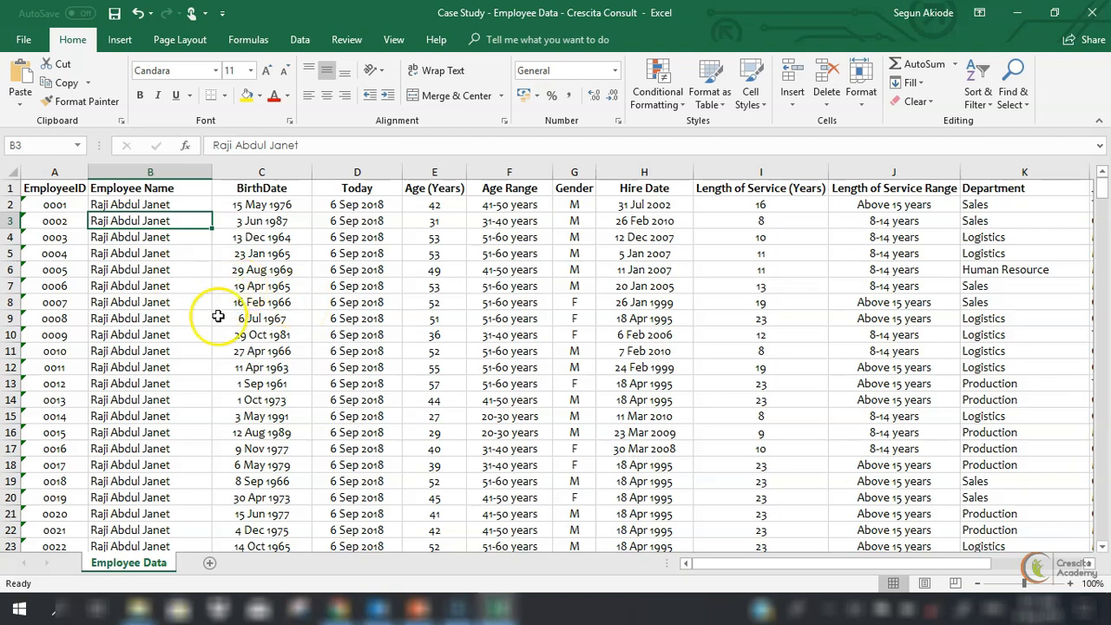
Format the employee data range A1:M365 as a table with headers in a light blue banded style.
drag(789, 559, 734, 560)
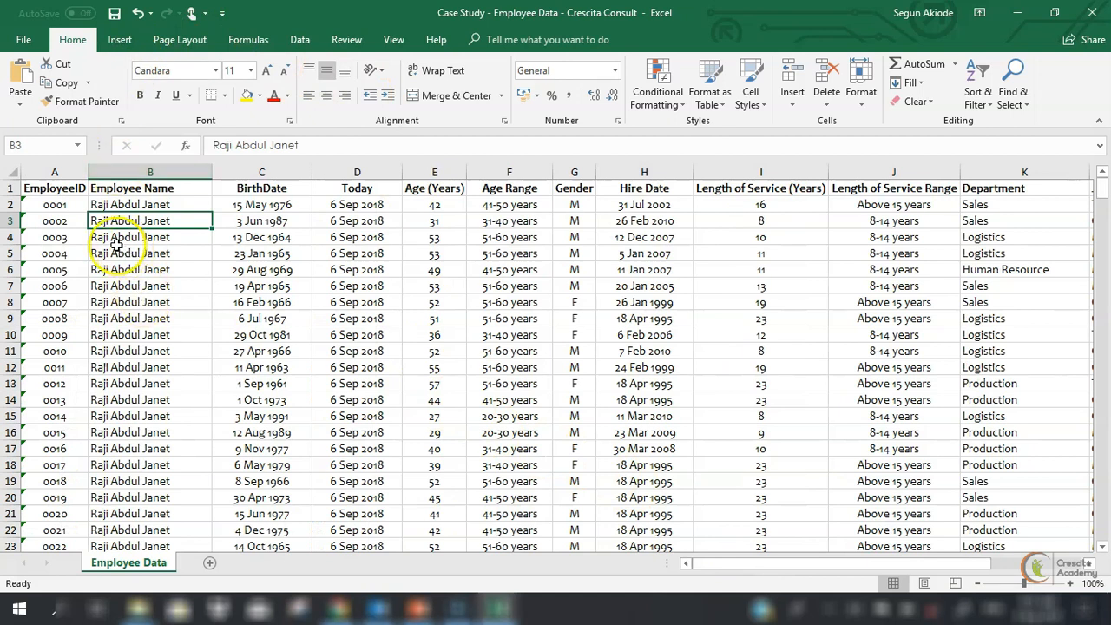
click(276, 290)
click(139, 266)
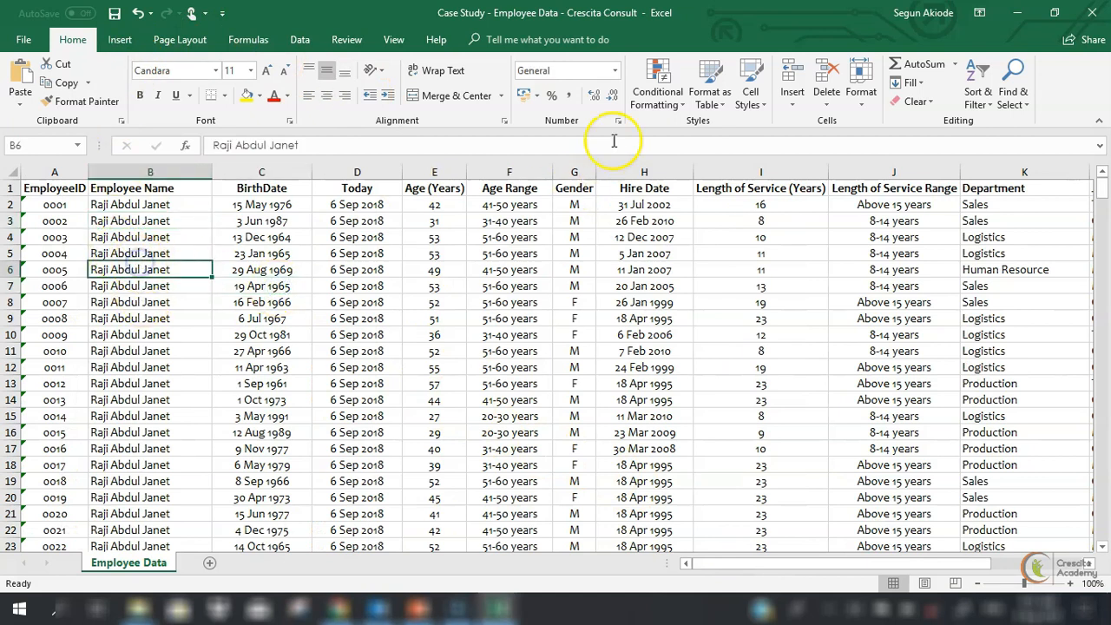
click(712, 103)
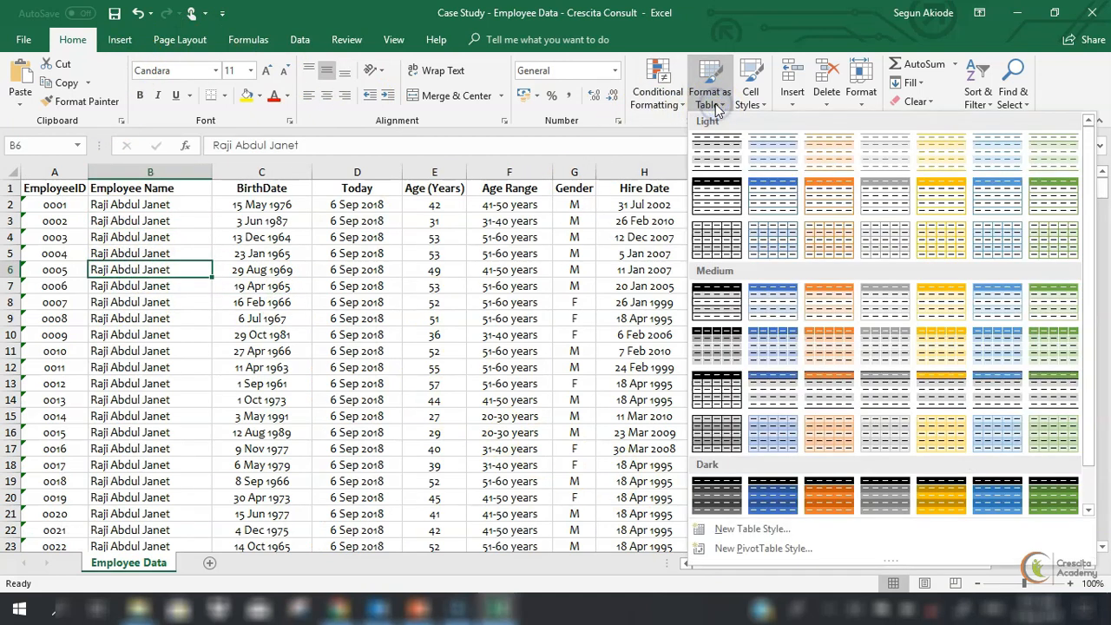
click(780, 152)
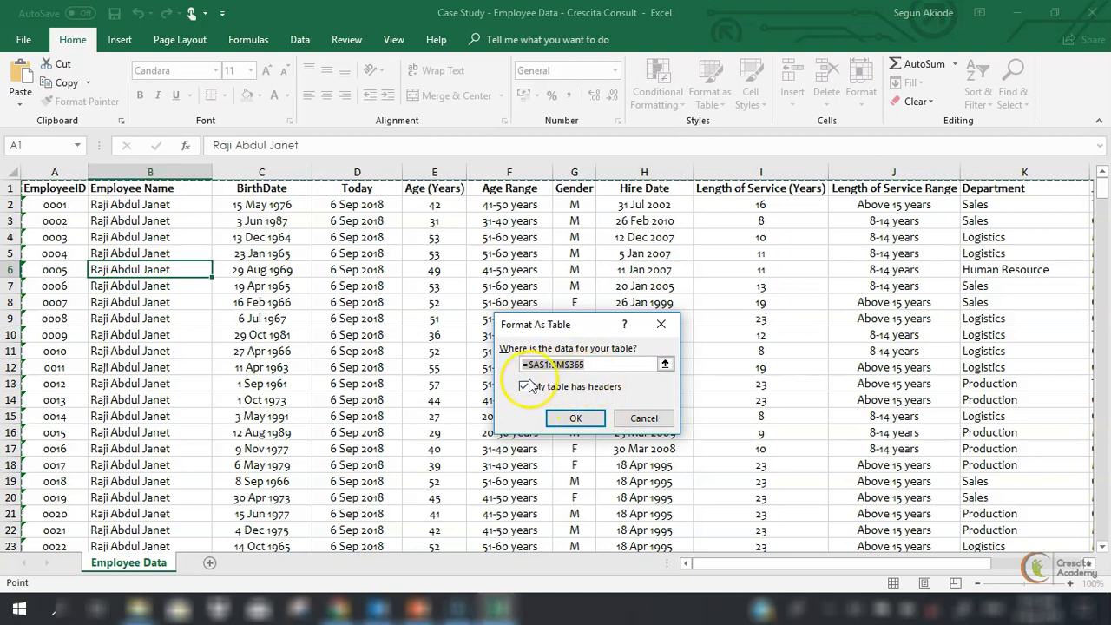
click(575, 419)
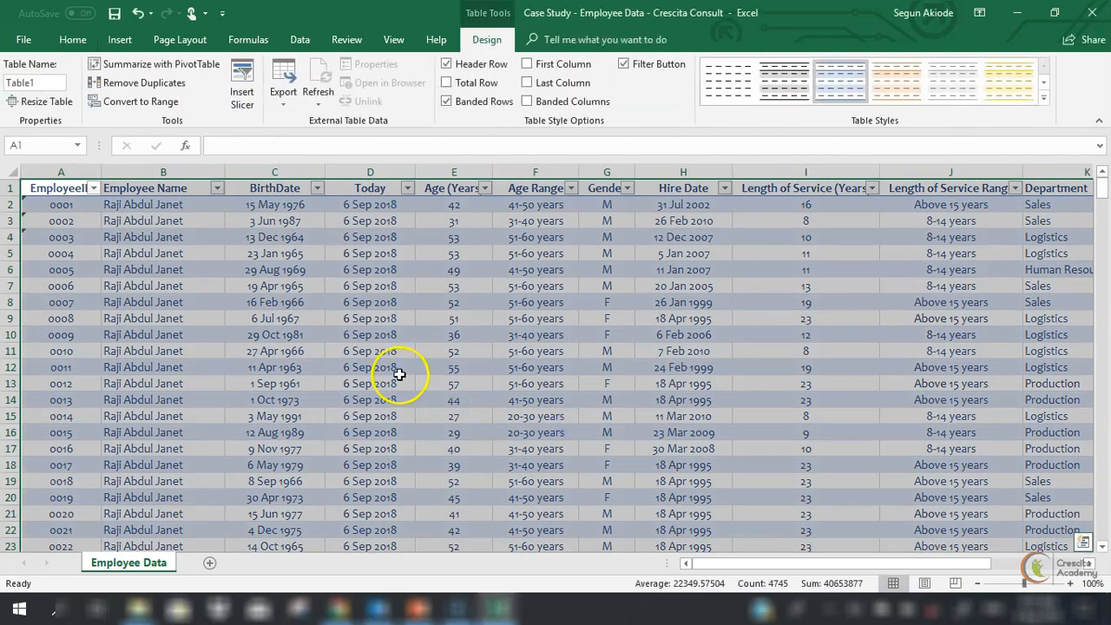
click(397, 368)
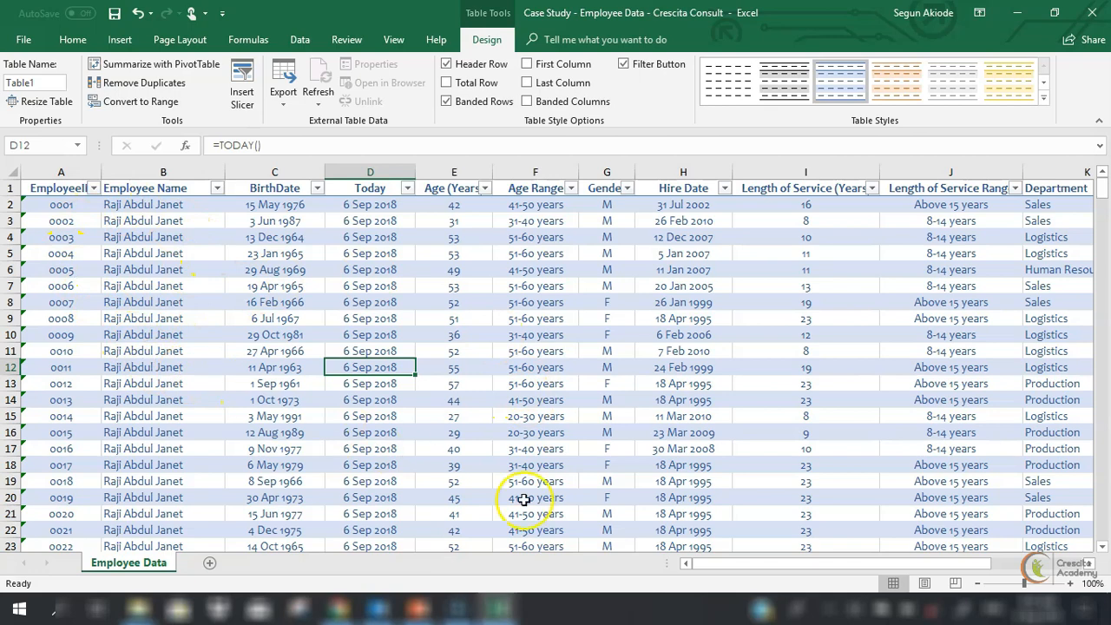
Look through the employee table's rows down to the last record and return to the header row.
scroll(380, 347, down, 20)
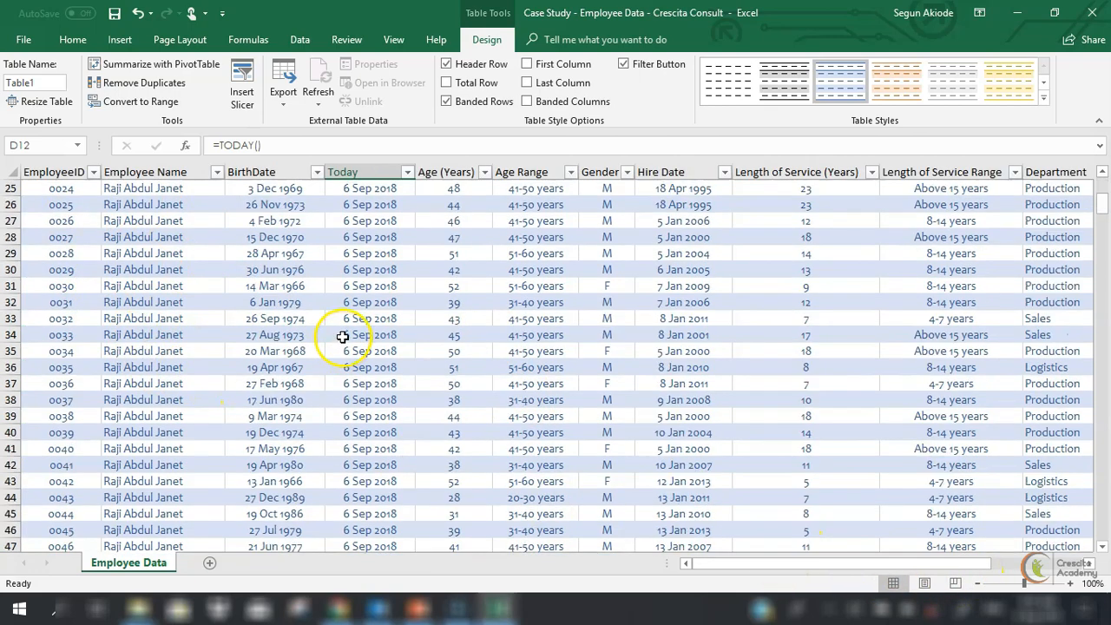
scroll(361, 348, down, 20)
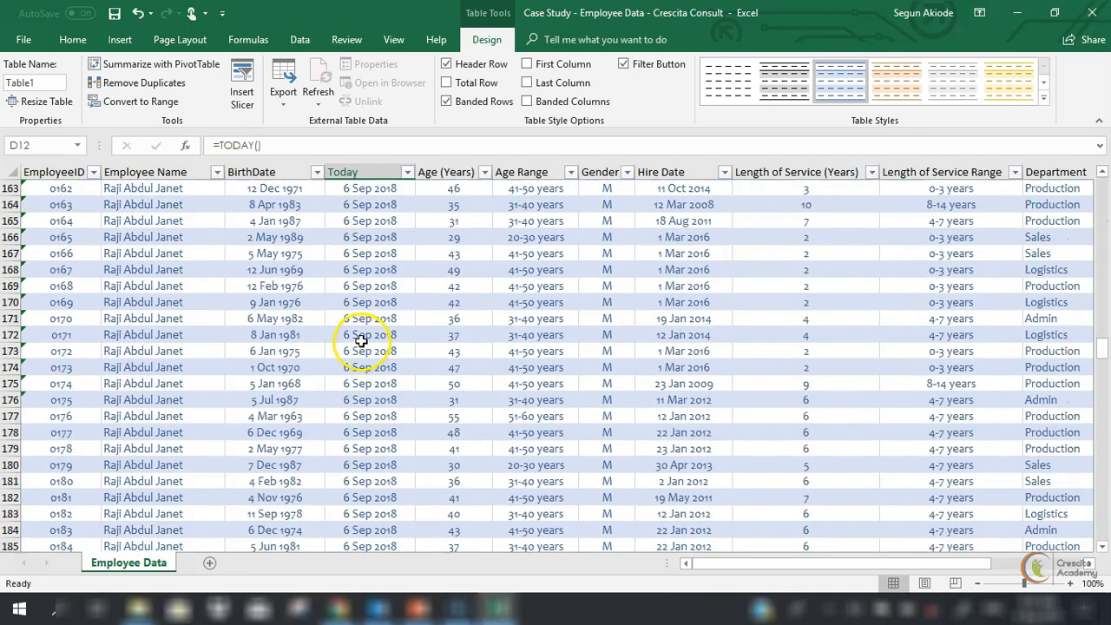
scroll(367, 337, down, 20)
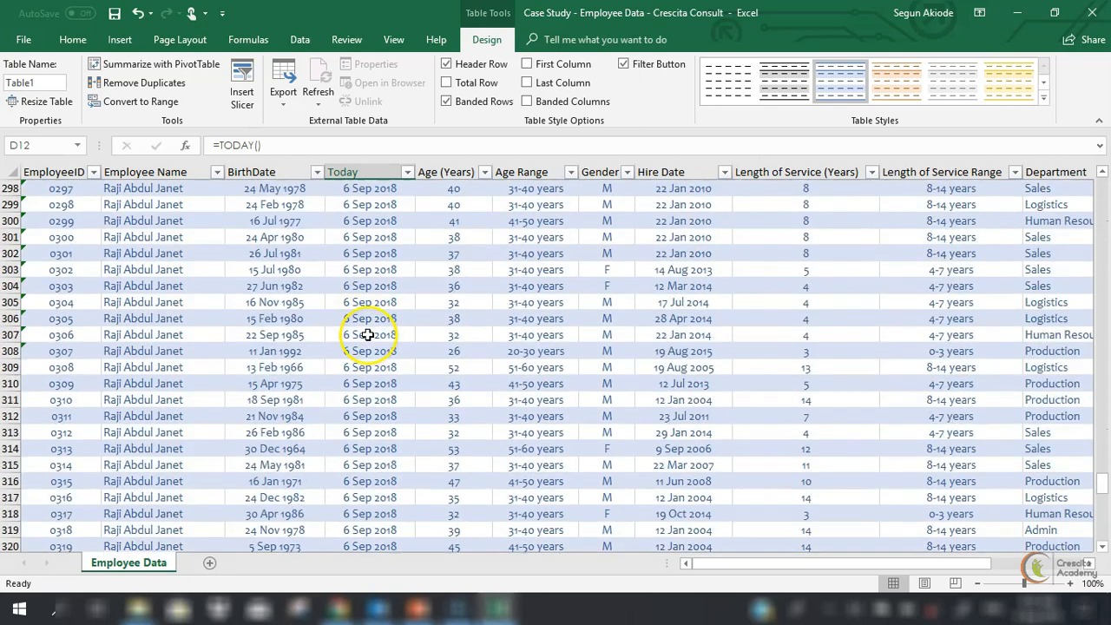
scroll(372, 338, up, 14)
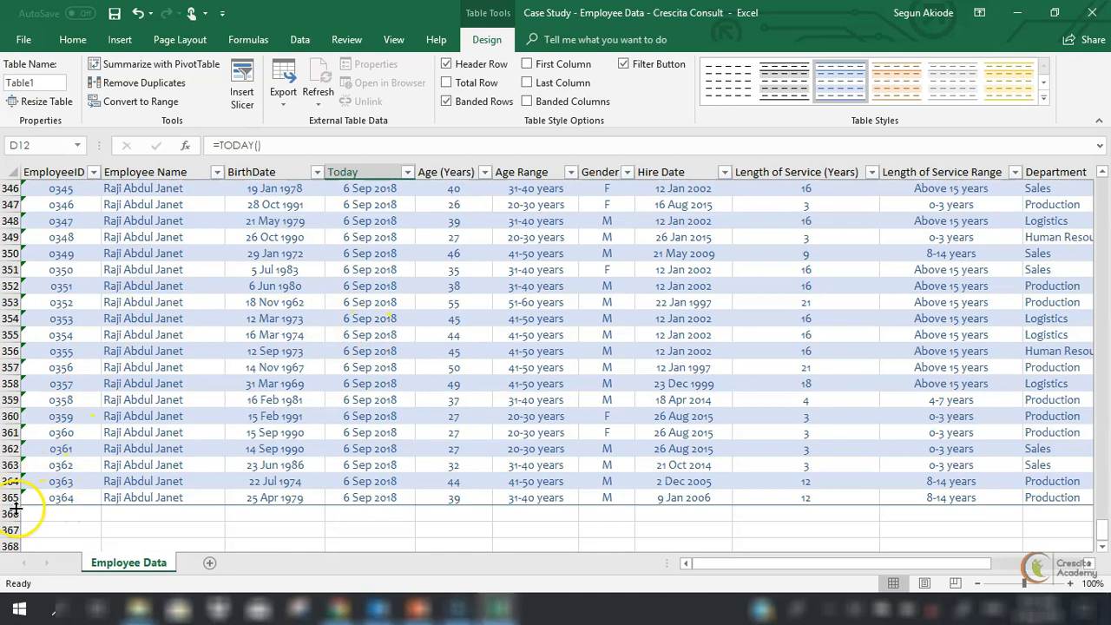
scroll(986, 347, up, 20)
scroll(970, 371, up, 20)
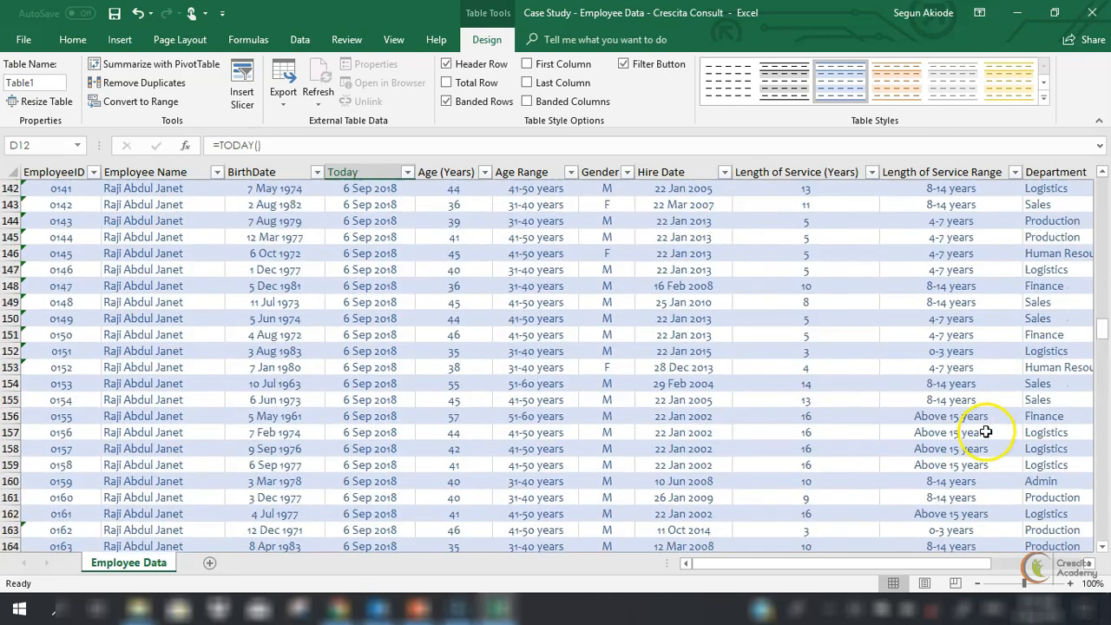
scroll(986, 431, up, 20)
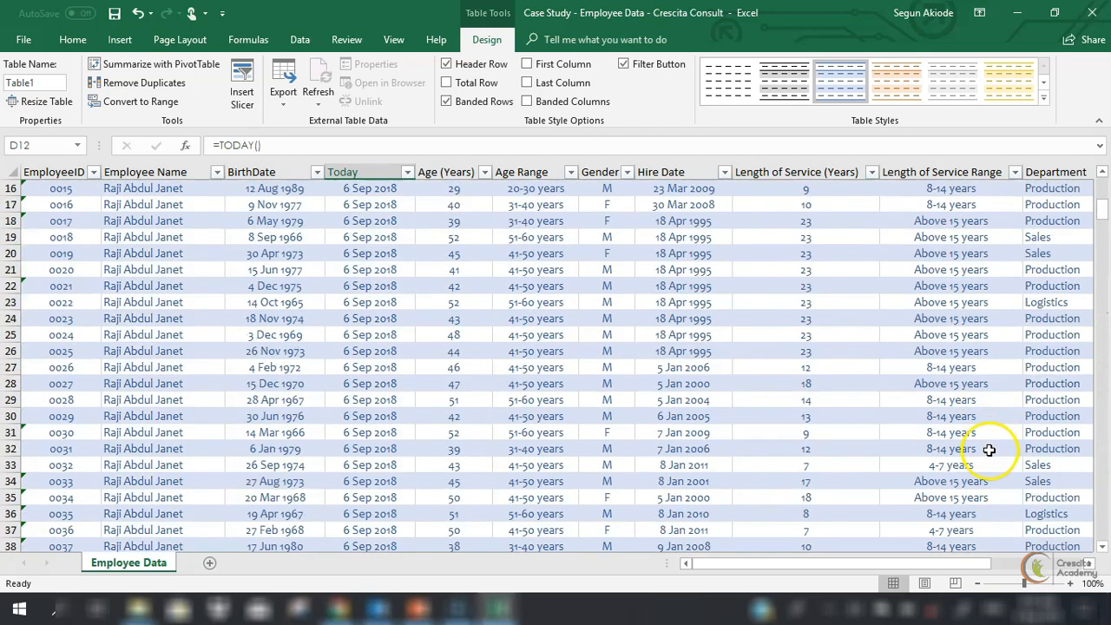
scroll(988, 449, up, 5)
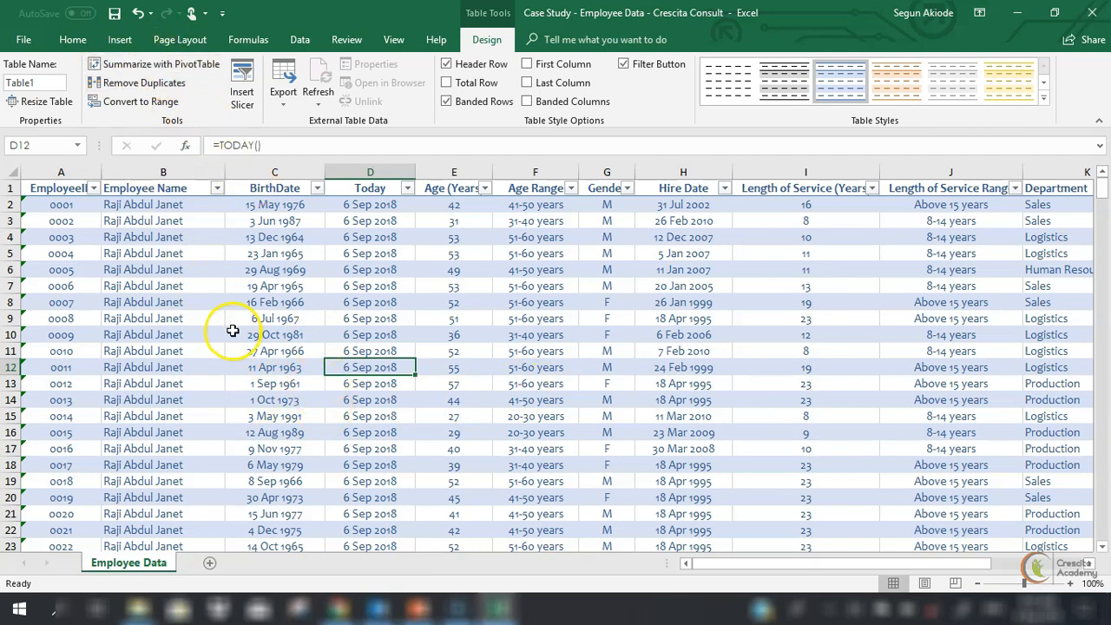
click(119, 42)
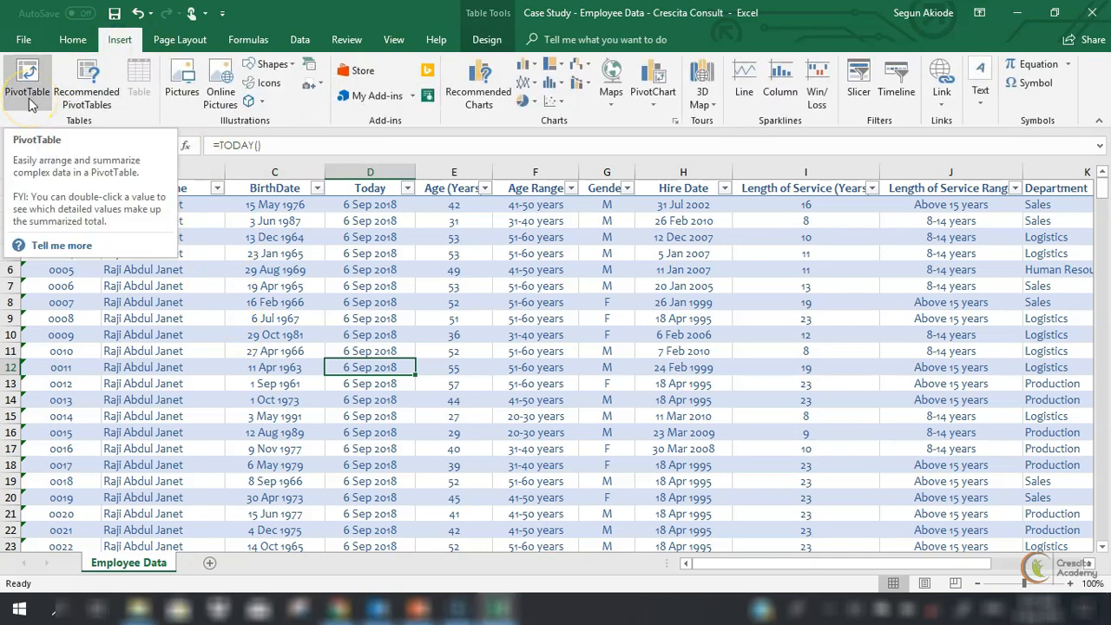
click(488, 40)
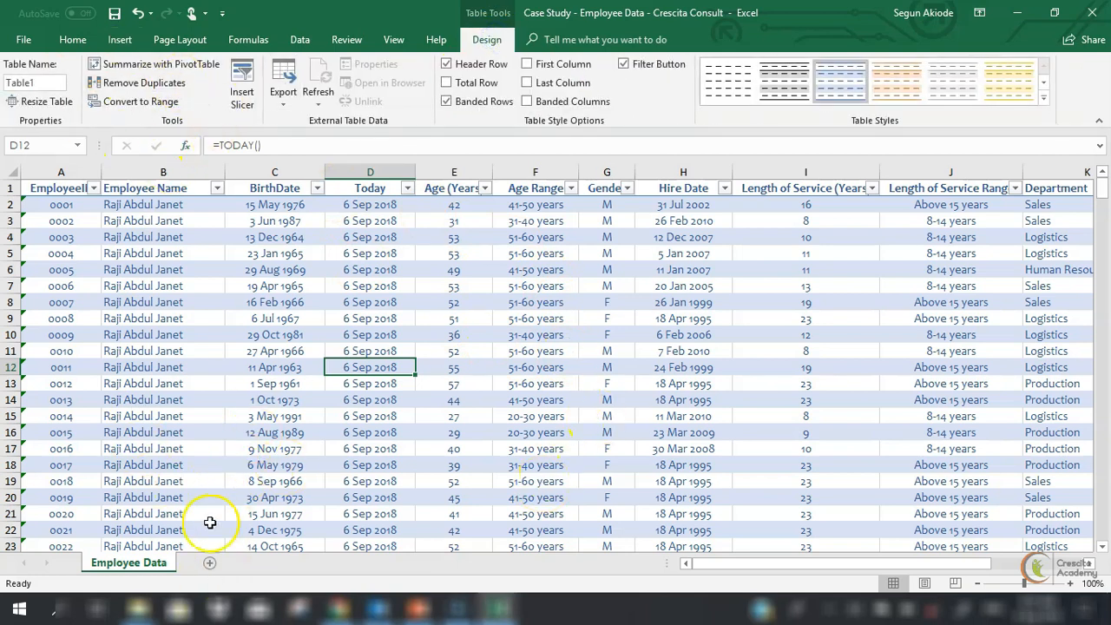
Add a new worksheet after Employee Data and name it HR Dasboard.
click(209, 564)
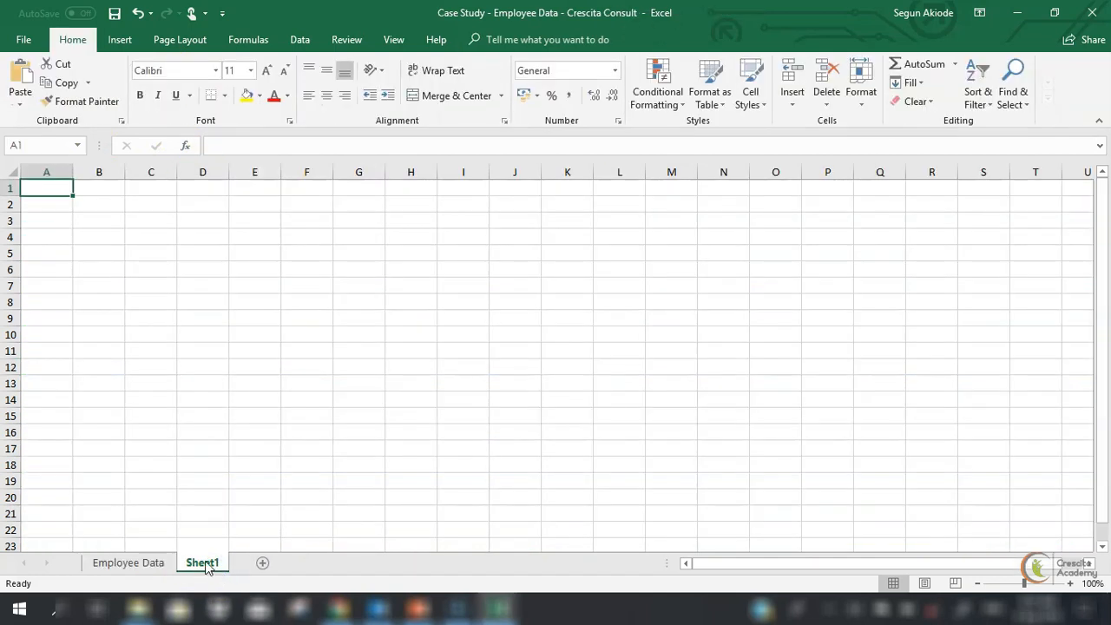
right_click(206, 566)
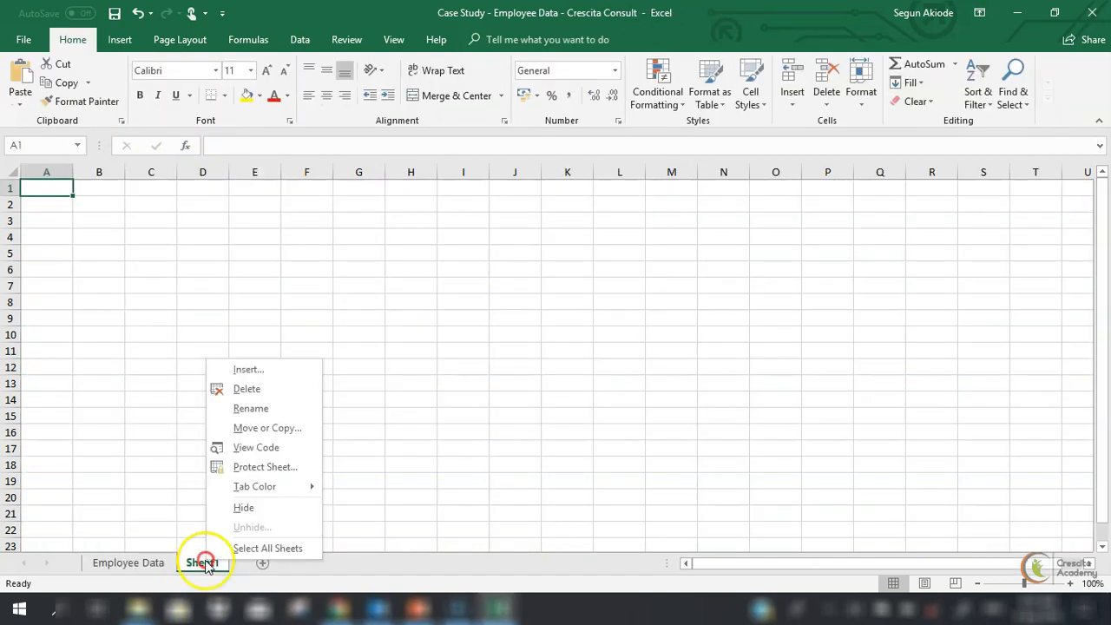
click(233, 416)
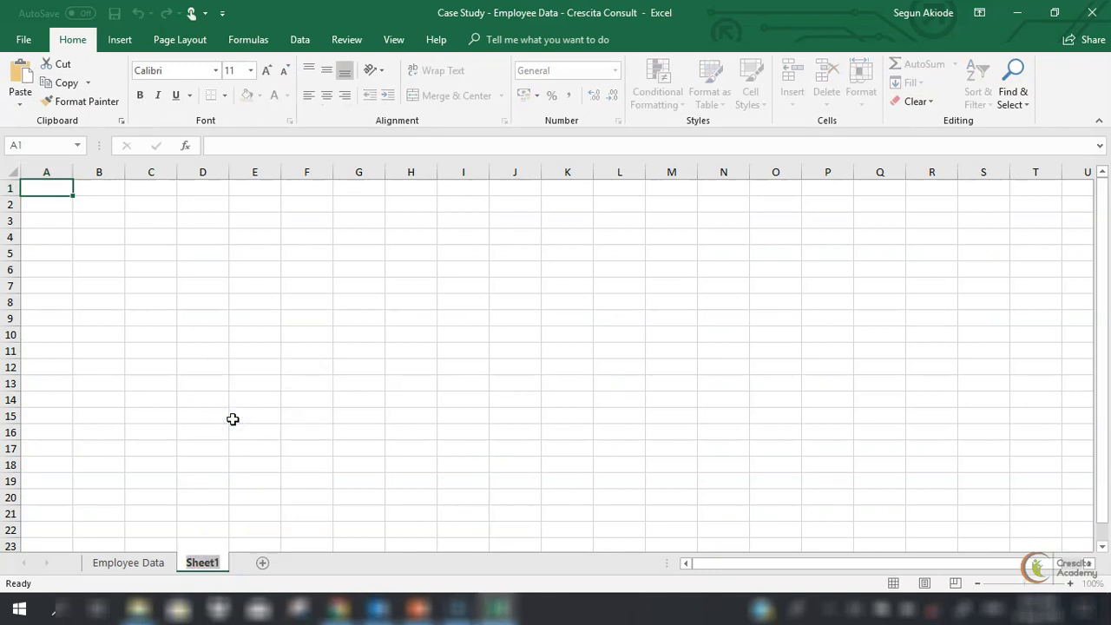
text(HR Dasboard)
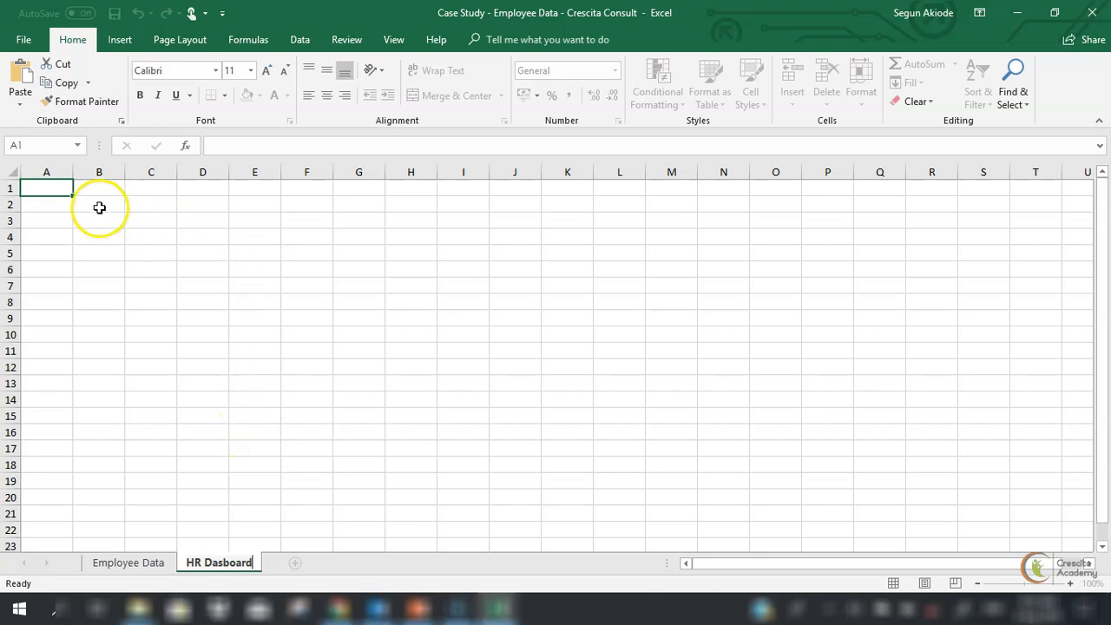
click(105, 208)
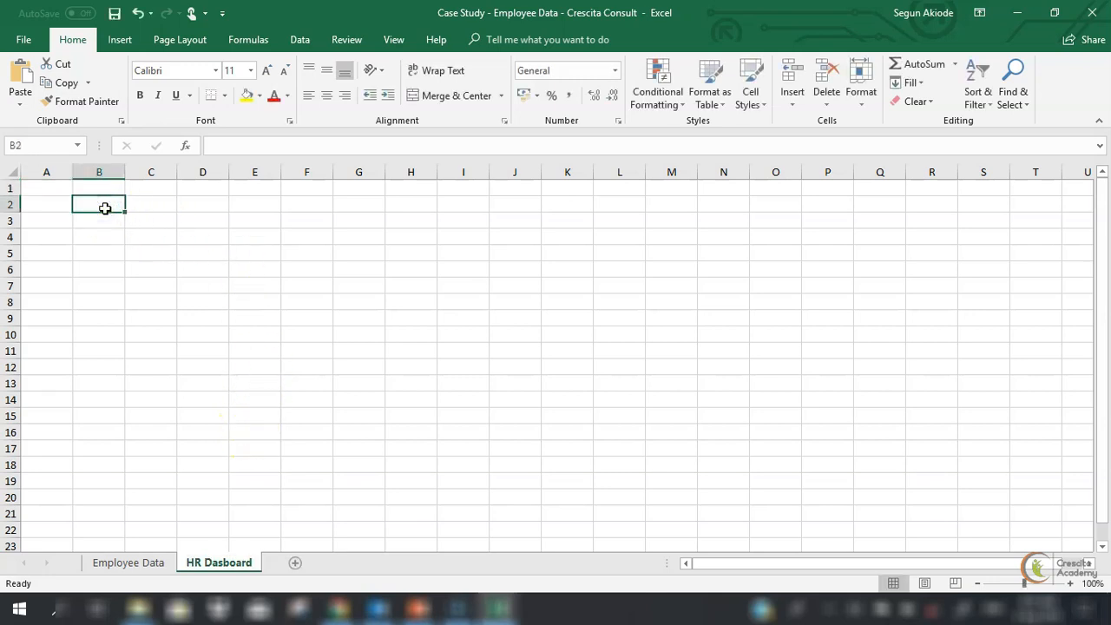
Try to create a PivotTable from Table1 on the Employee Data sheet, placing it in a new worksheet.
click(121, 563)
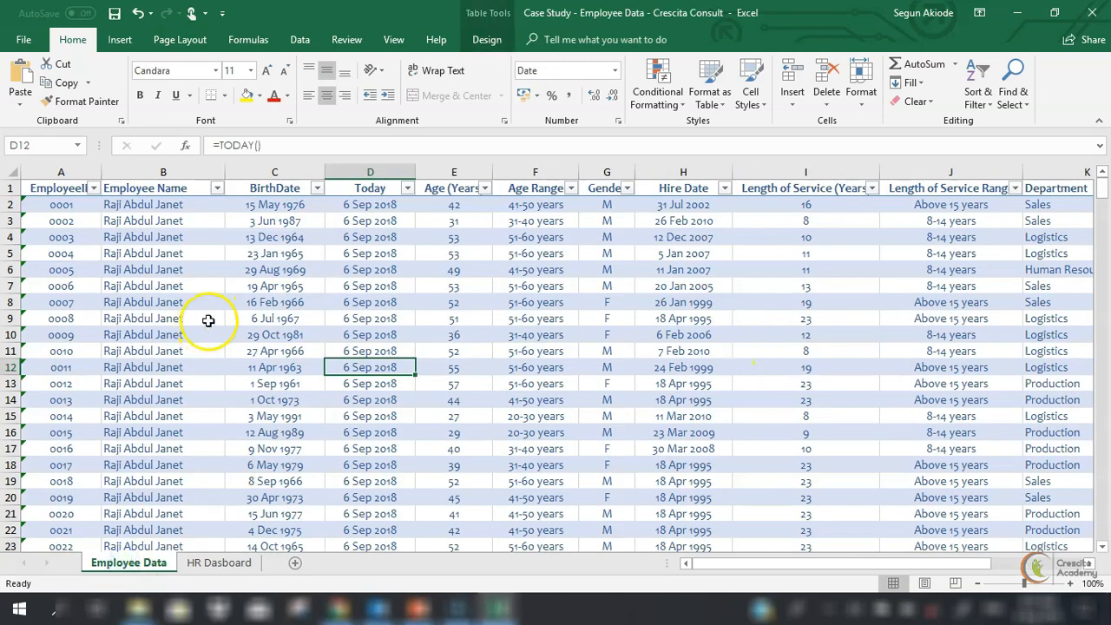
click(483, 40)
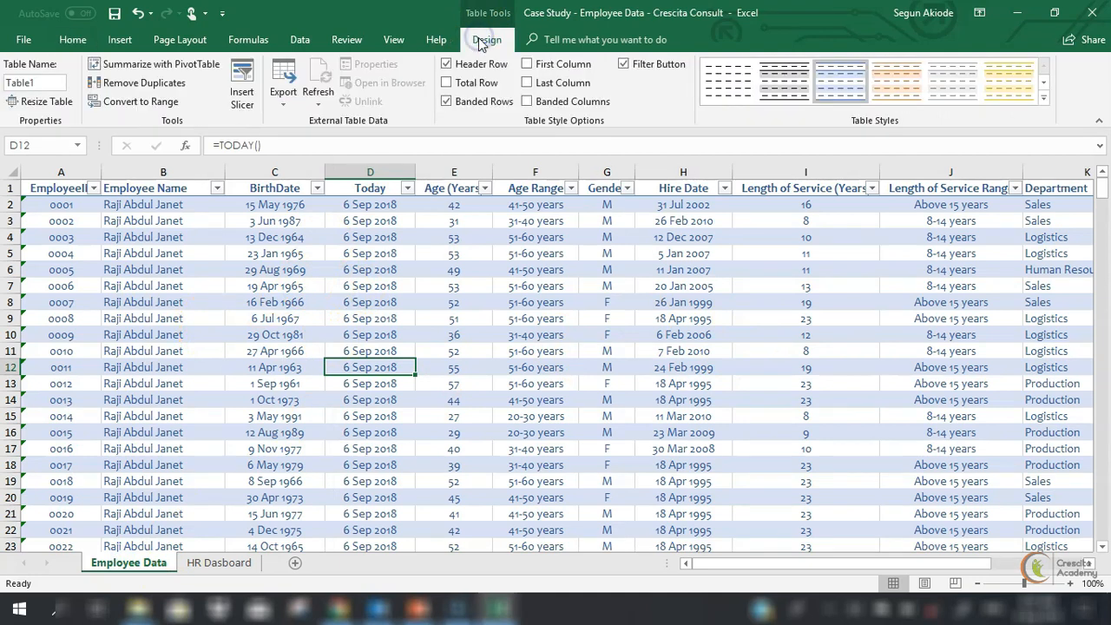
click(155, 69)
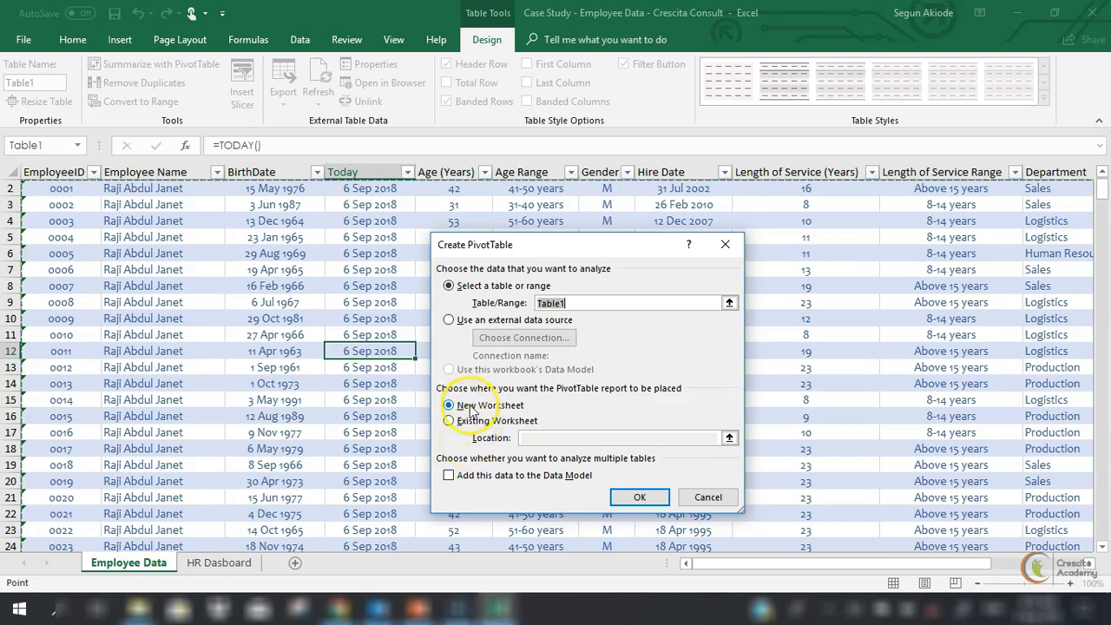
click(639, 497)
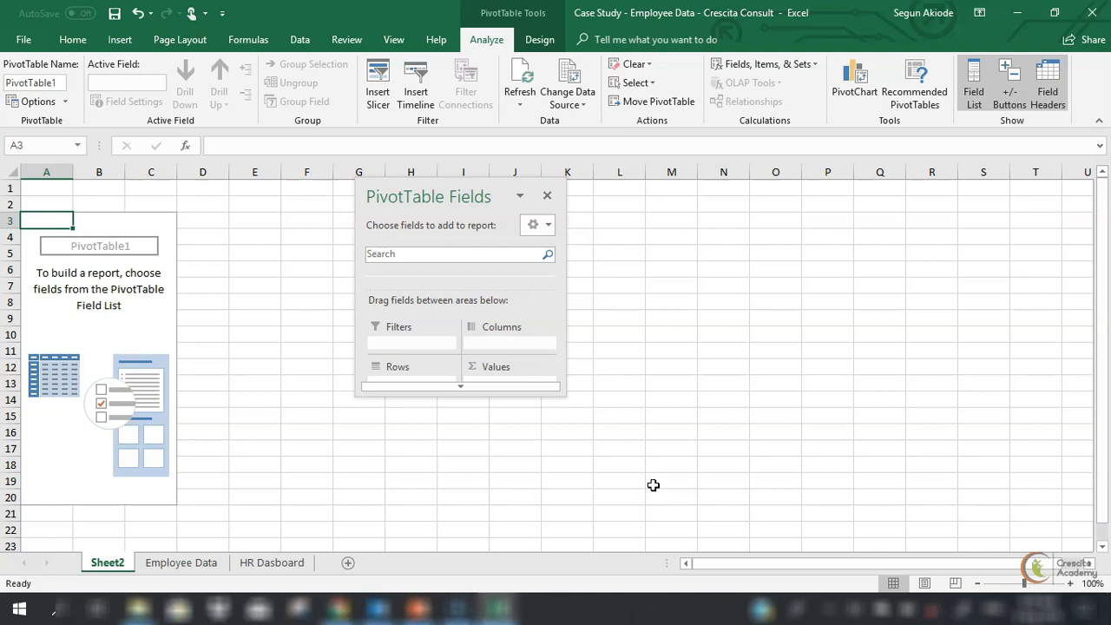
Undo the PivotTable insertion and delete the empty Sheet2 worksheet.
key(ctrl+z)
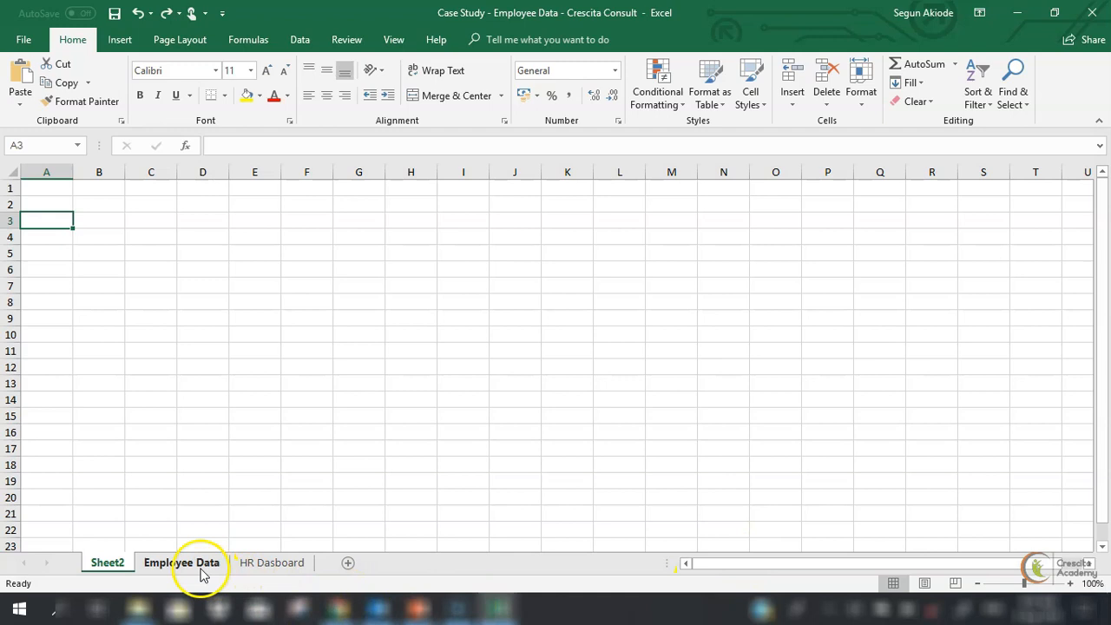
right_click(107, 564)
click(164, 391)
click(197, 565)
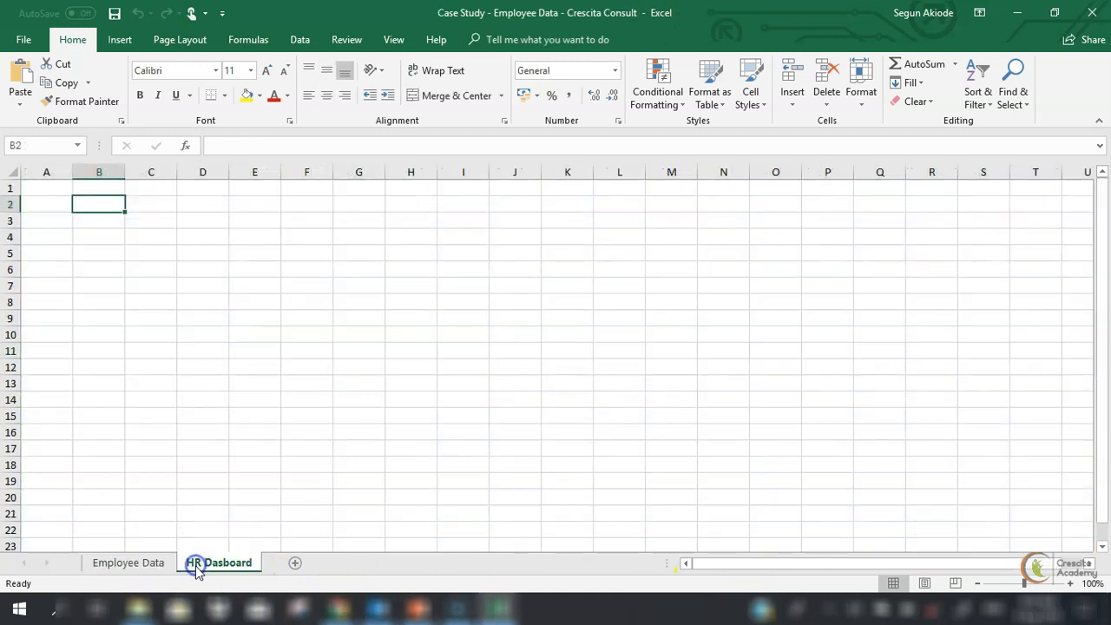
Rename the table on the Employee Data sheet as HR_Data.
click(109, 564)
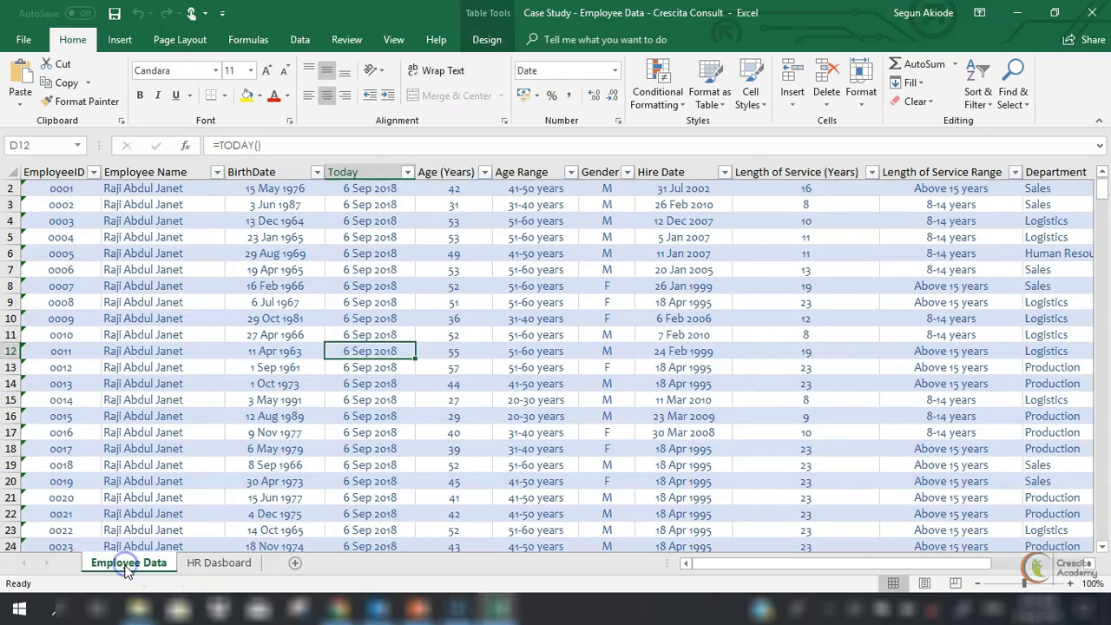
click(486, 39)
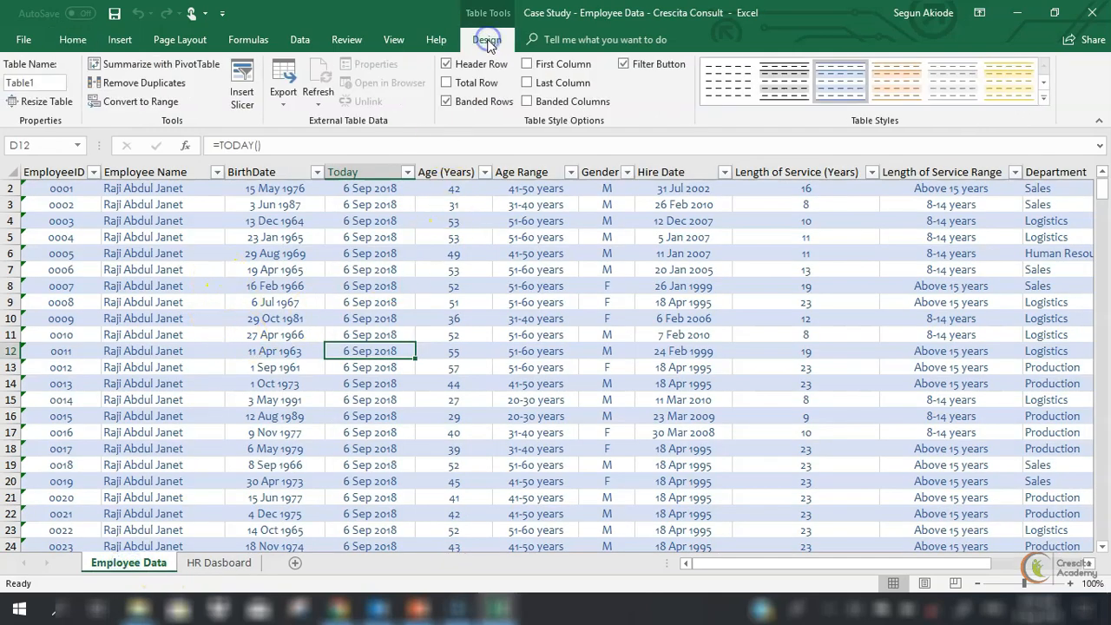
click(45, 86)
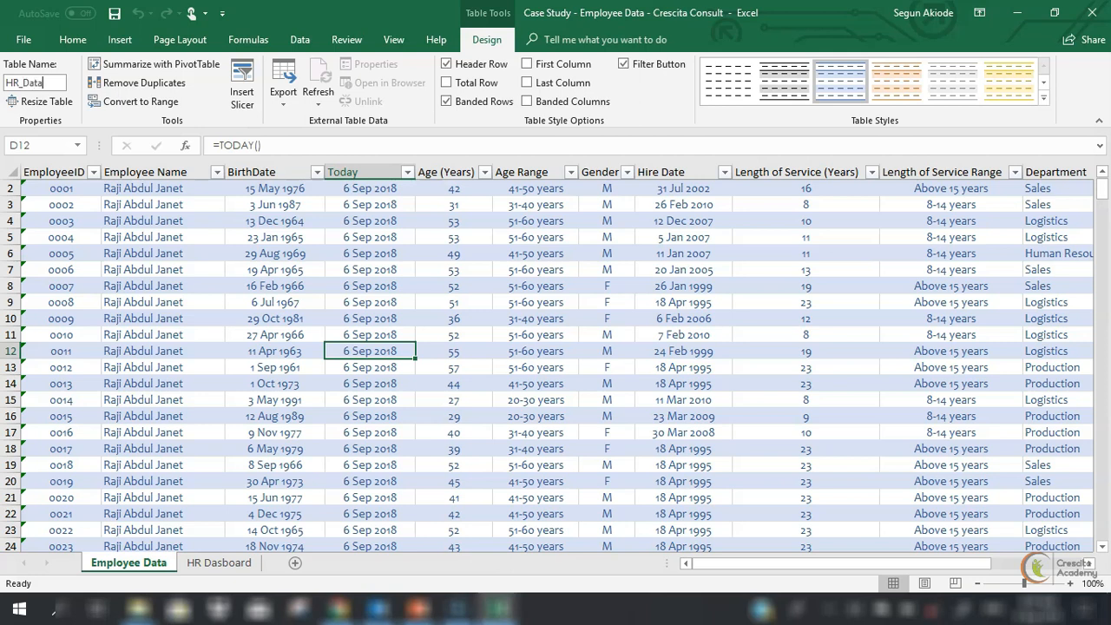
click(493, 352)
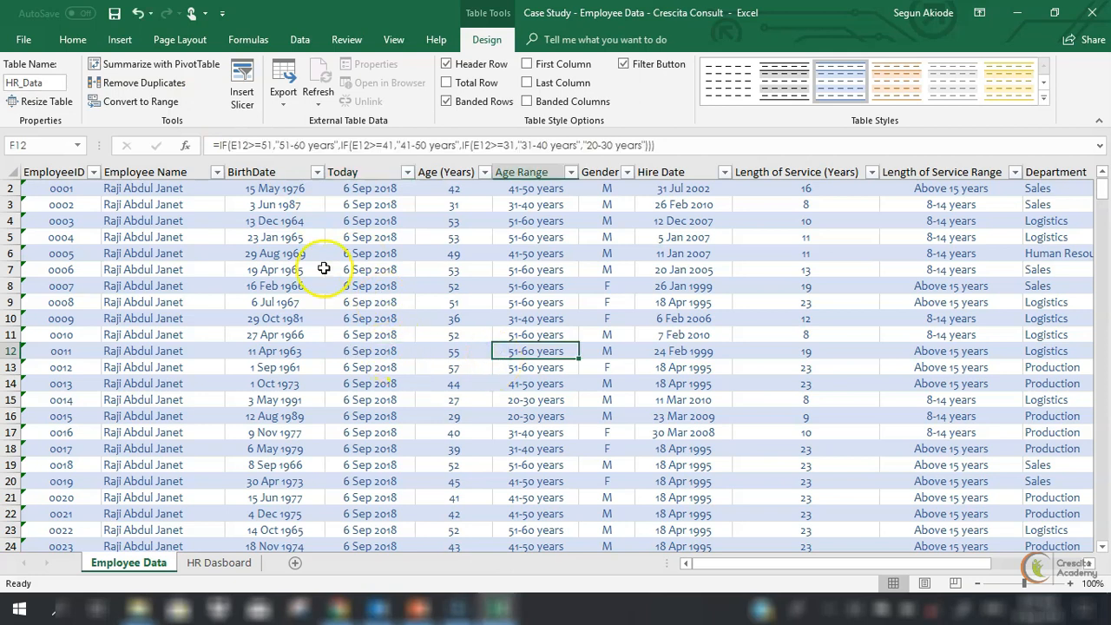
Create a PivotTable from HR_Data in the existing HR Dasboard worksheet, starting at cell B2.
click(165, 63)
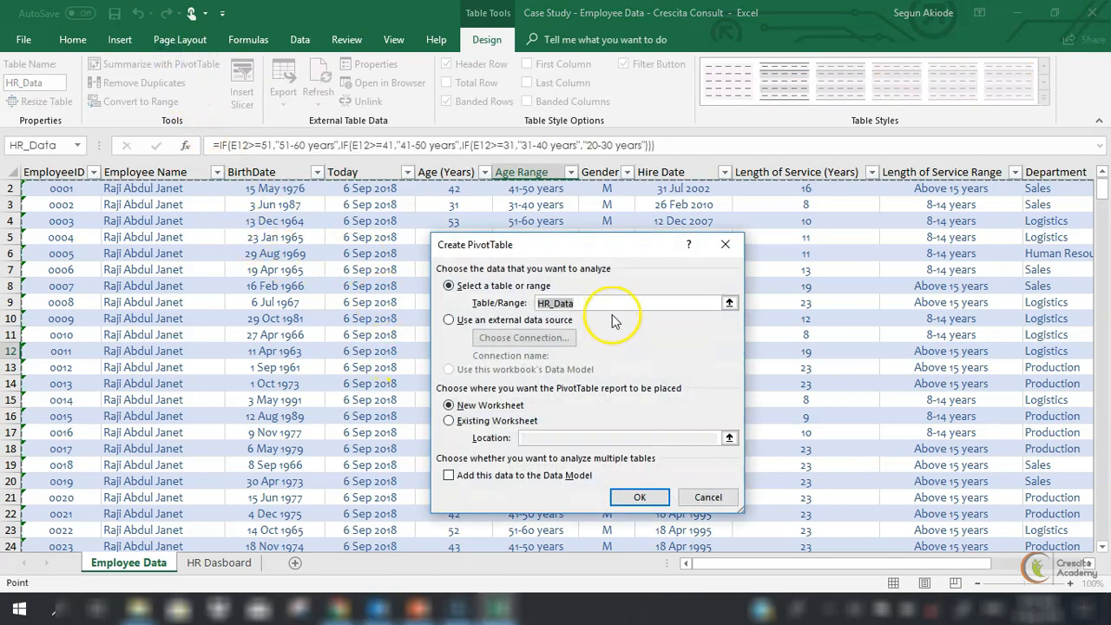
drag(575, 245, 549, 208)
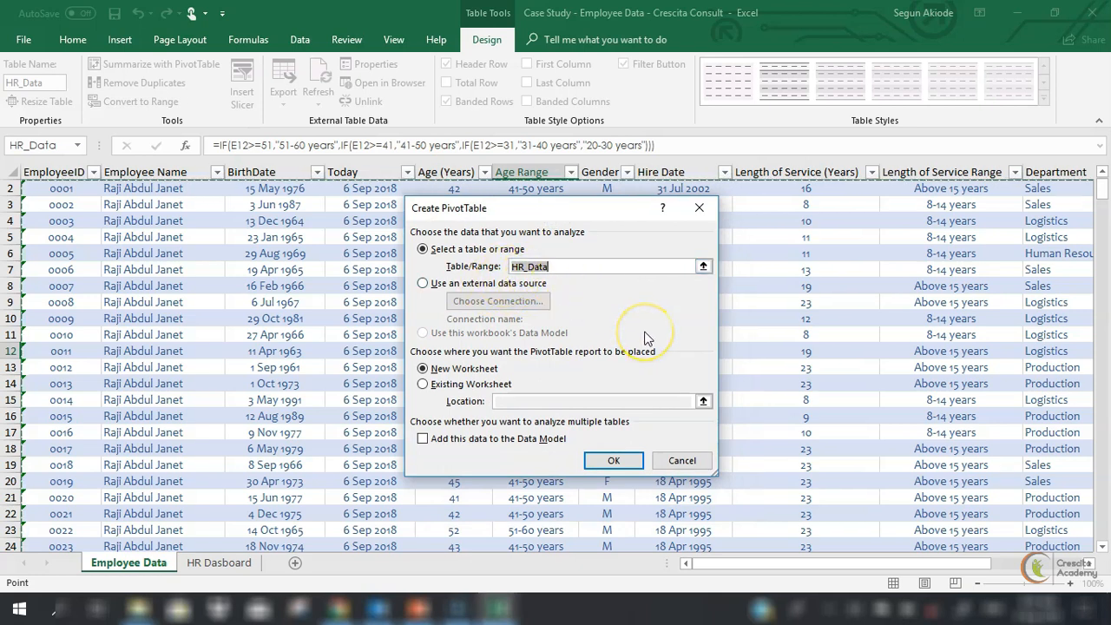
click(422, 385)
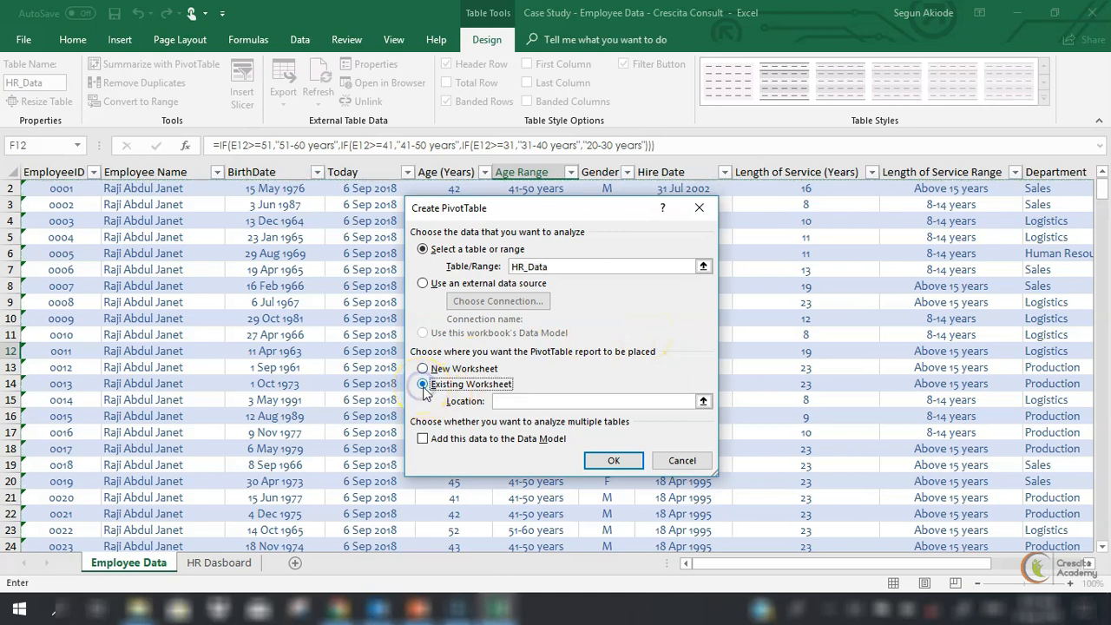
click(491, 397)
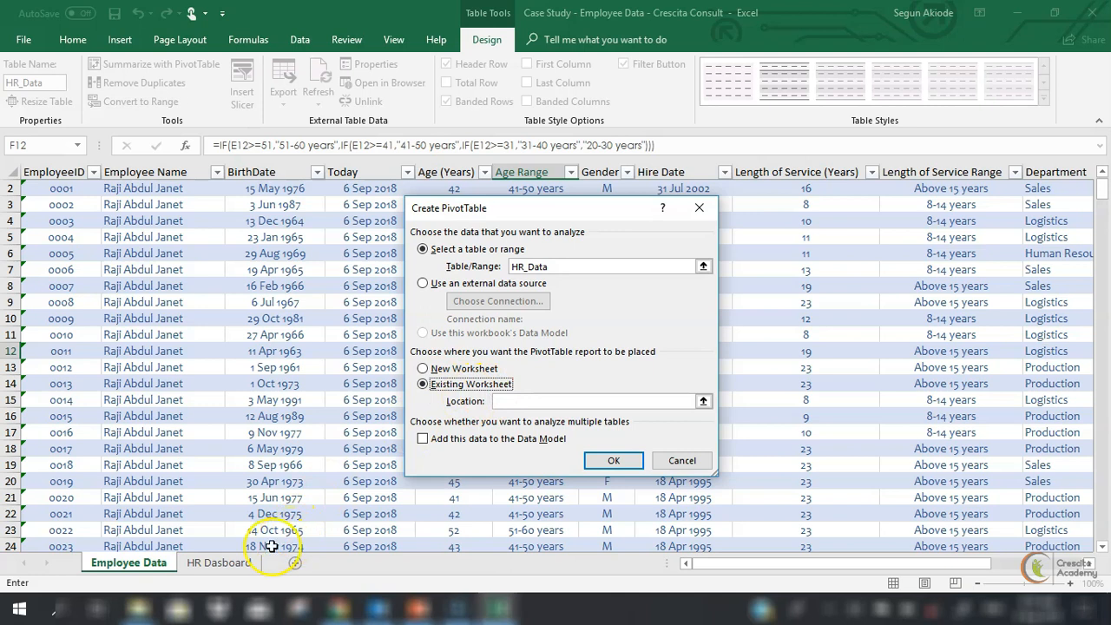
click(221, 563)
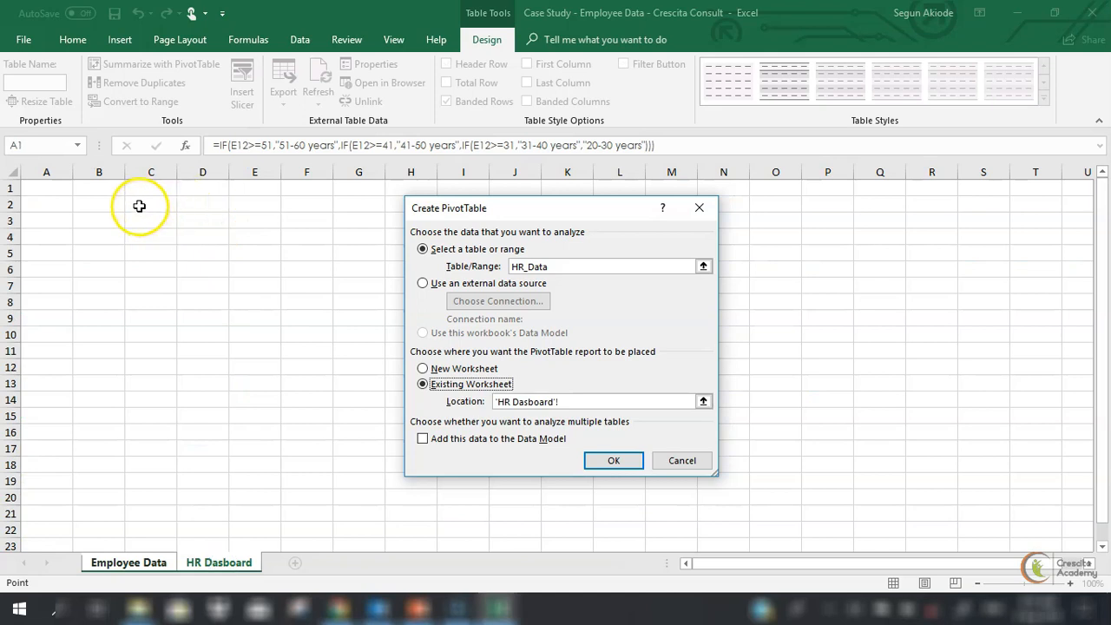
click(95, 203)
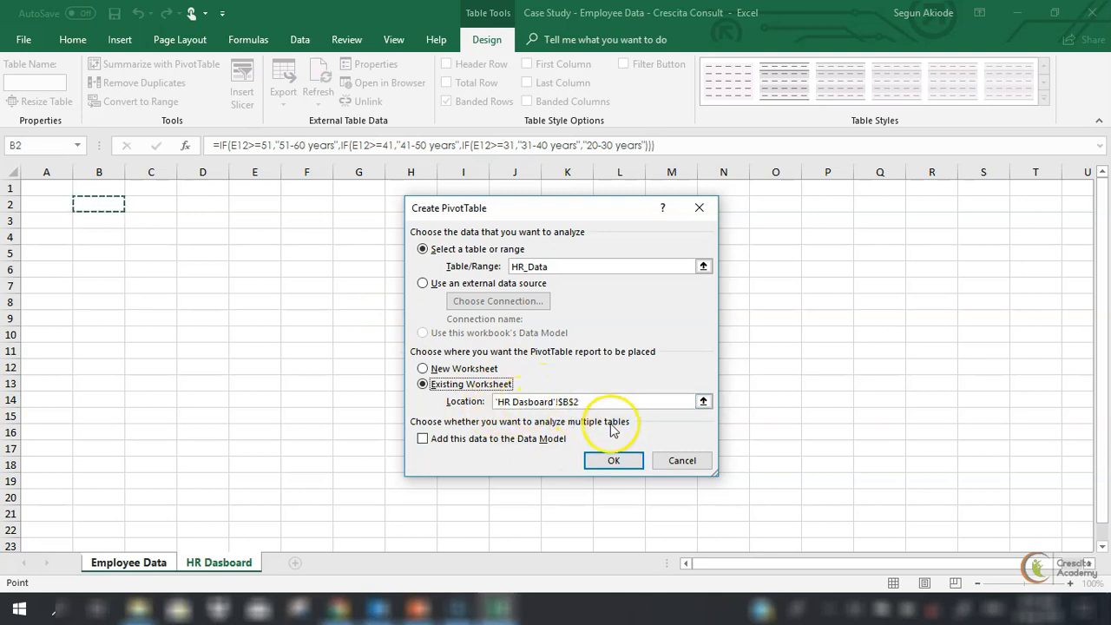
click(614, 463)
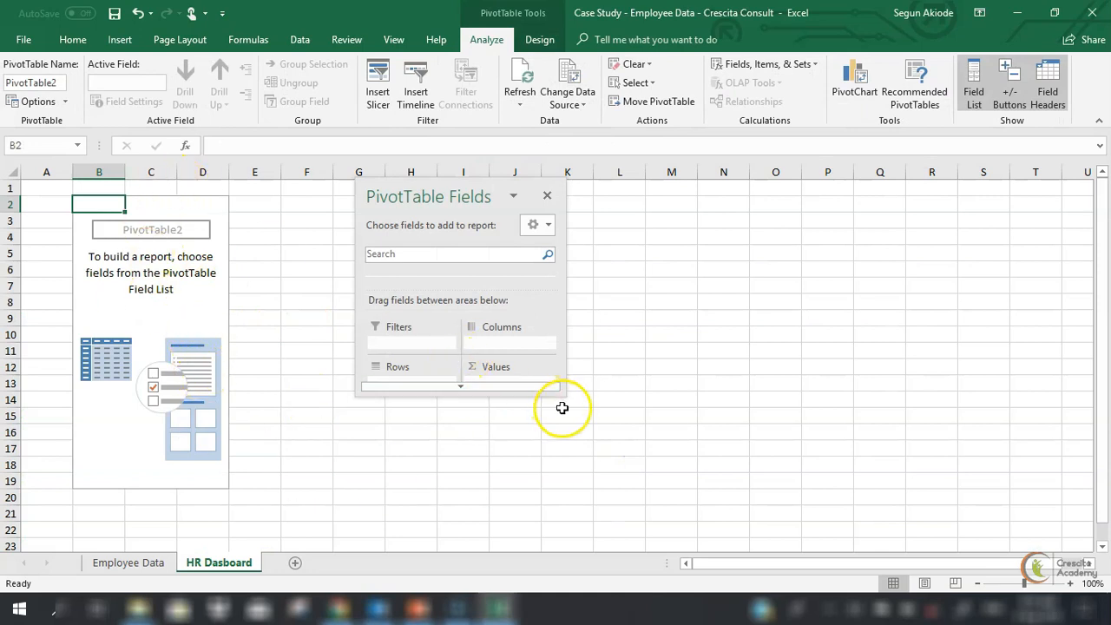
Enlarge the PivotTable Fields pane and its field list, and move the pane well clear of the PivotTable.
drag(560, 392, 710, 537)
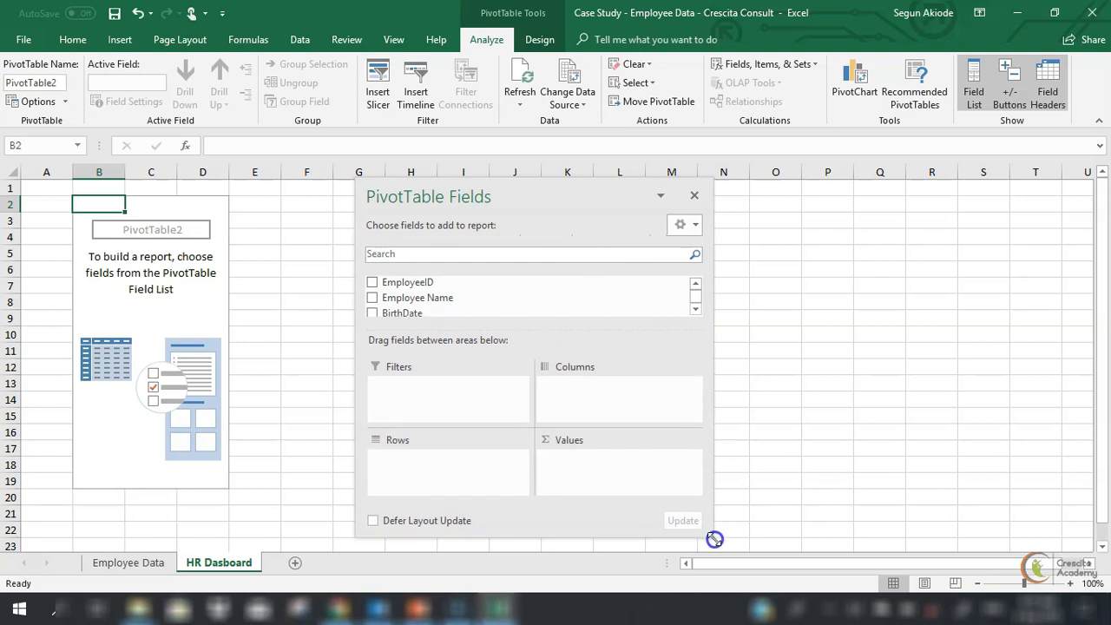
drag(550, 194, 829, 204)
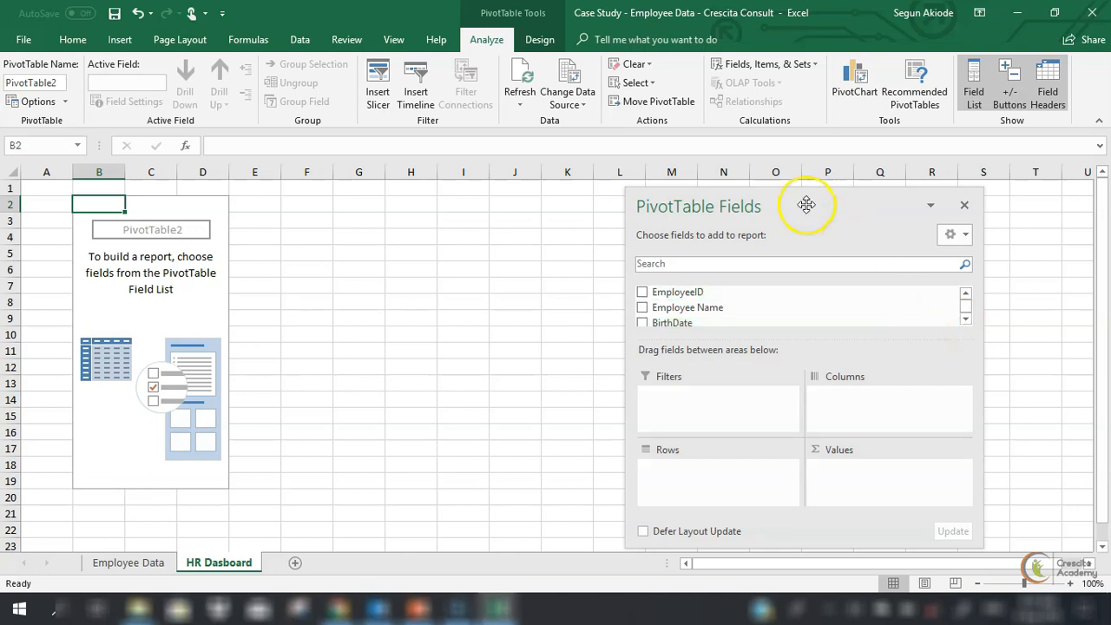
drag(793, 338, 801, 383)
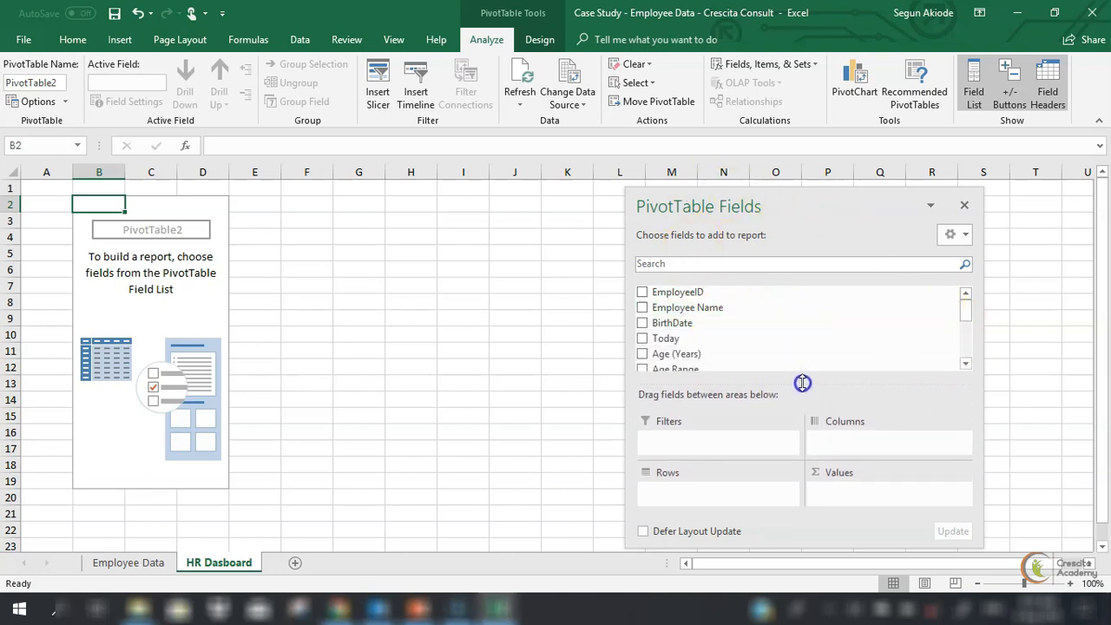
drag(856, 196, 960, 189)
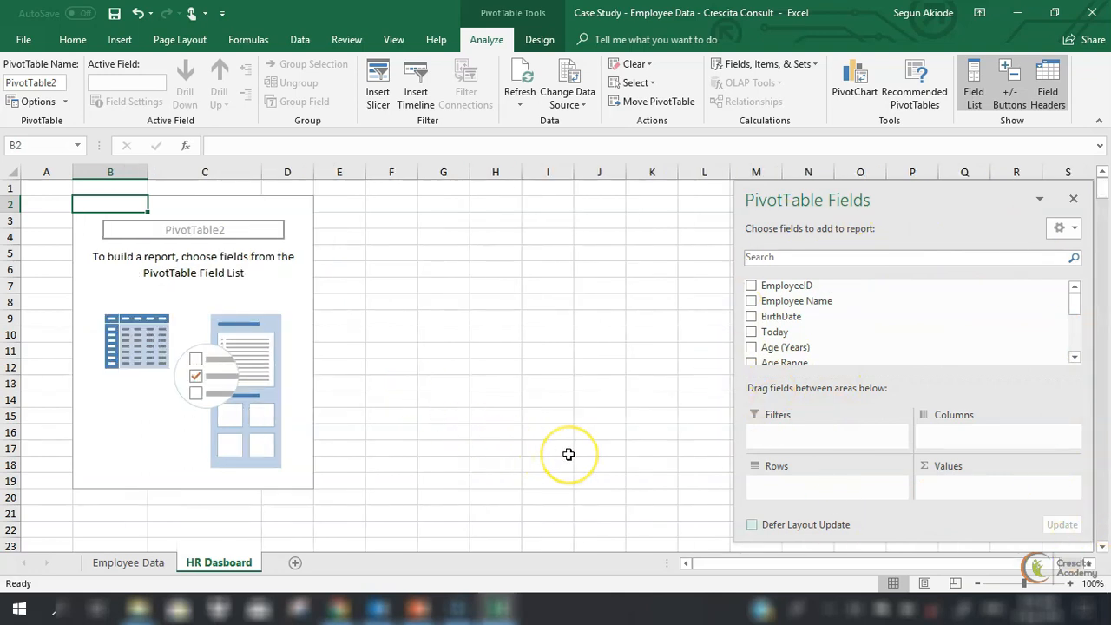
Using the Key Metrics in the finished HR Dashboard workbook as reference, add EmployeeID as a PivotTable value and rename its heading Number of Employees.
click(497, 610)
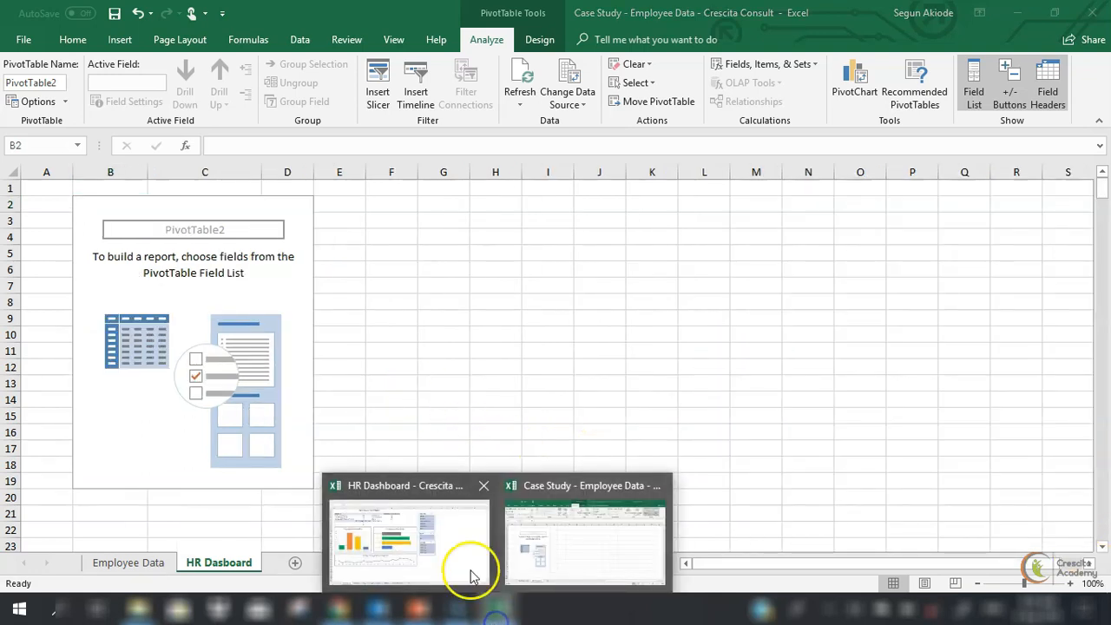
click(451, 550)
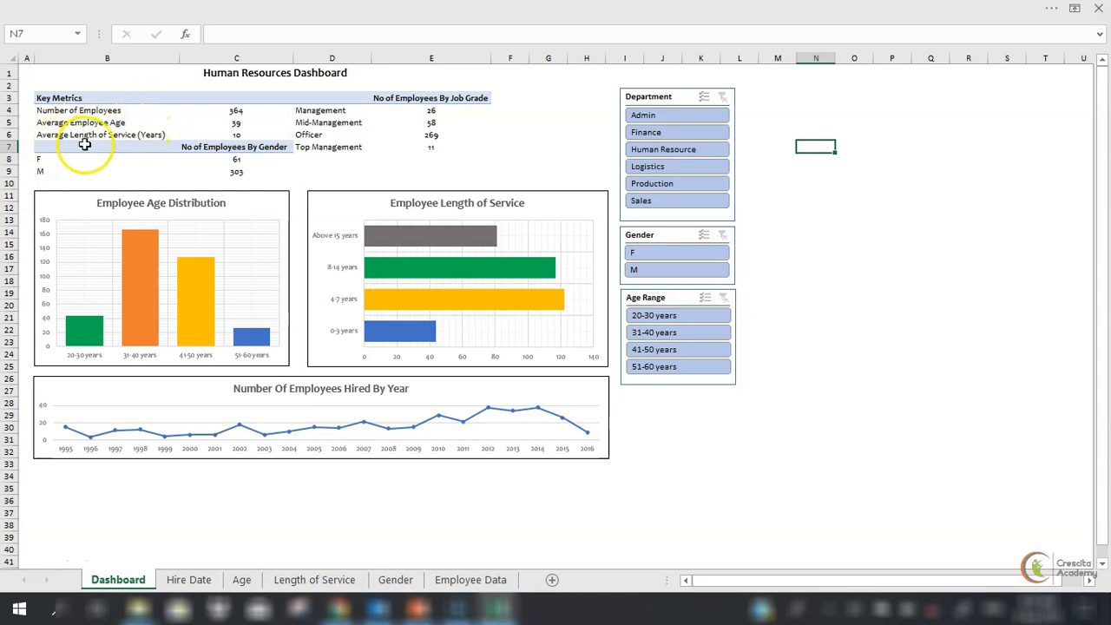
mouse_move(497, 609)
click(605, 564)
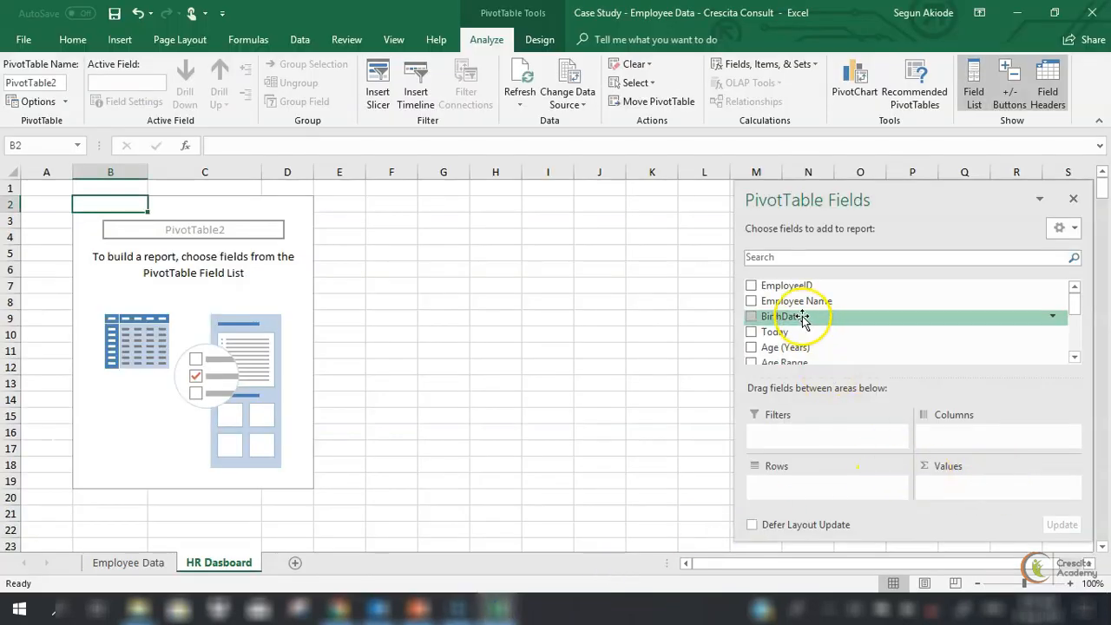
drag(793, 288, 965, 486)
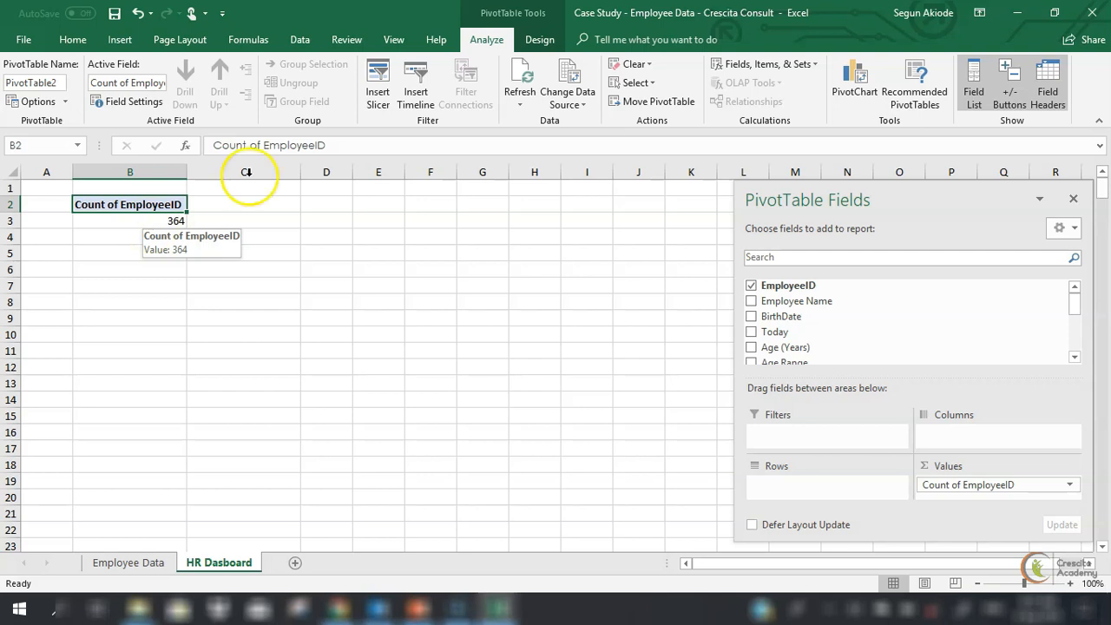
drag(326, 145, 208, 152)
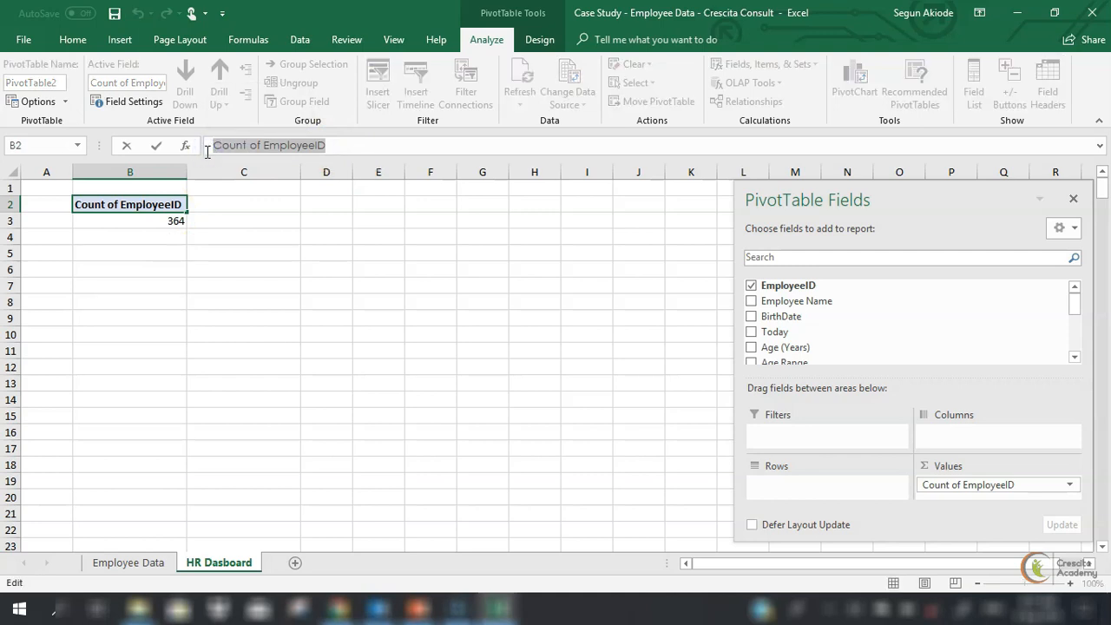
text(Number of Em)
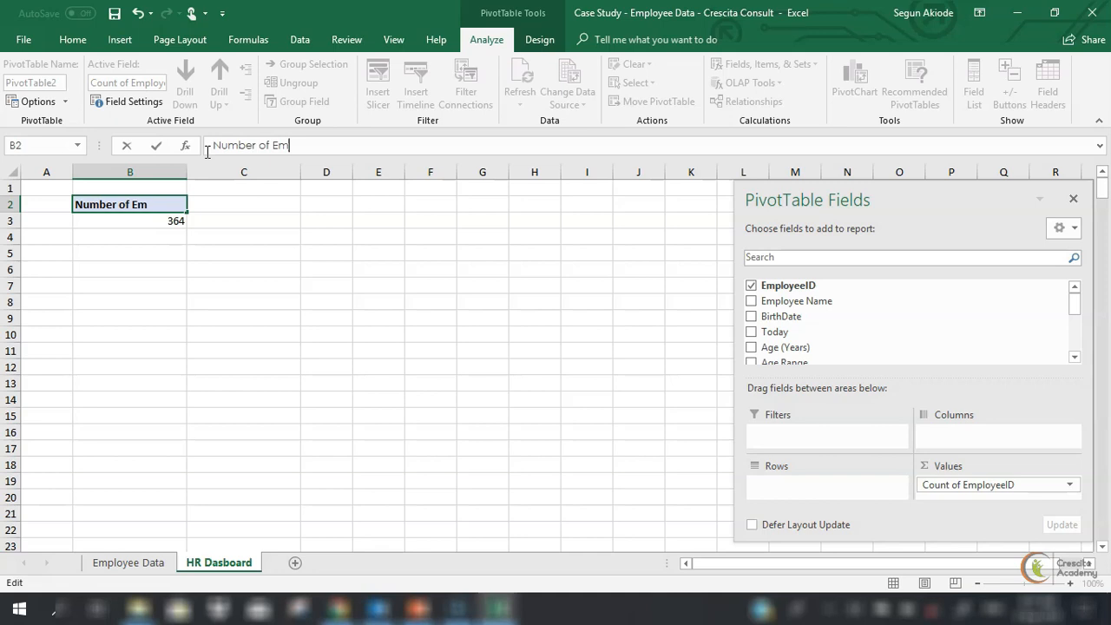
text(s)
click(201, 302)
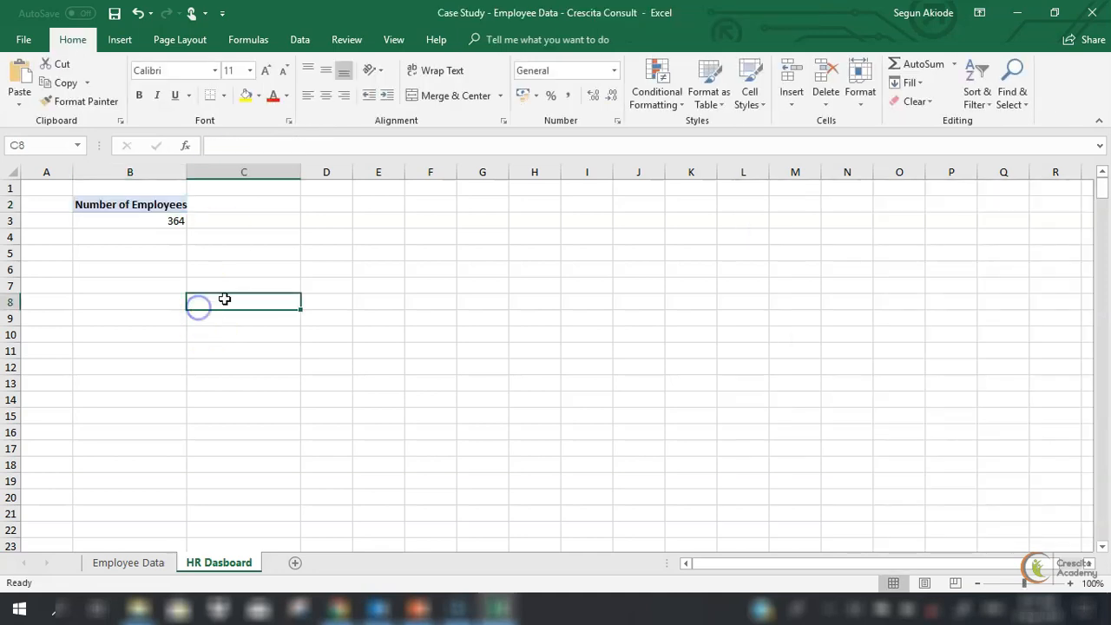
Add Age (Years) to the PivotTable values and summarize it by Average.
click(155, 218)
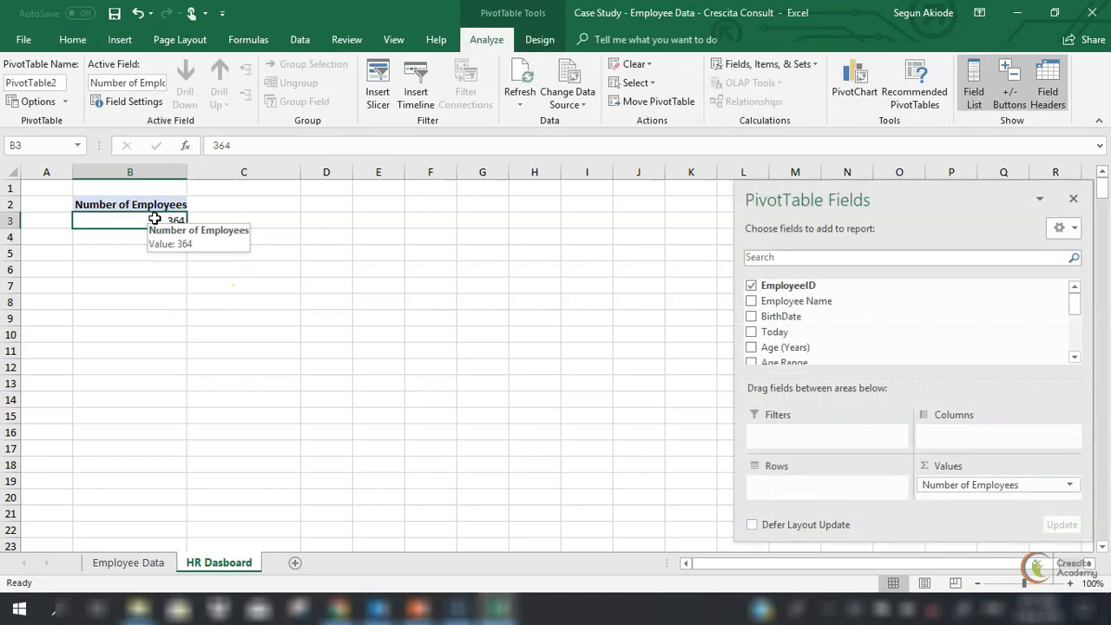
click(1075, 361)
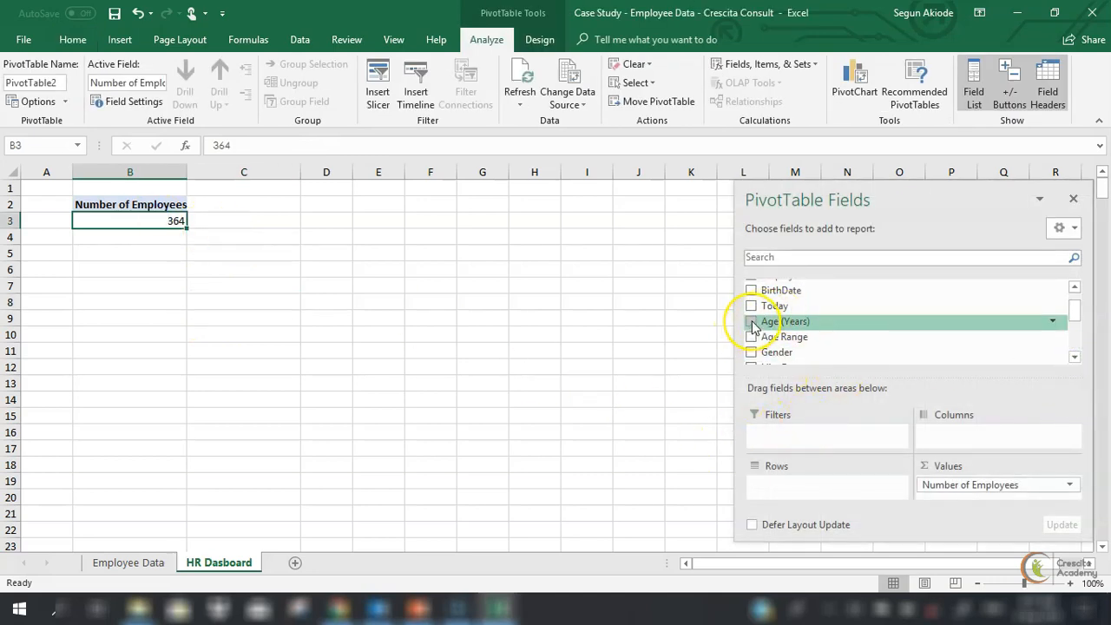
drag(753, 325, 956, 498)
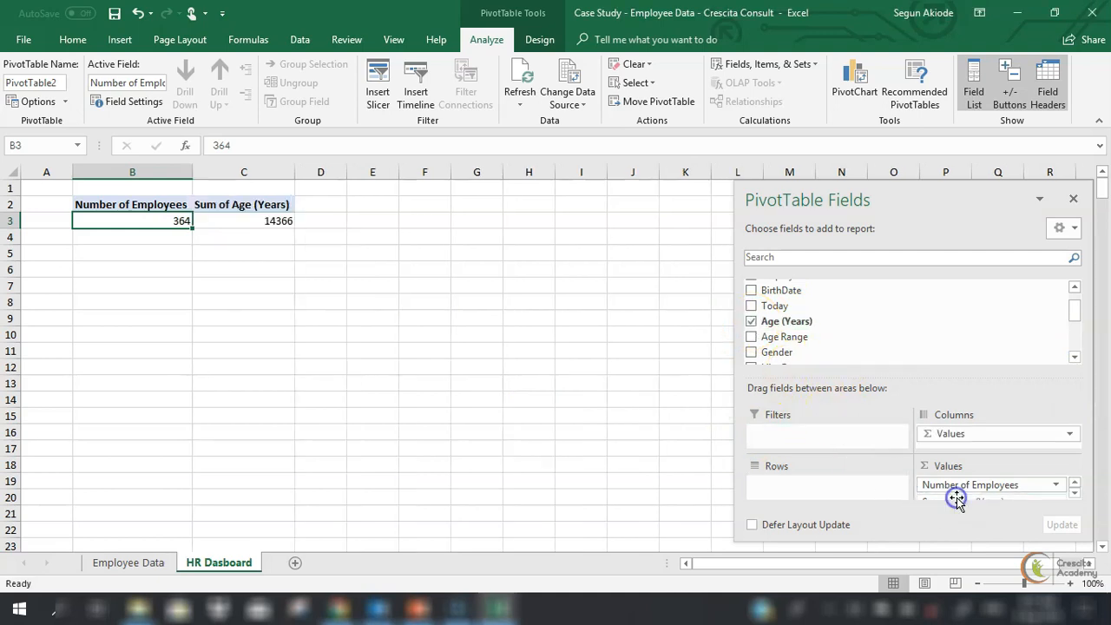
click(256, 221)
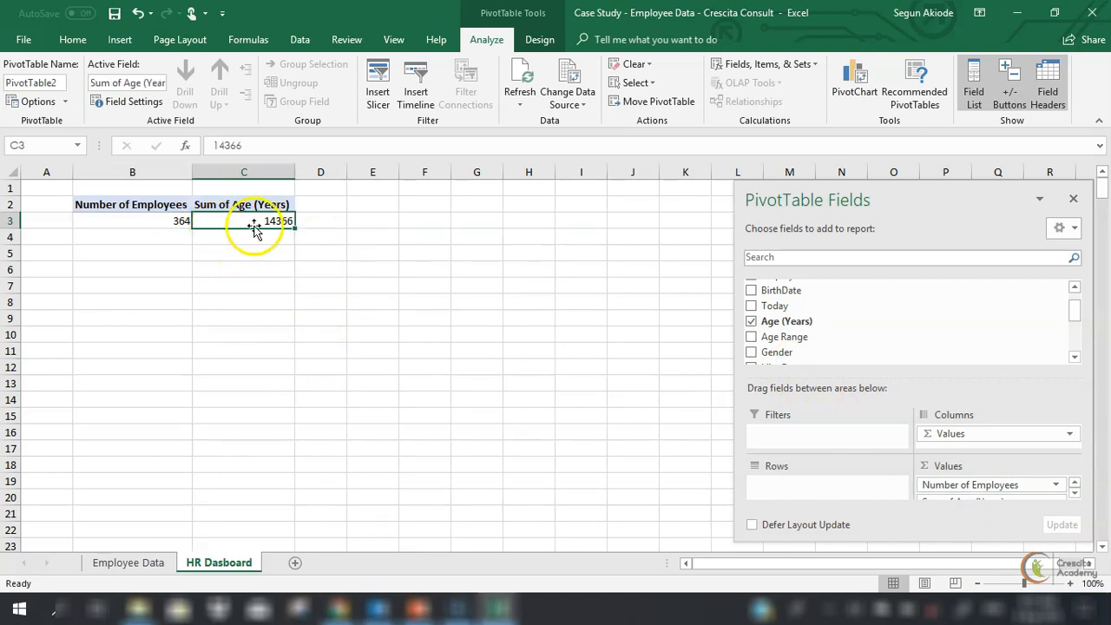
right_click(248, 224)
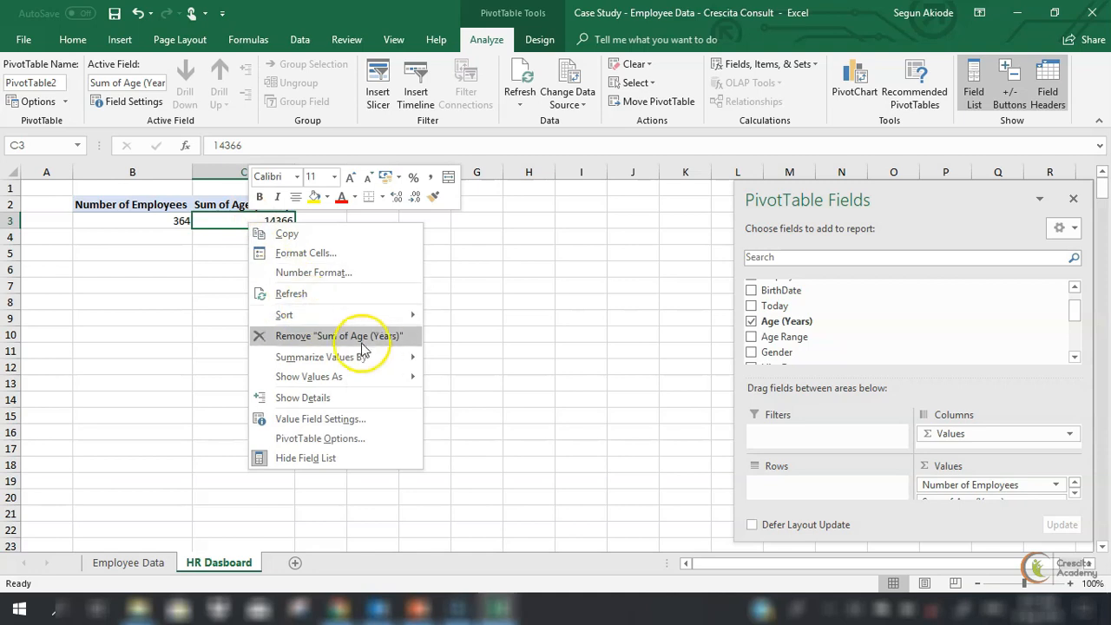
mouse_move(404, 359)
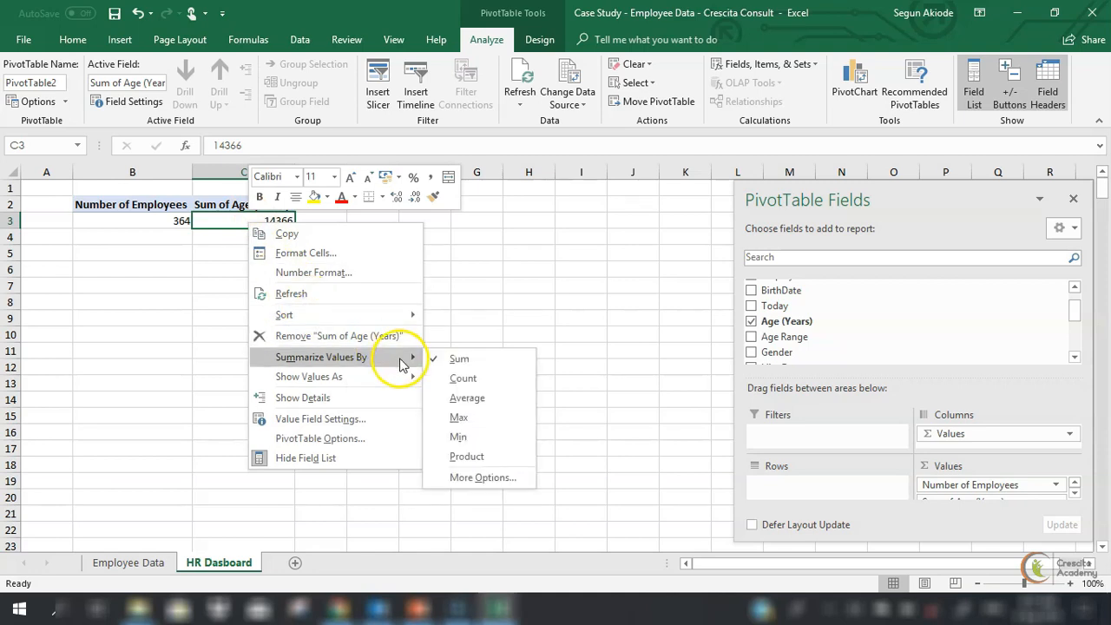
click(467, 397)
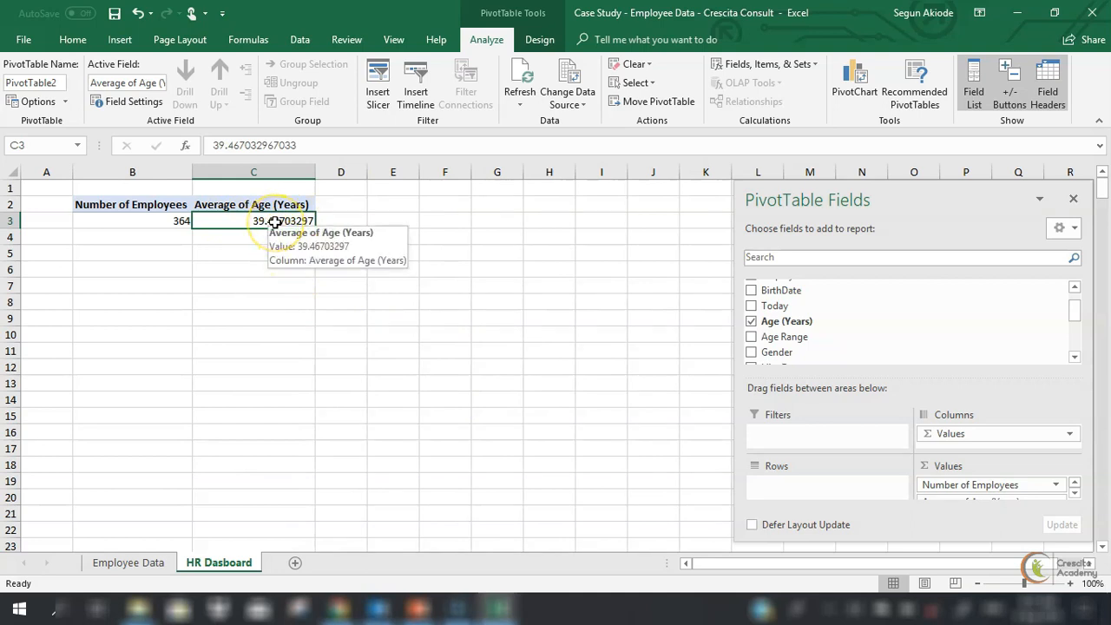
Format the average age value in the PivotTable as Number with 0 decimal places.
right_click(272, 222)
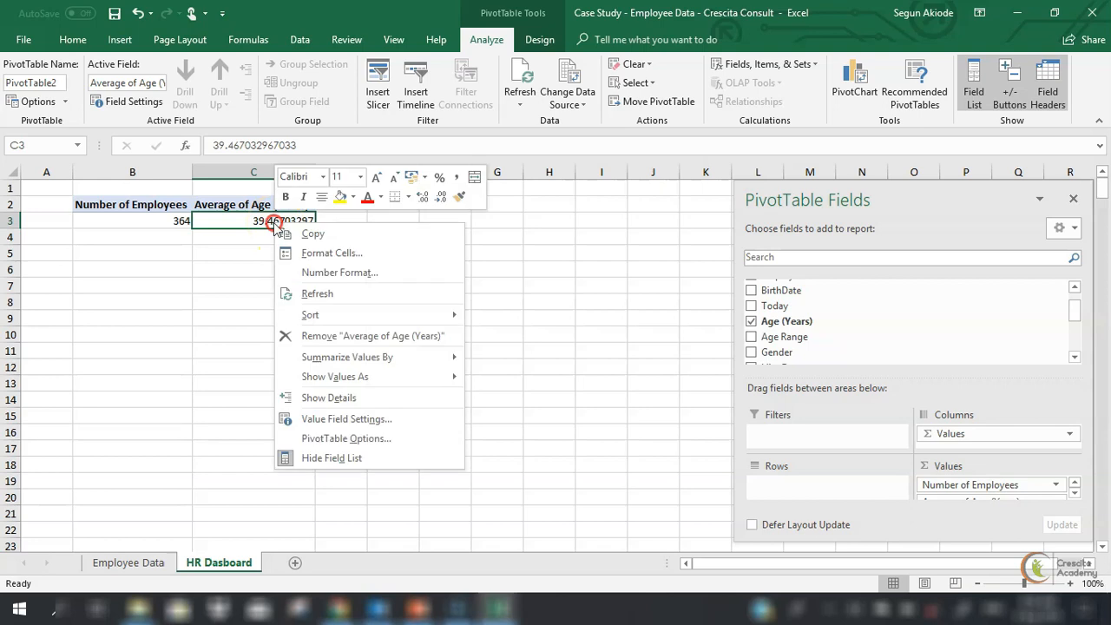
click(324, 272)
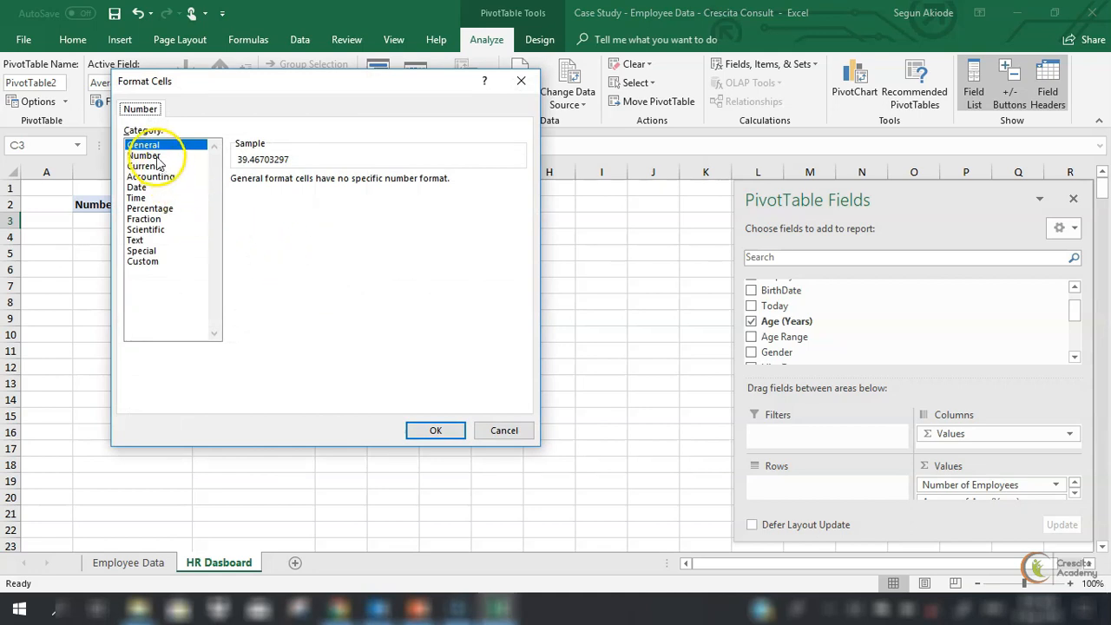
click(155, 157)
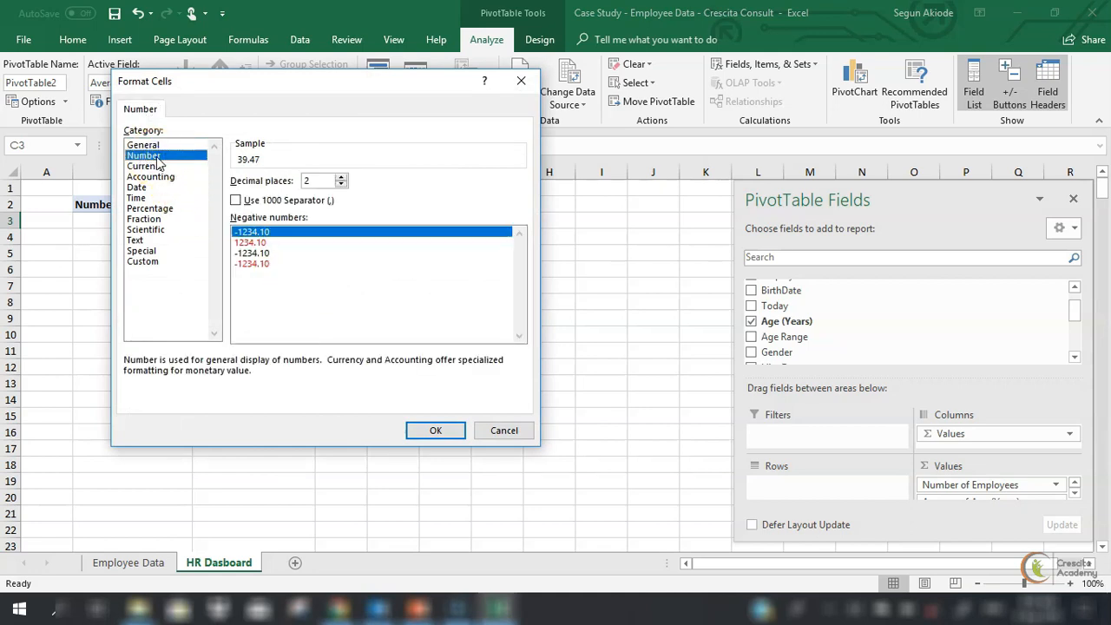
click(341, 184)
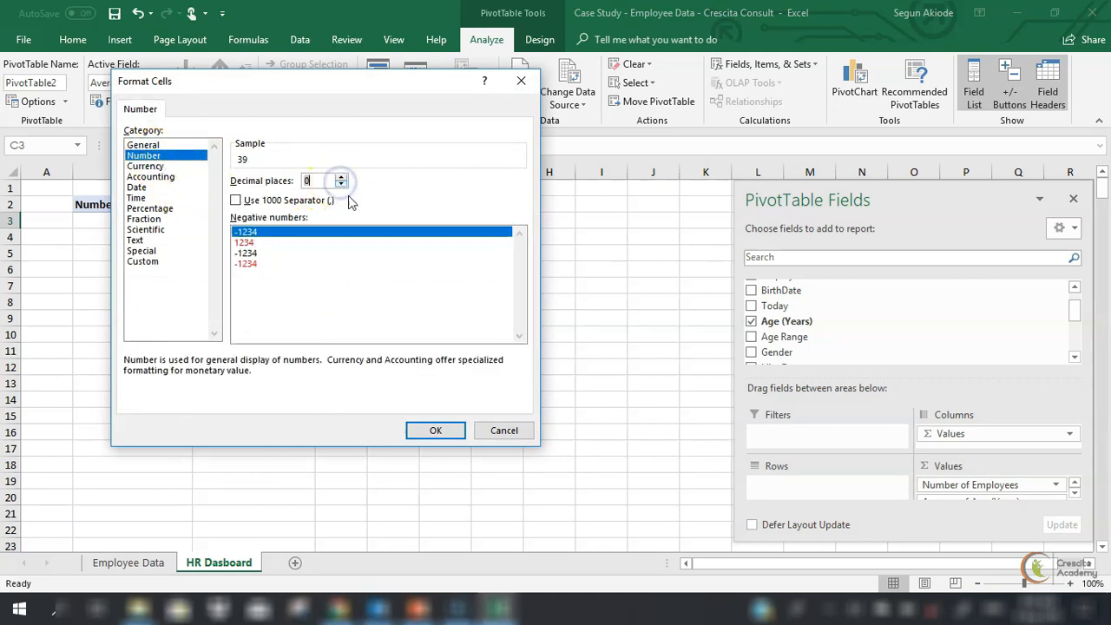
click(435, 430)
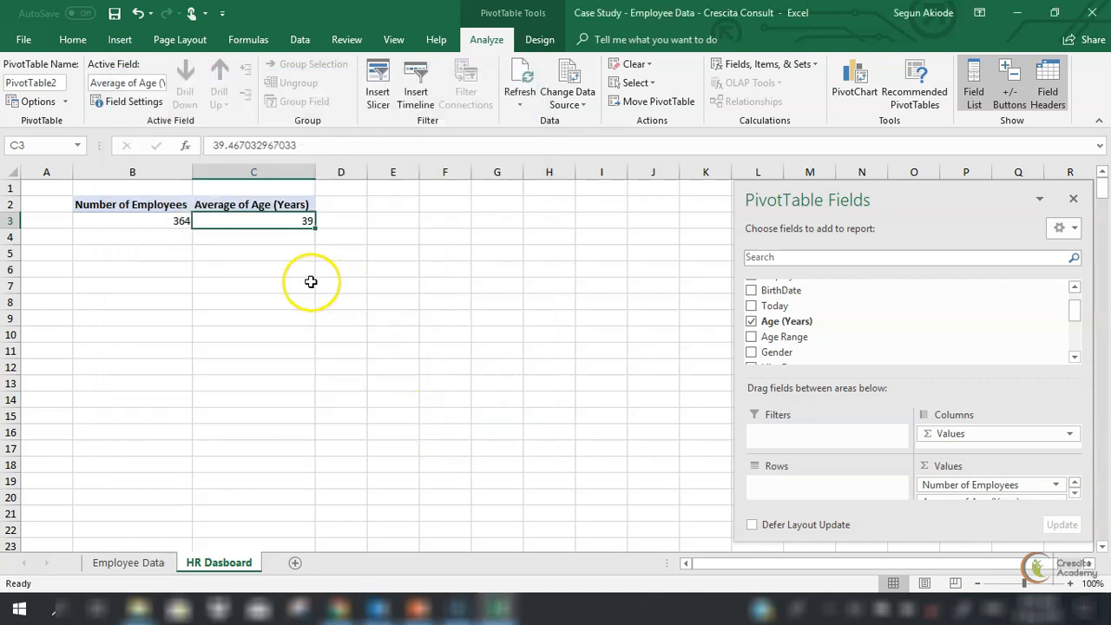
click(297, 270)
Make more room for the PivotTable's area boxes, and add Length of Service (Years) as a value summarized by Average.
click(271, 219)
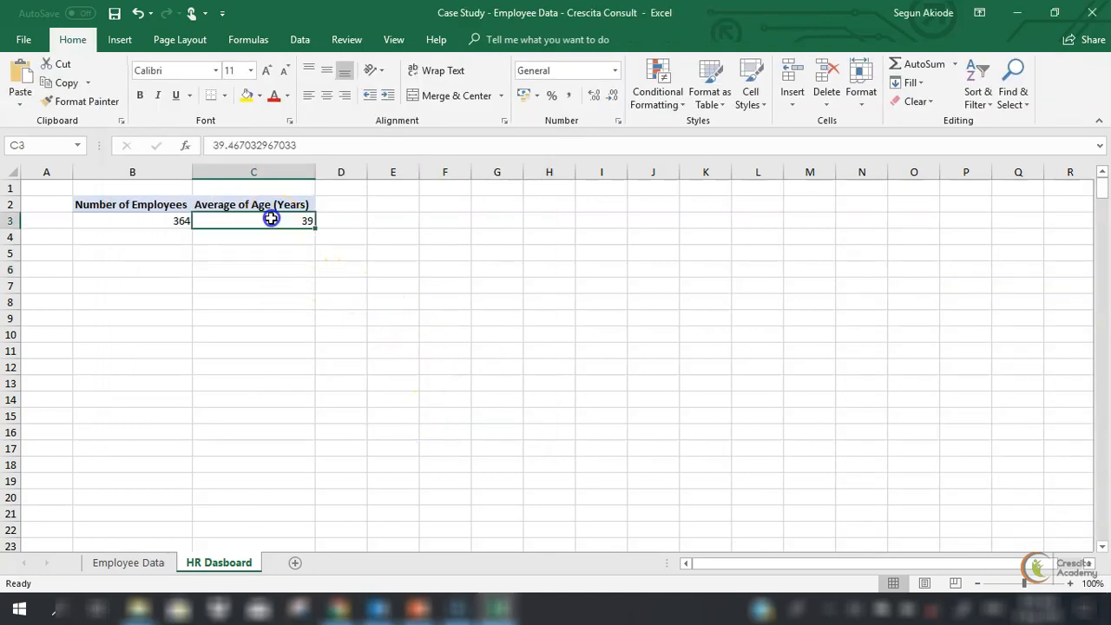
click(1074, 358)
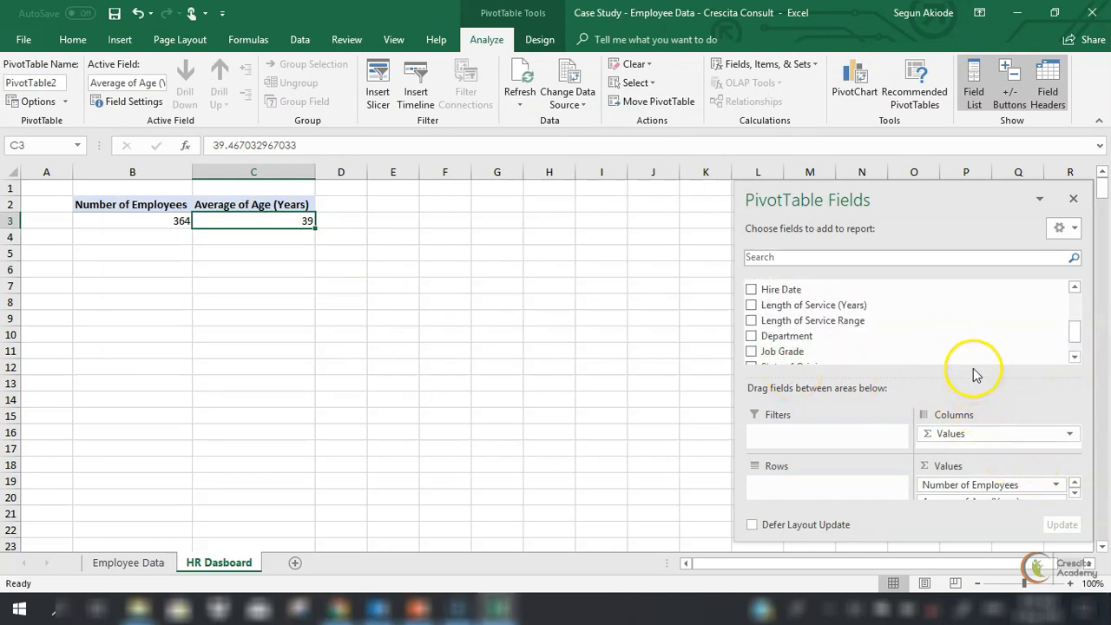
drag(976, 386, 983, 345)
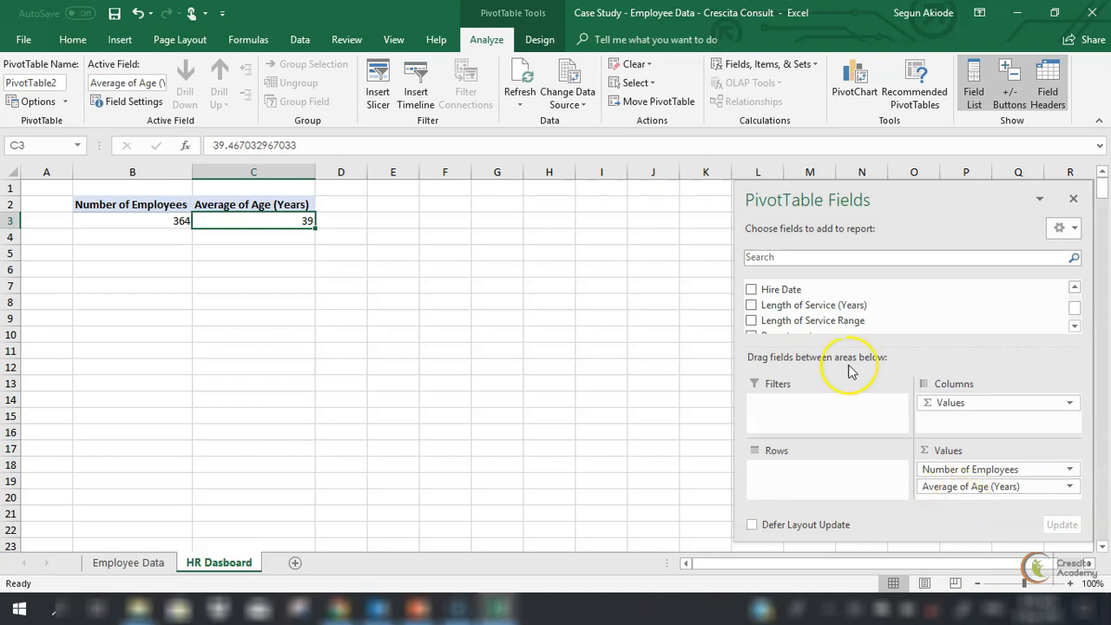
drag(800, 311, 977, 495)
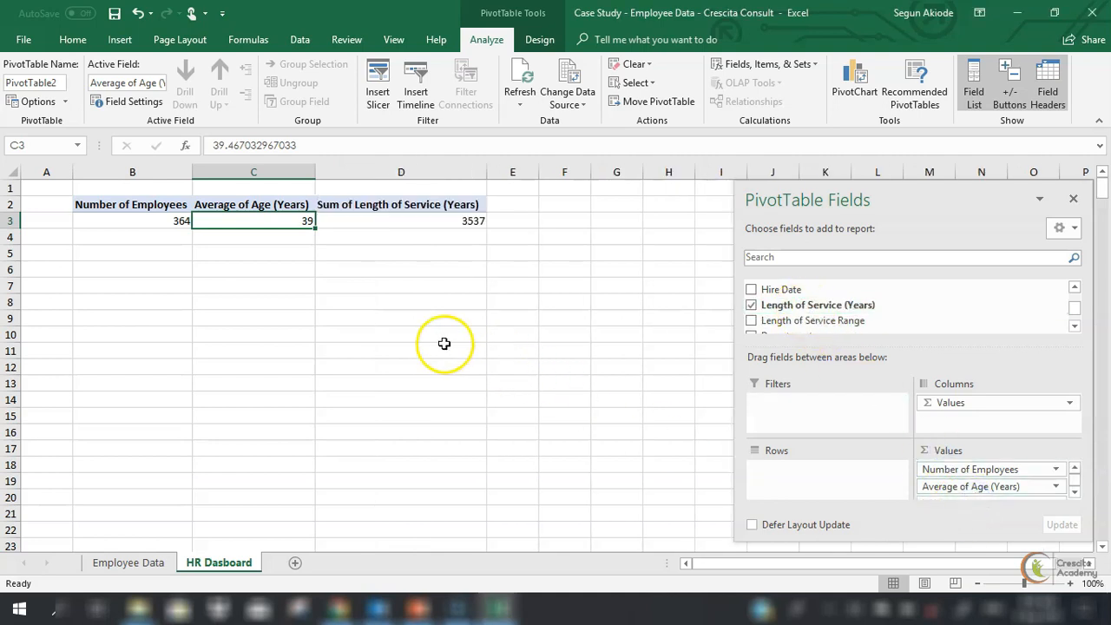
click(449, 220)
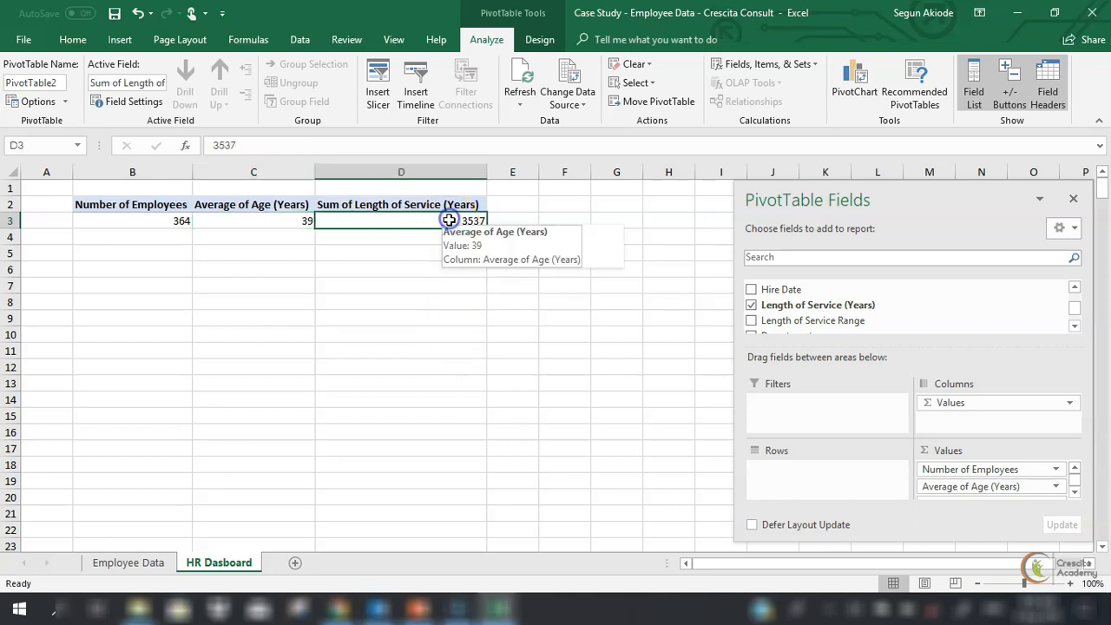
right_click(441, 225)
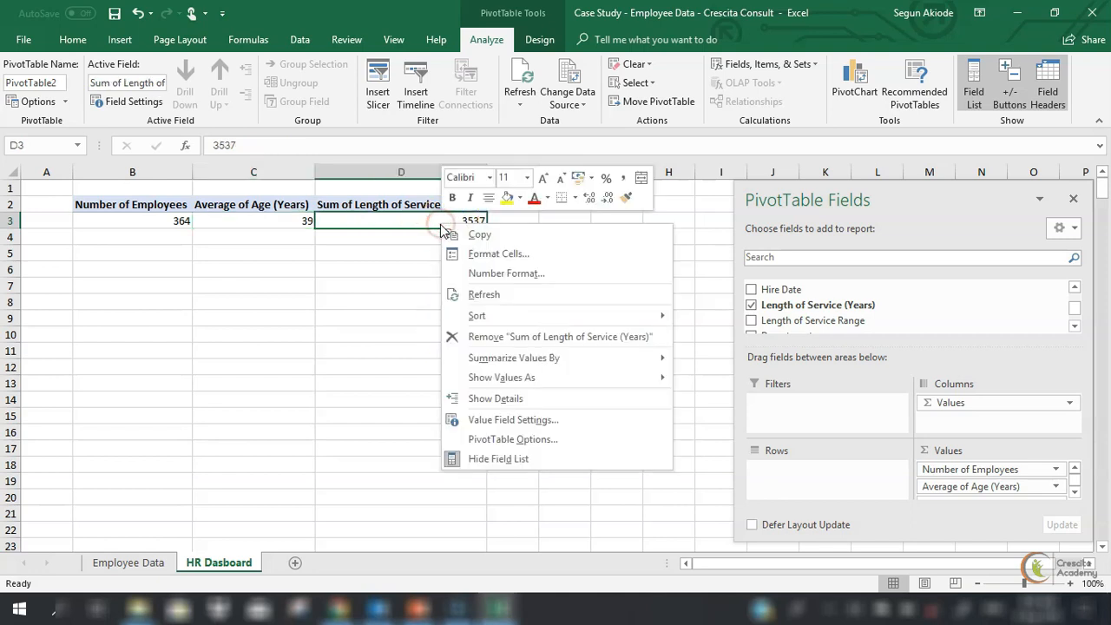
mouse_move(643, 359)
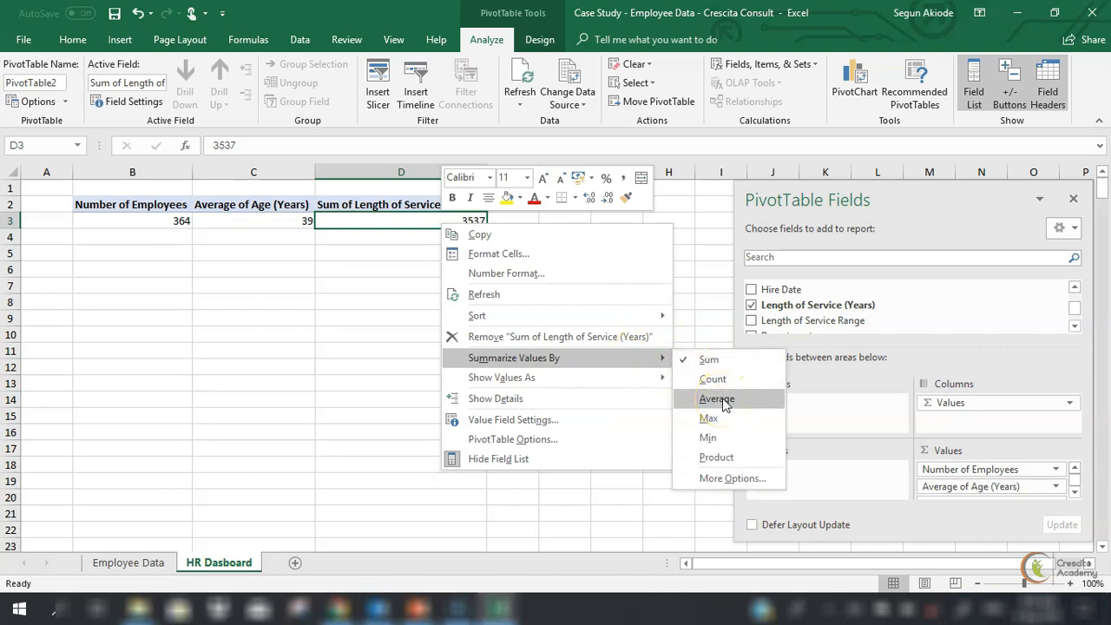
click(722, 398)
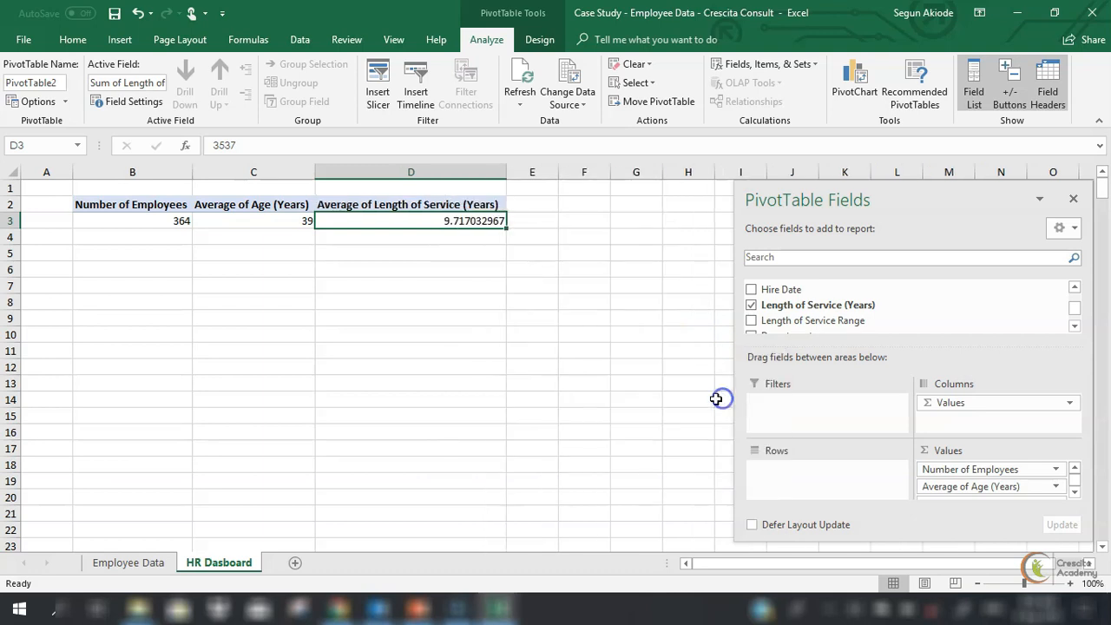
Format the average length of service value as Number with 0 decimal places.
right_click(445, 222)
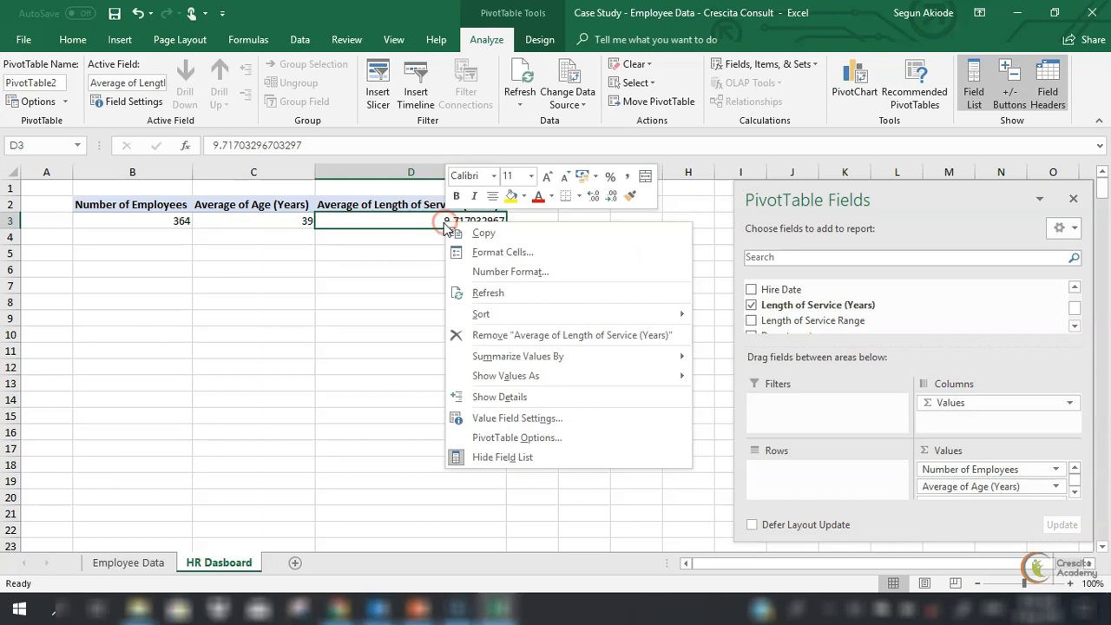
click(491, 272)
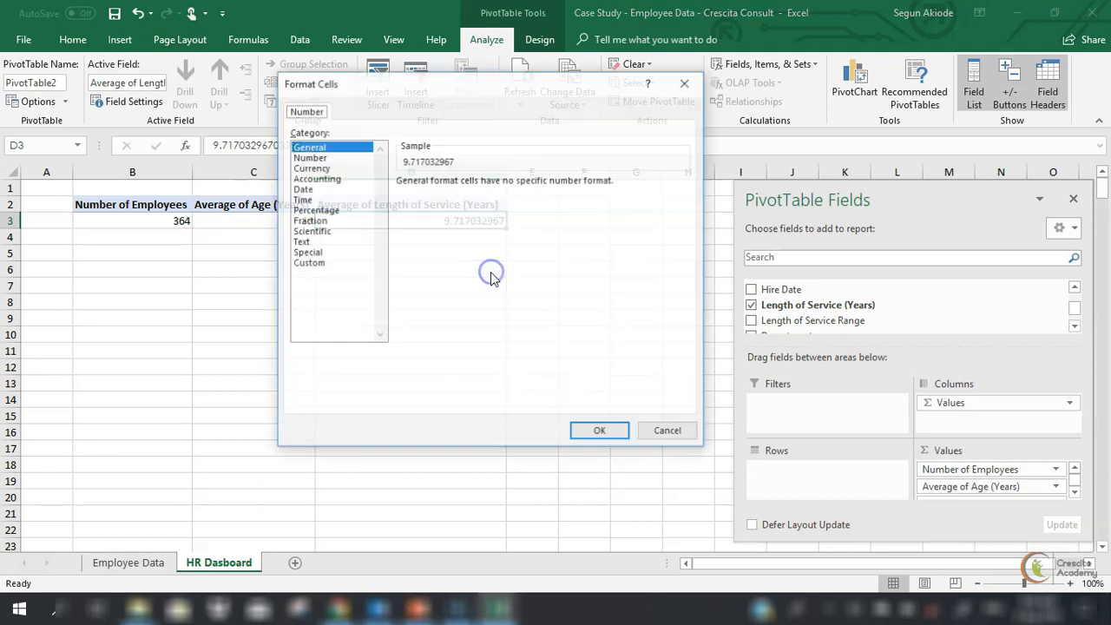
click(320, 157)
click(508, 186)
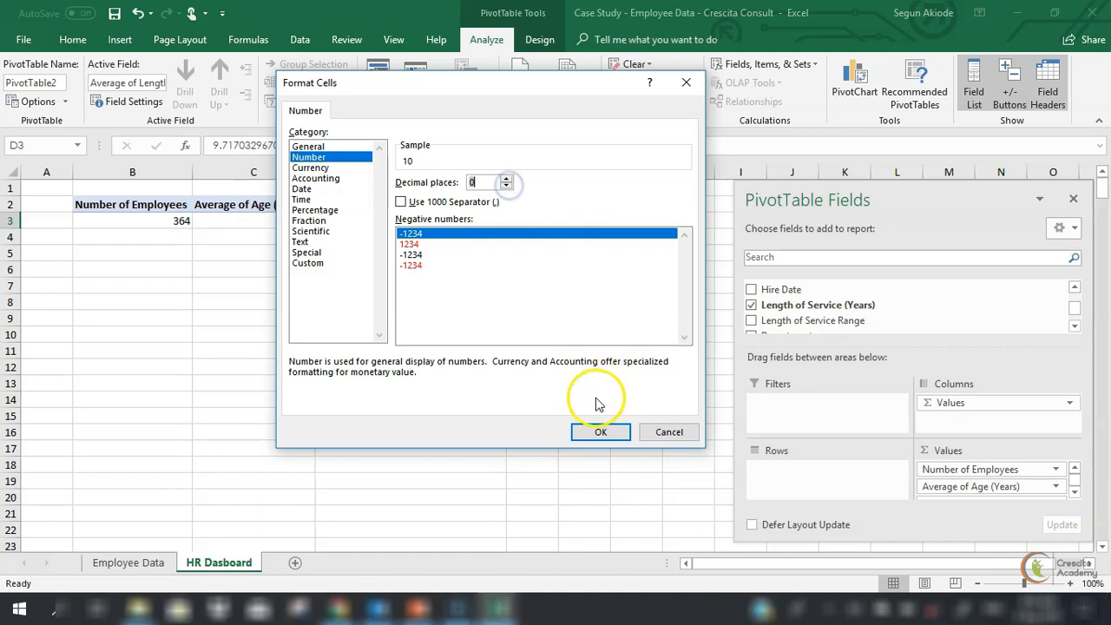
click(598, 431)
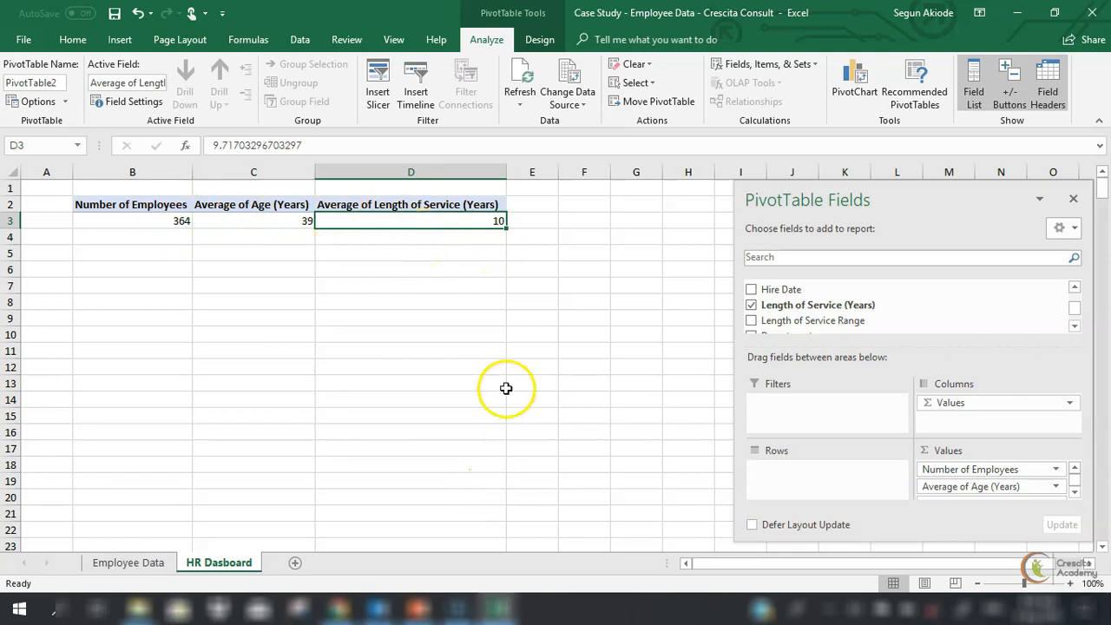
Following the layout of the finished HR Dashboard workbook, move the PivotTable's Values field from Columns to Rows and widen column C.
mouse_move(478, 597)
click(446, 560)
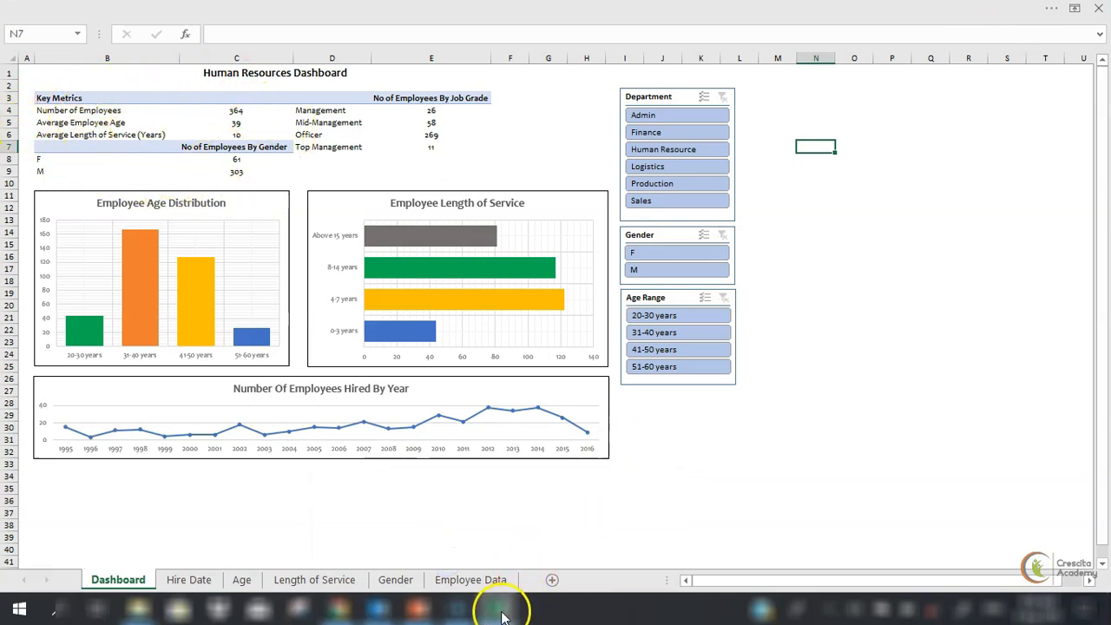
mouse_move(497, 609)
click(603, 569)
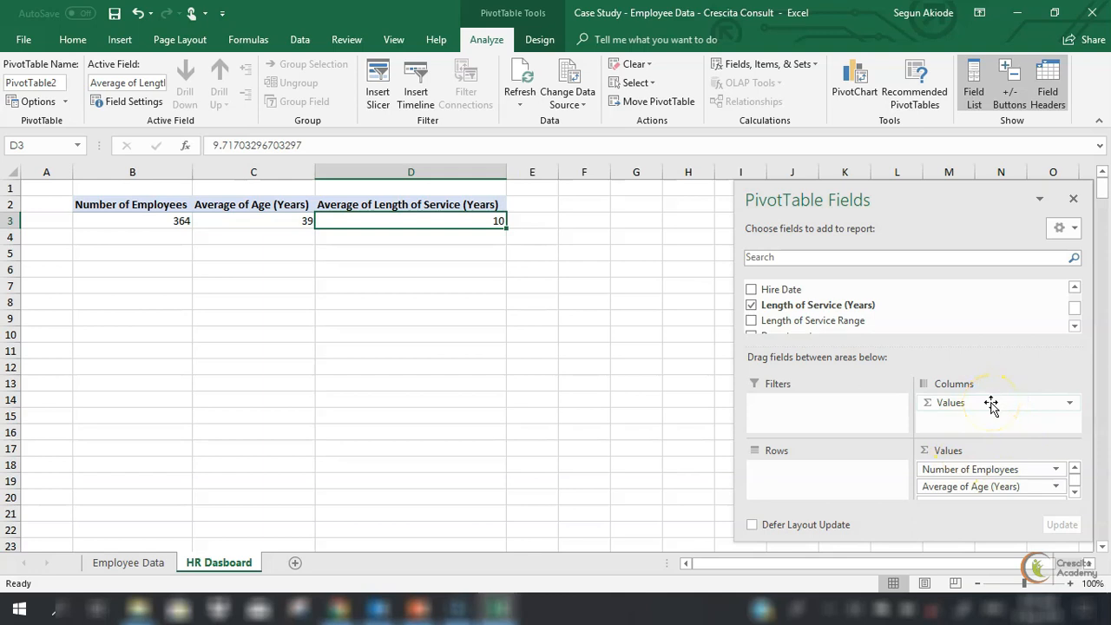
drag(991, 405, 783, 477)
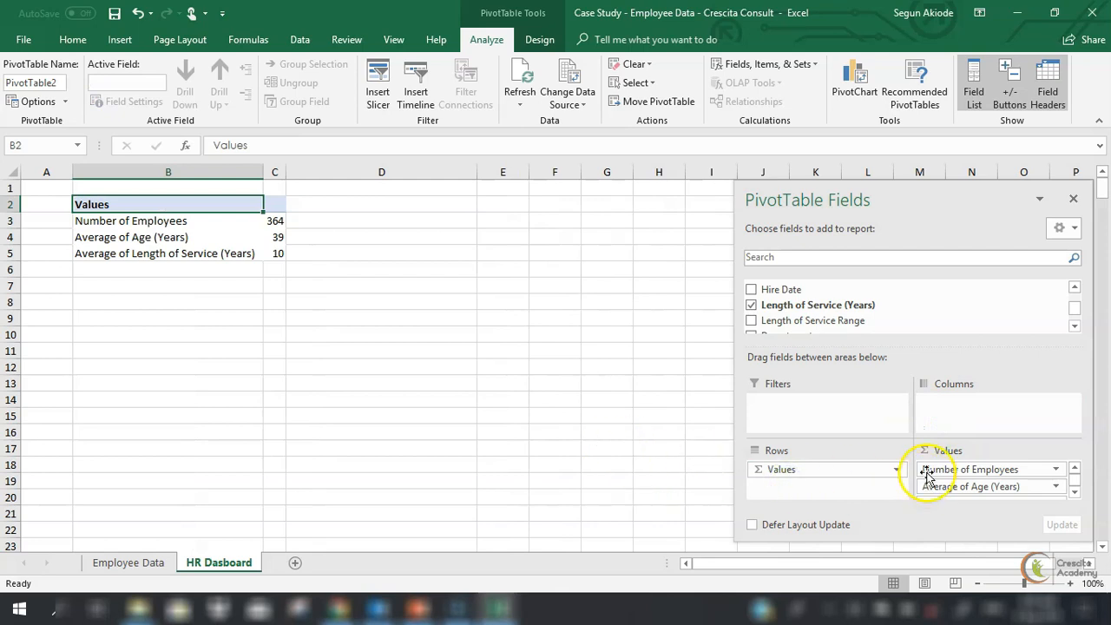
double_click(285, 172)
drag(288, 173, 326, 173)
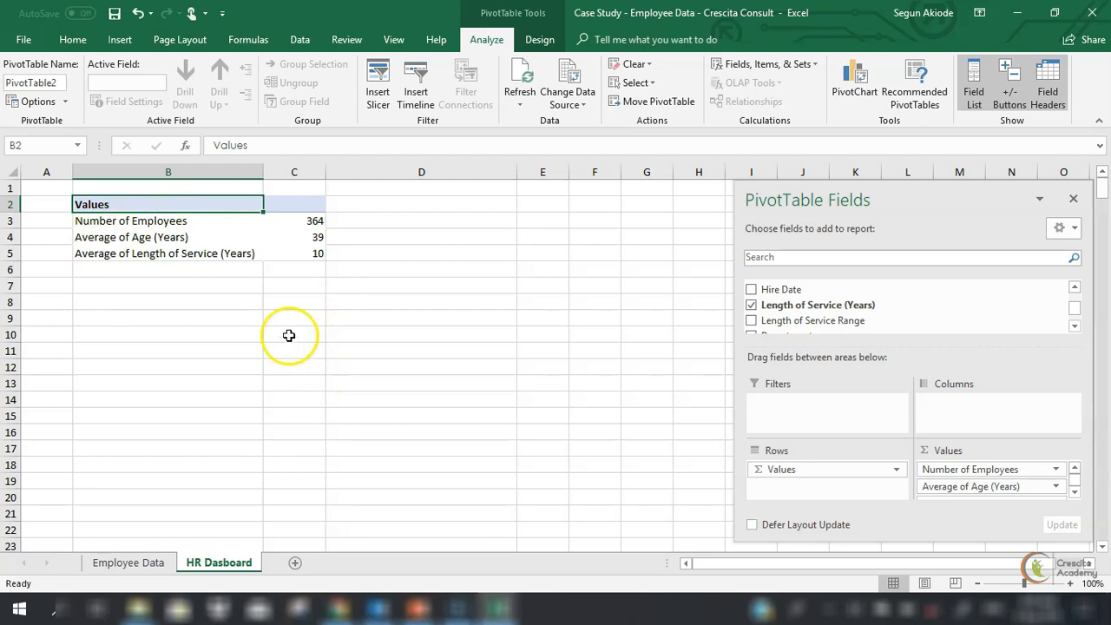
Rename the PivotTable's Values header in cell B2 as Key Metrics.
double_click(170, 207)
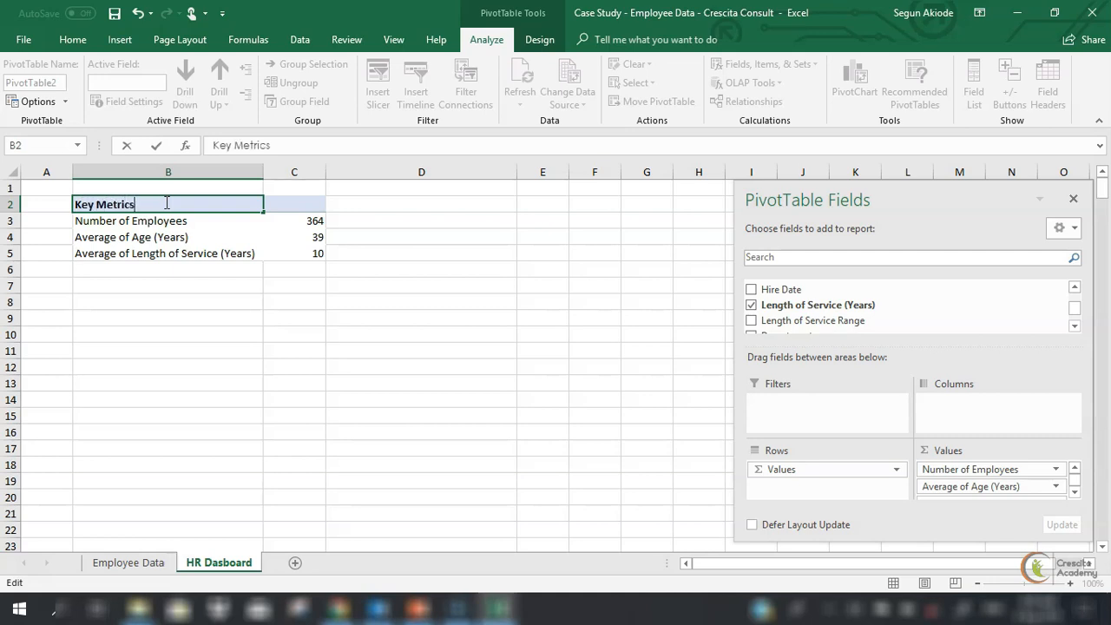
click(293, 333)
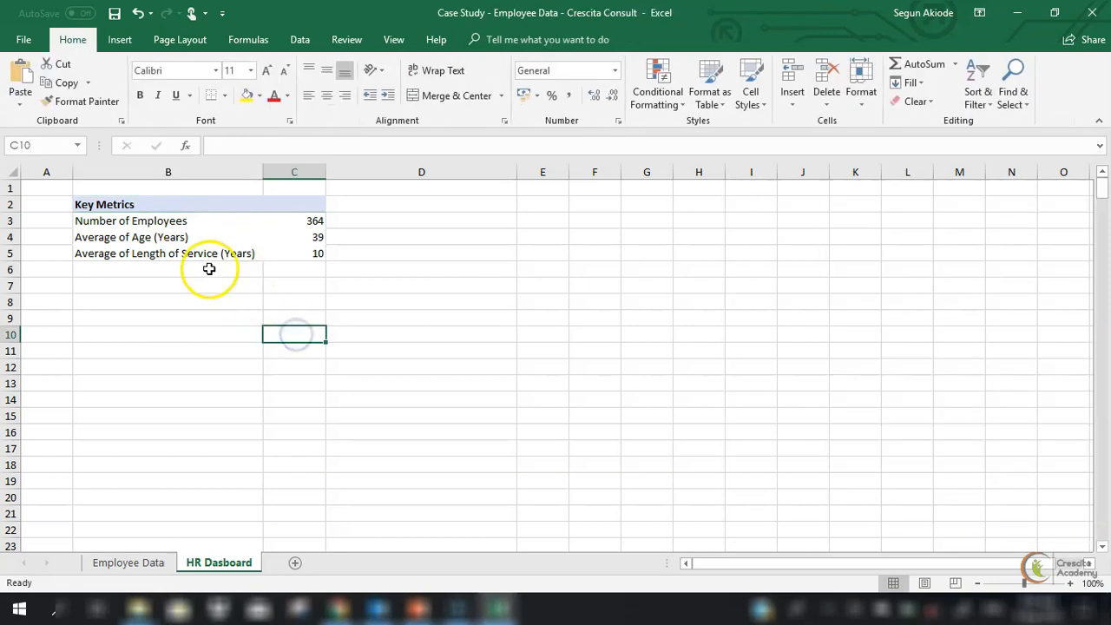
Turn off autofitting of column widths on update for the Key Metrics PivotTable, keeping cell formatting preserved.
drag(158, 220, 152, 236)
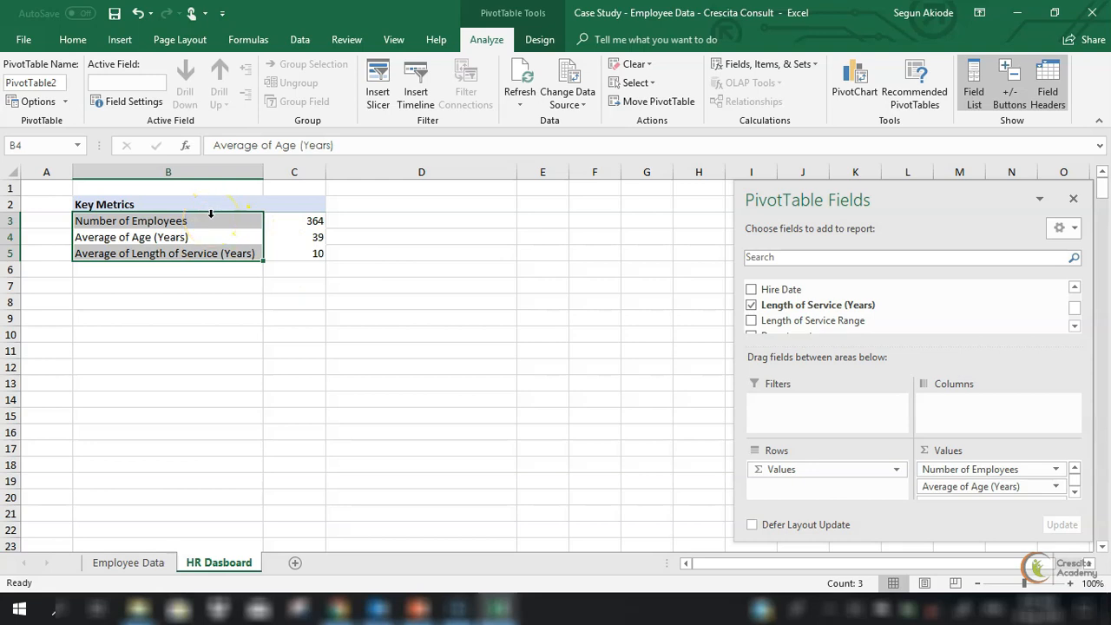
click(139, 229)
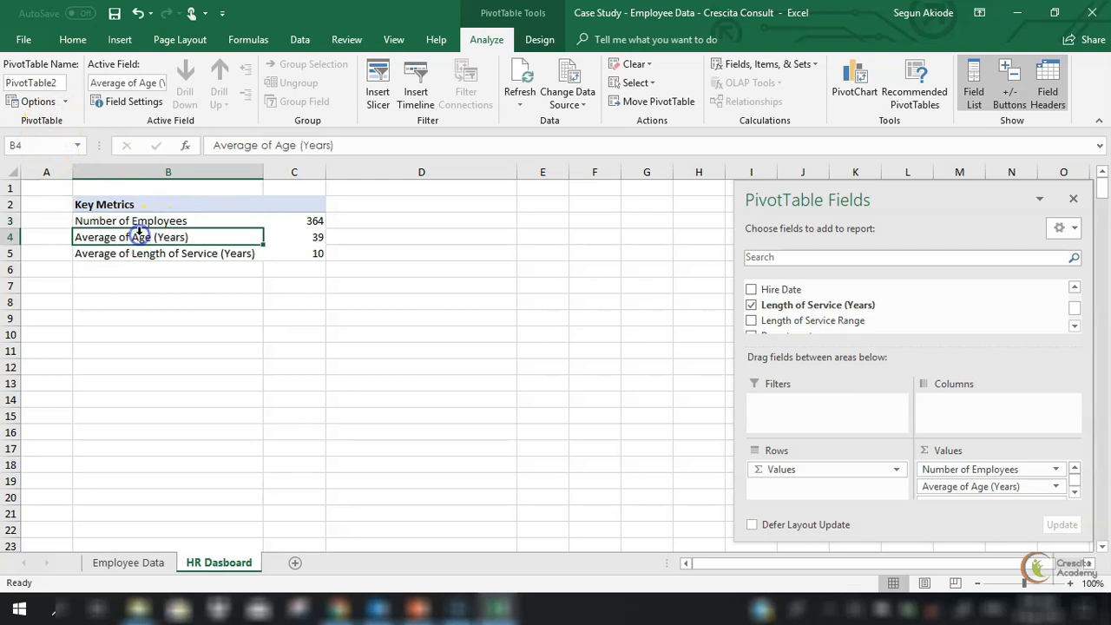
click(64, 101)
click(48, 123)
click(401, 411)
click(401, 412)
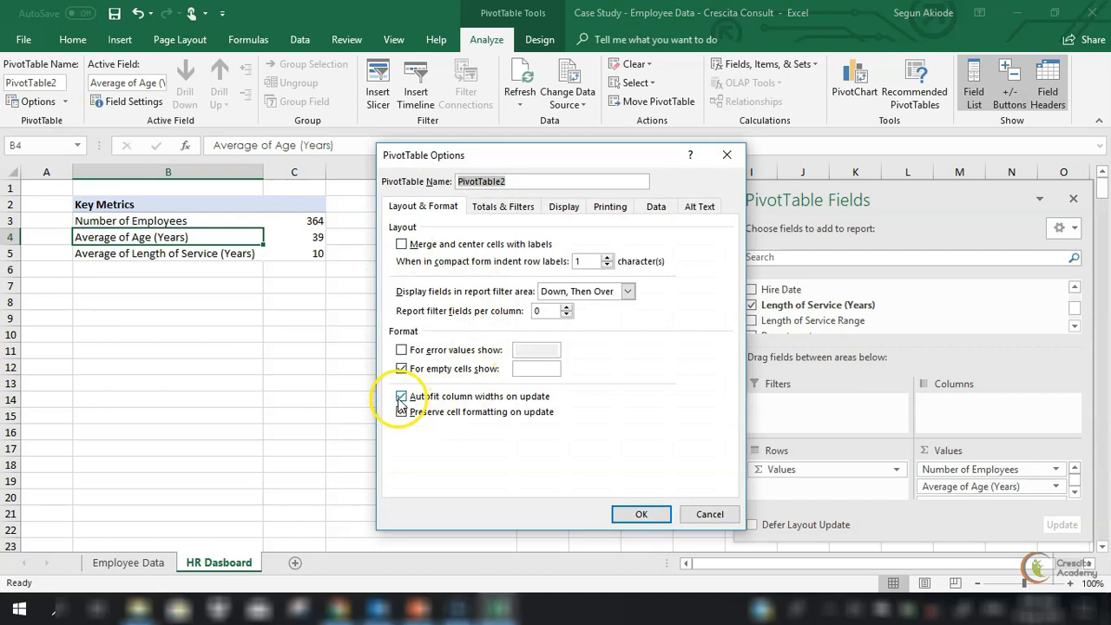
click(401, 396)
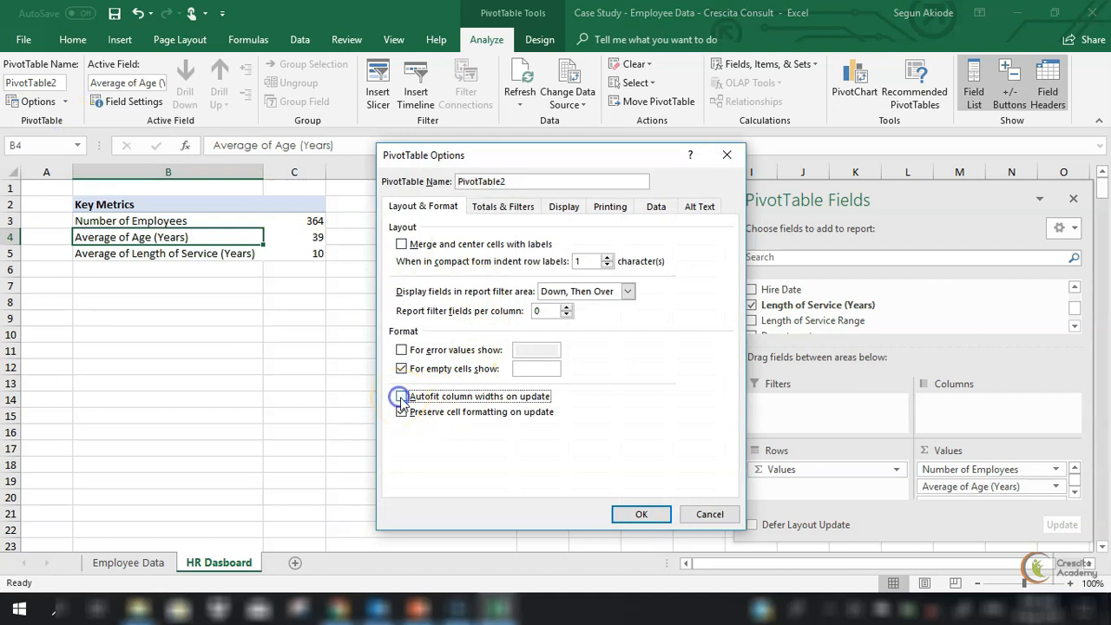
click(639, 514)
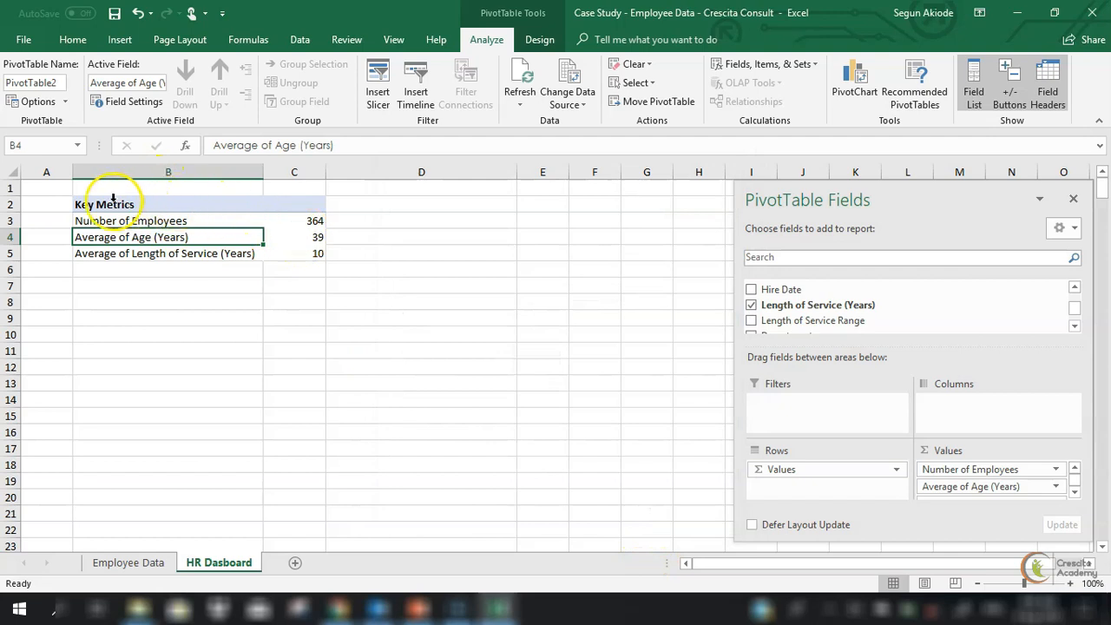
drag(121, 253, 118, 222)
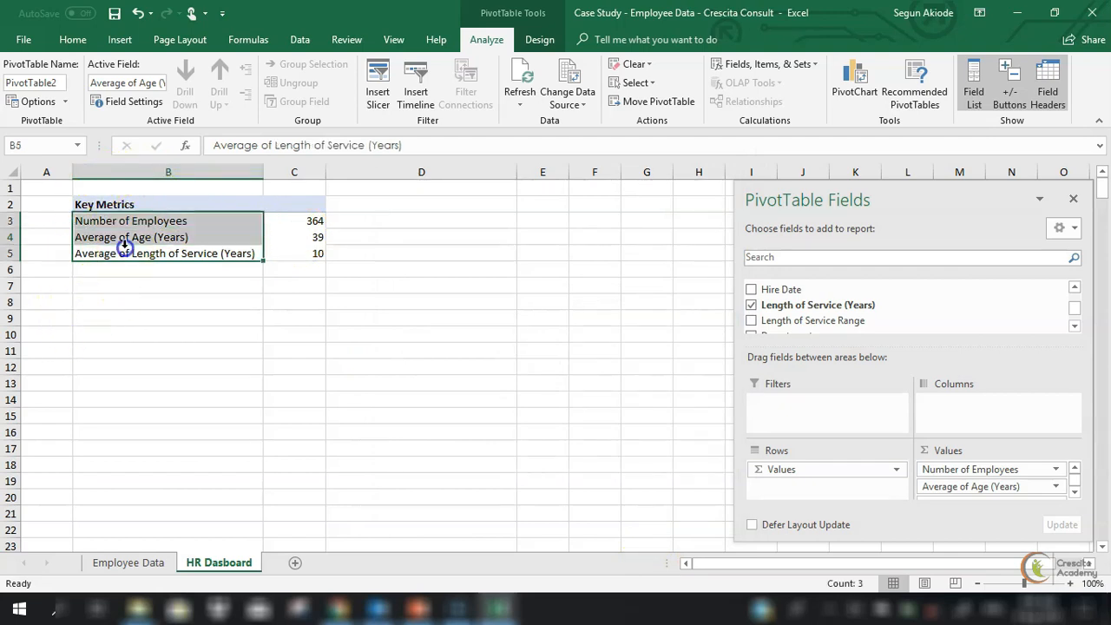
click(142, 280)
click(146, 252)
Change the font of the entire HR Dasboard sheet to Candara.
click(86, 284)
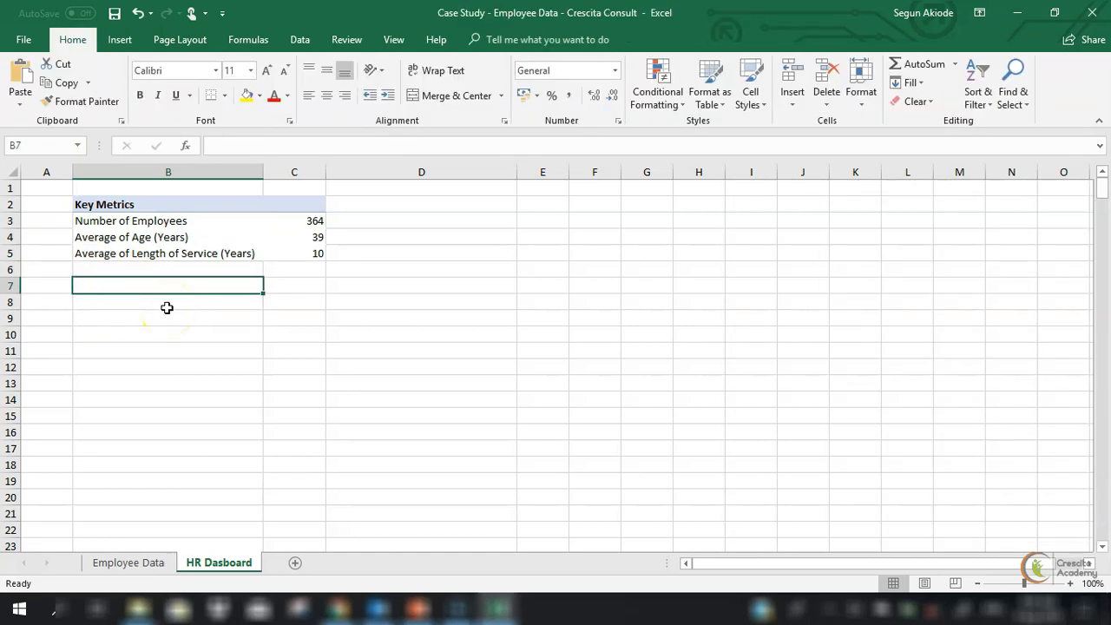
key(ctrl+a)
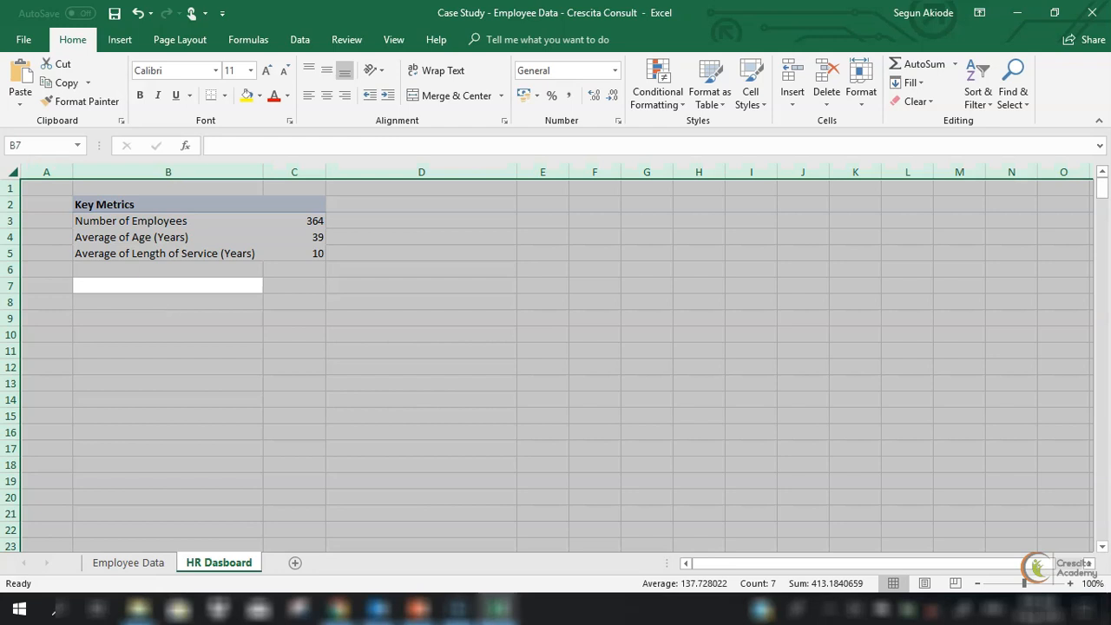
click(215, 70)
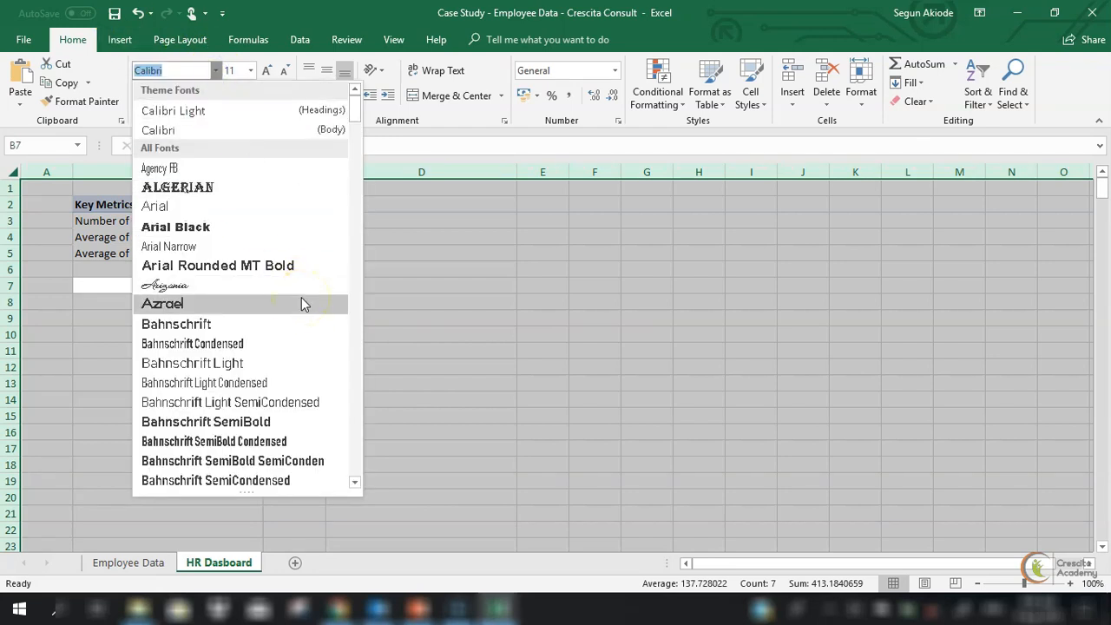
key(Up)
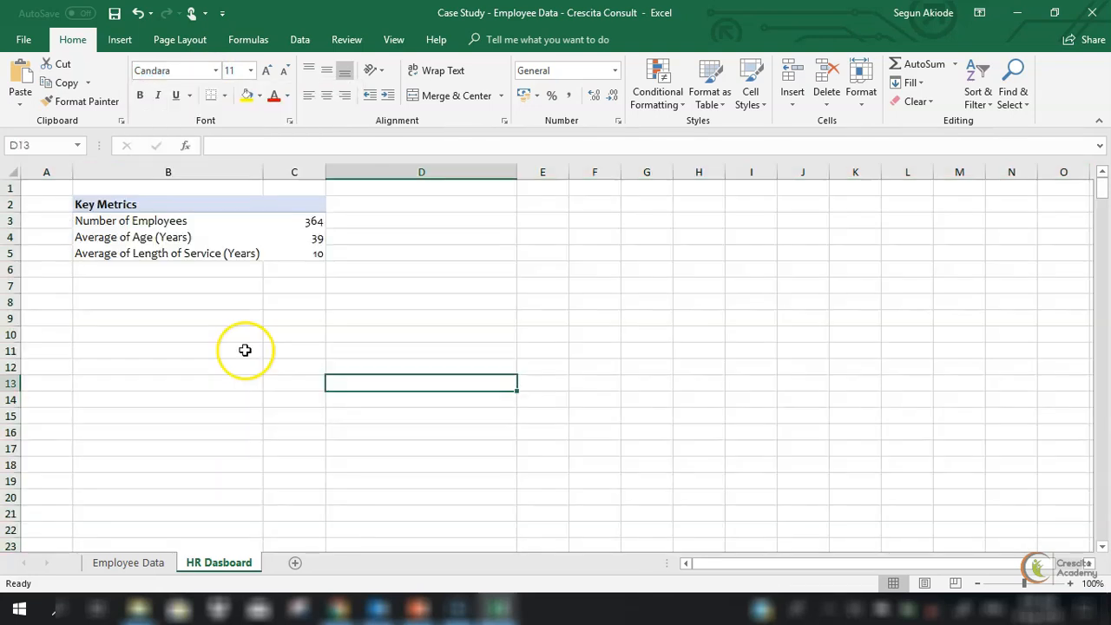
Center the contents of column C horizontally and middle-align the entire sheet vertically.
click(290, 172)
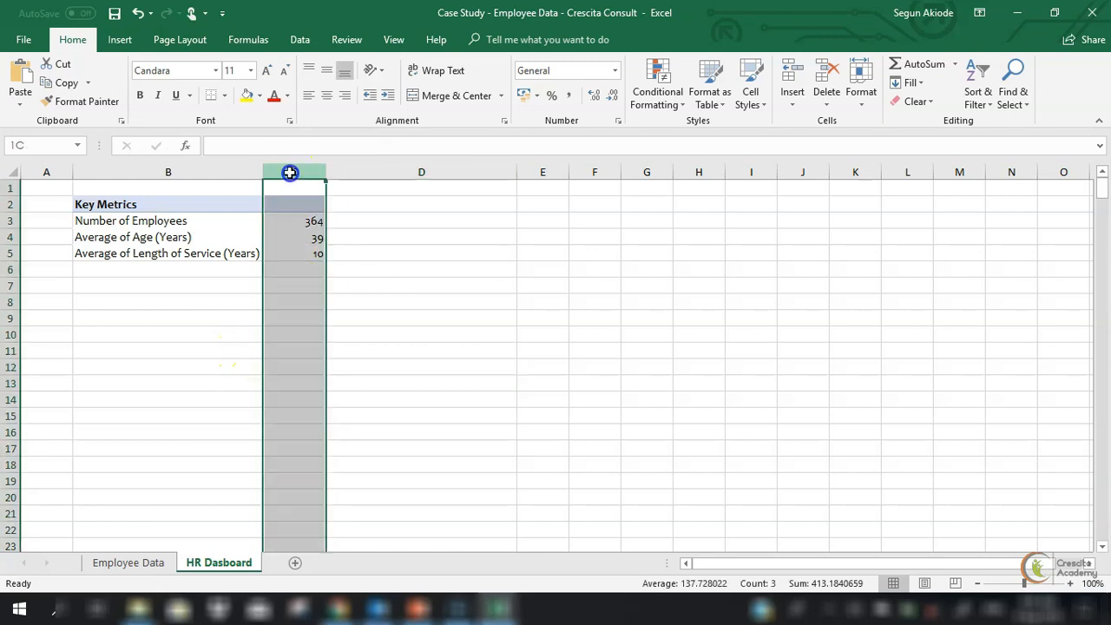
click(326, 95)
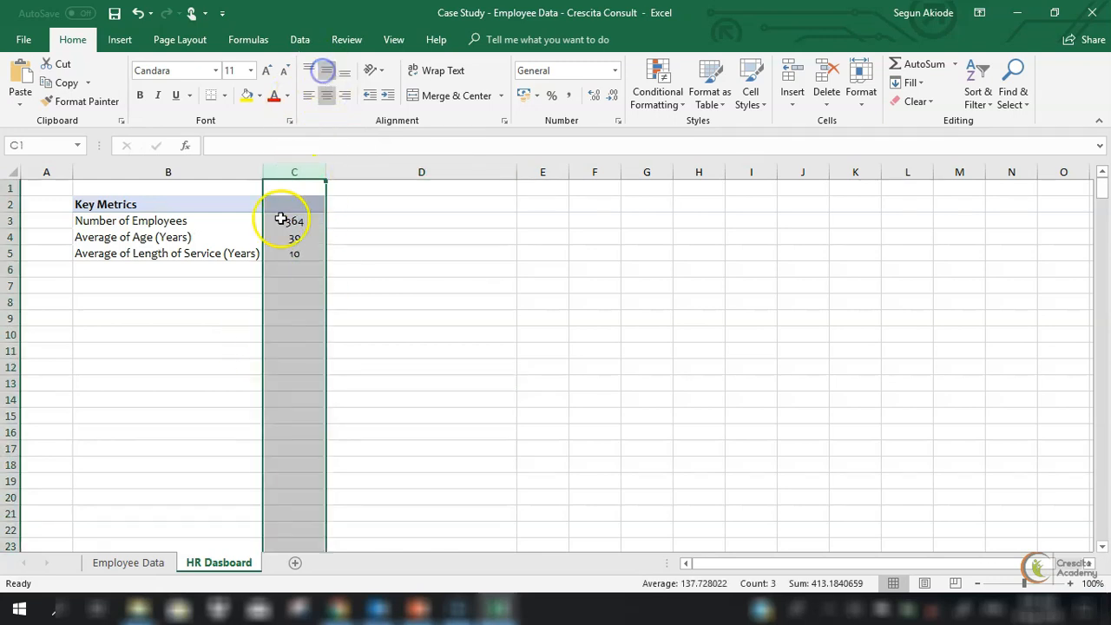
click(168, 286)
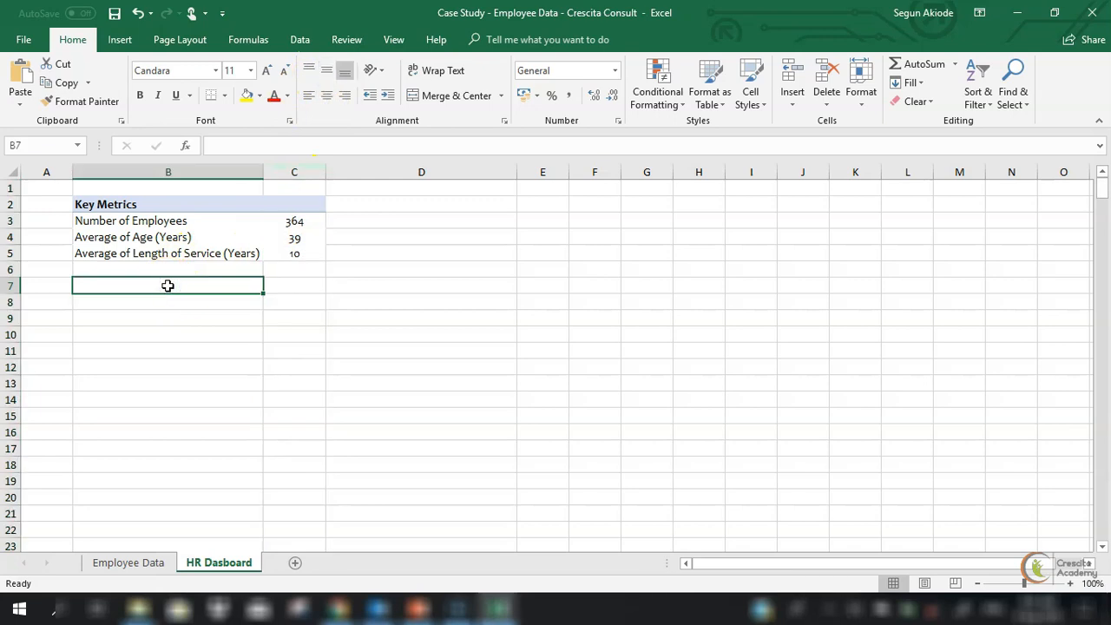
key(ctrl+a)
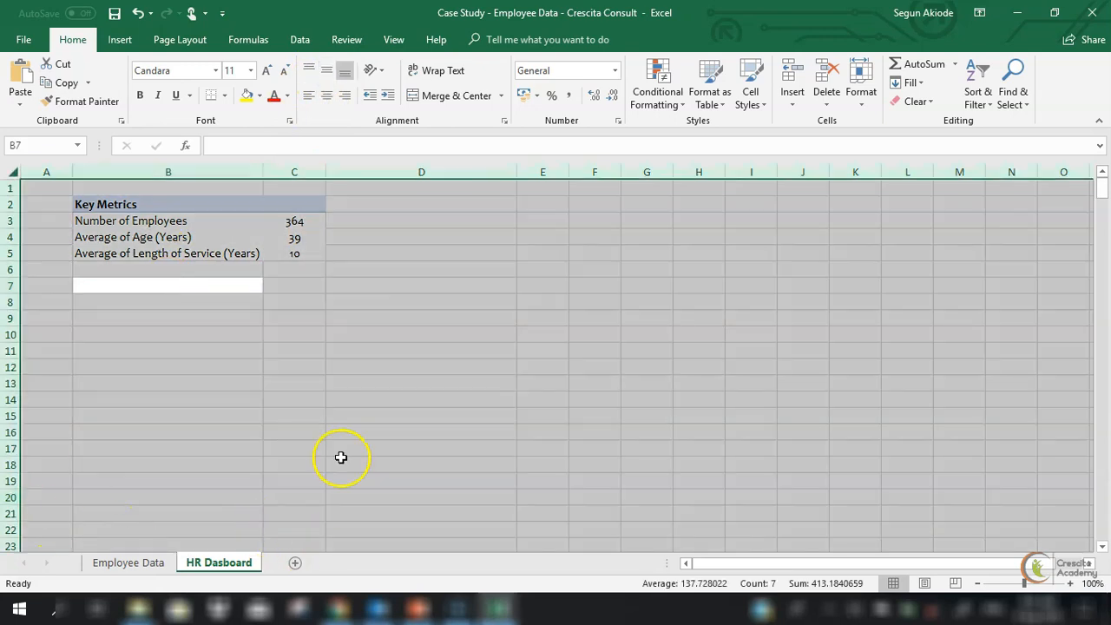
click(328, 73)
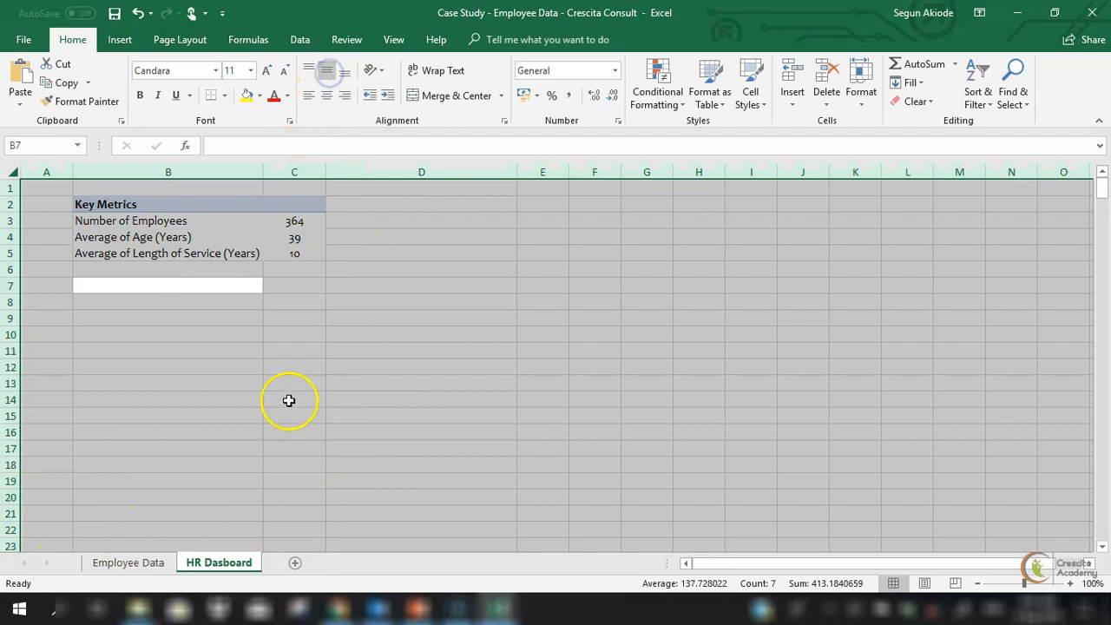
Widen column B slightly to give the metric labels more room.
click(244, 401)
drag(259, 166, 272, 166)
click(309, 301)
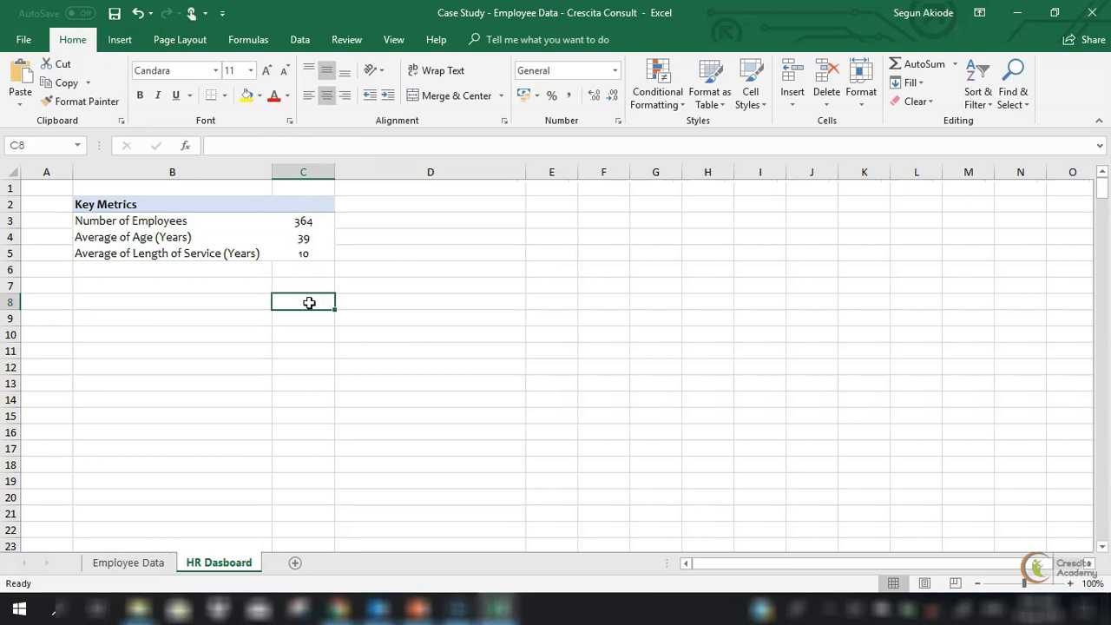
Following the layout of the finished dashboard workbook, insert a second PivotTable from HR_Data at cell B6 of the HR Dasboard sheet.
click(496, 605)
click(445, 572)
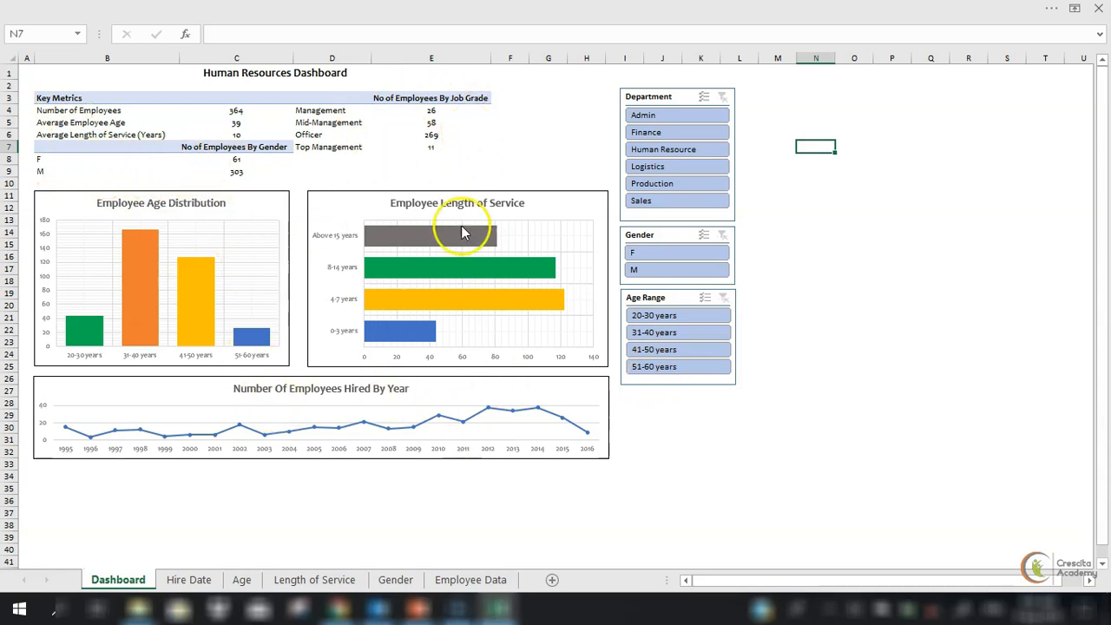
click(1052, 13)
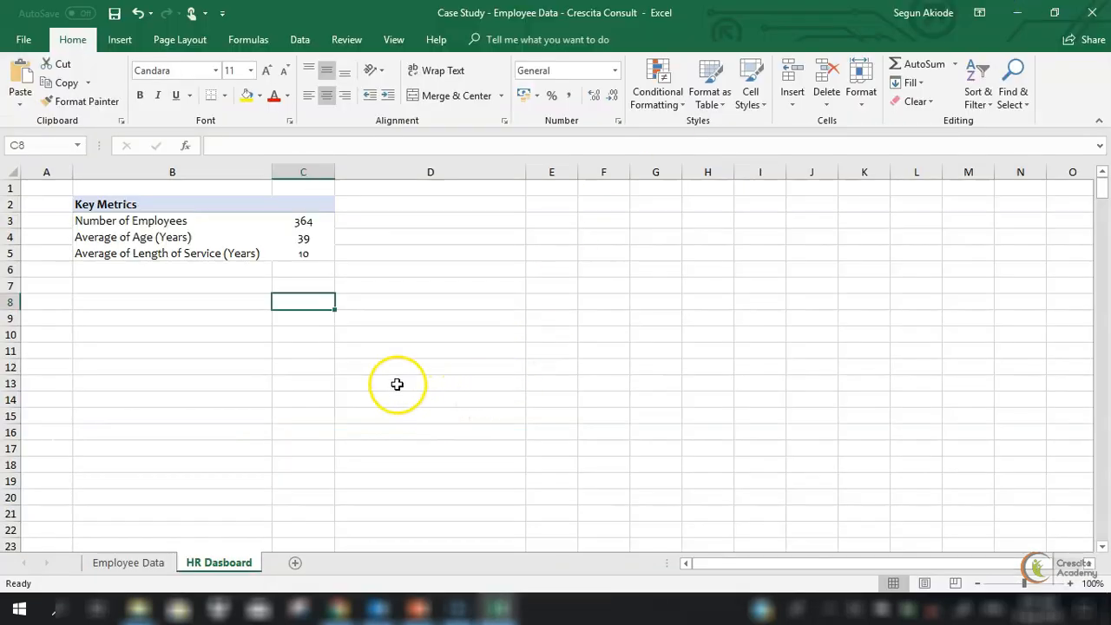
click(116, 271)
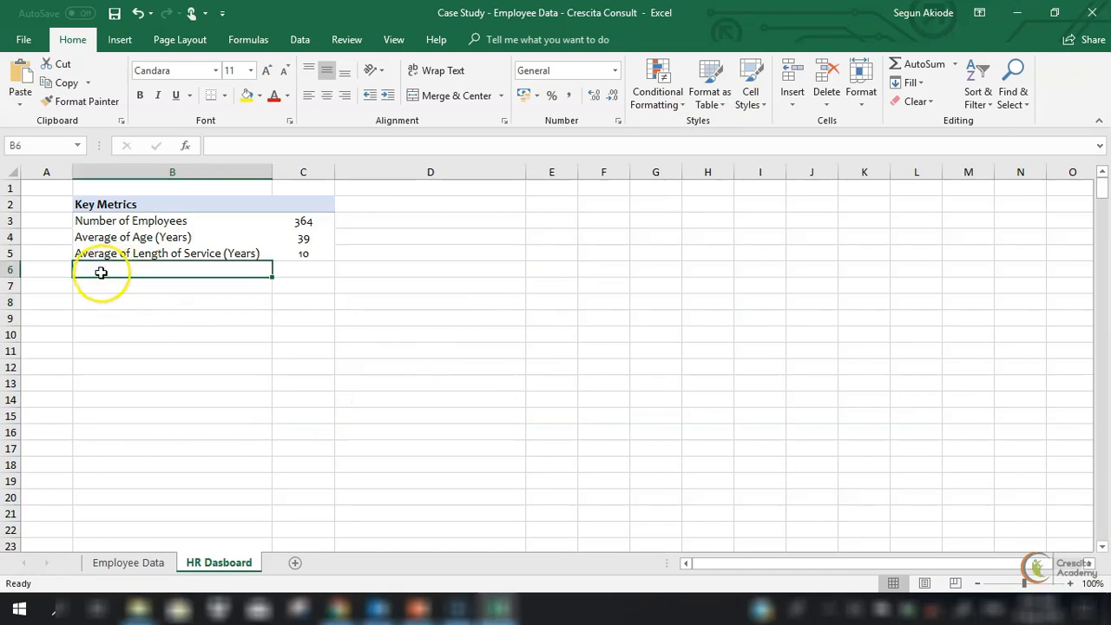
click(129, 564)
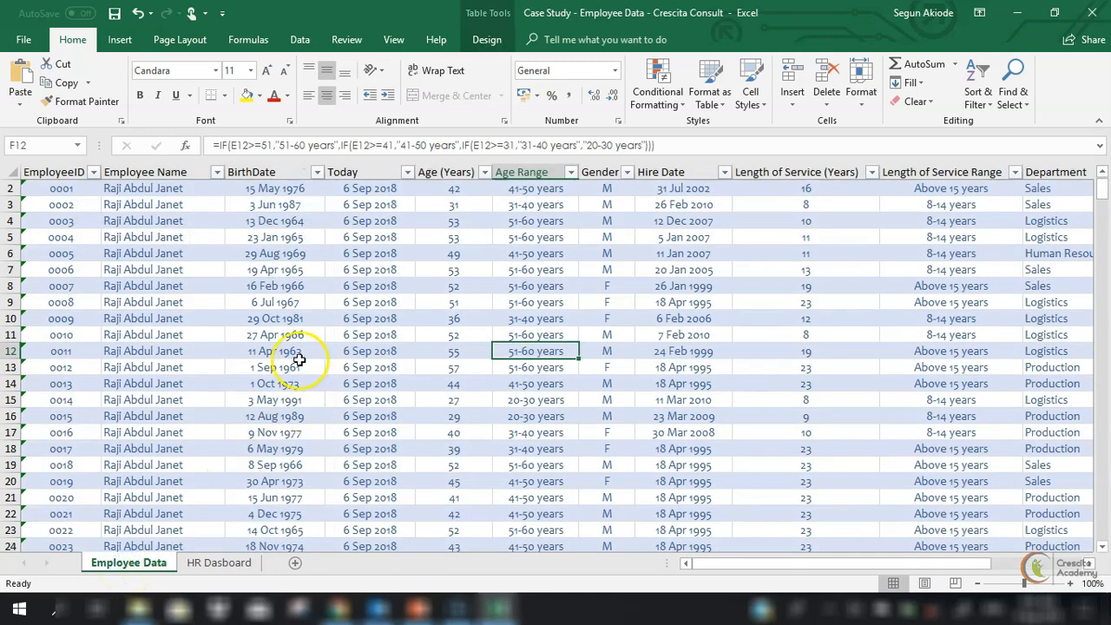
scroll(293, 355, up, 1)
click(120, 40)
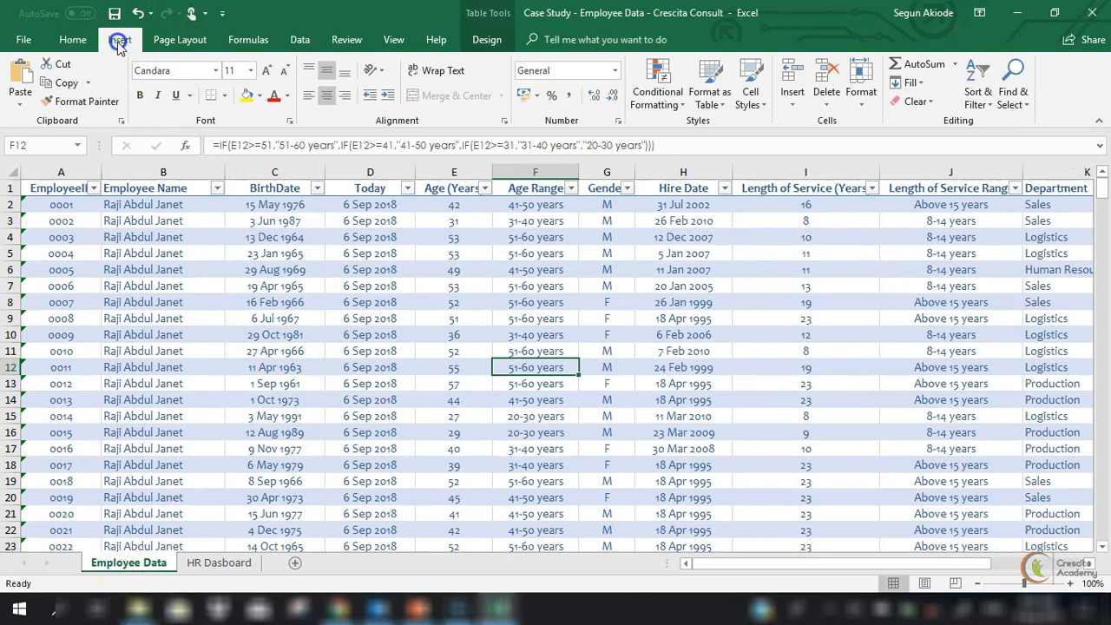
click(26, 83)
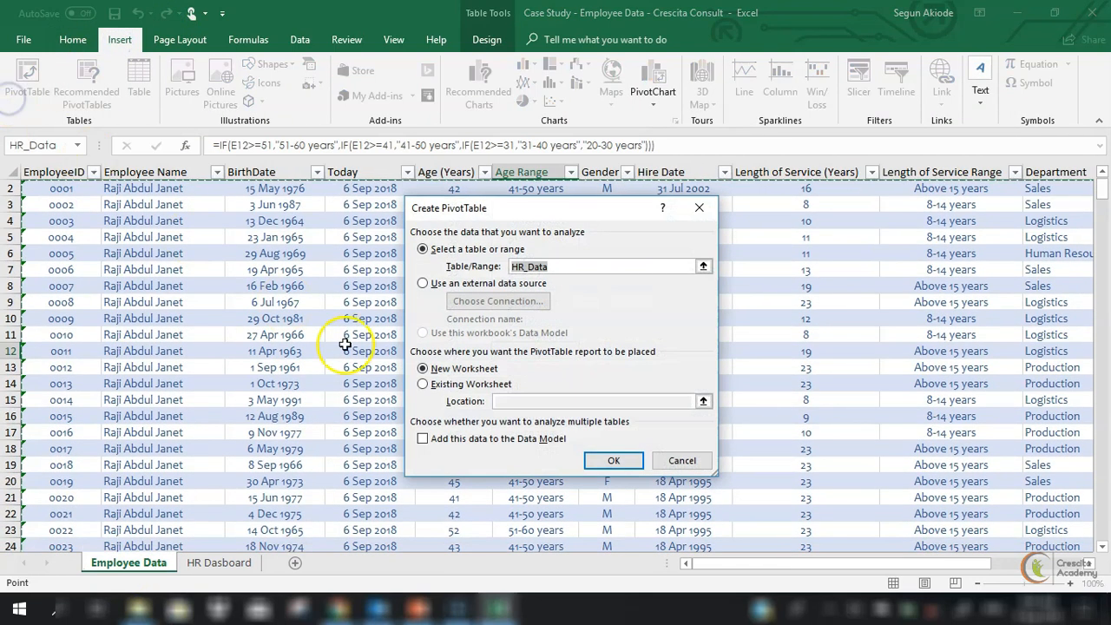
click(425, 387)
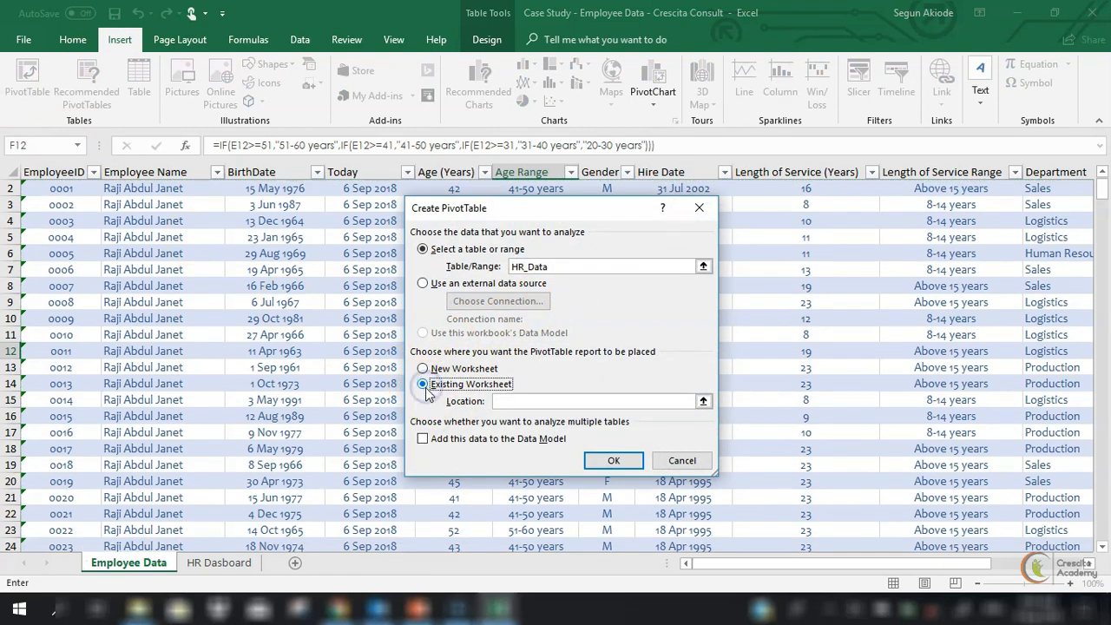
click(215, 564)
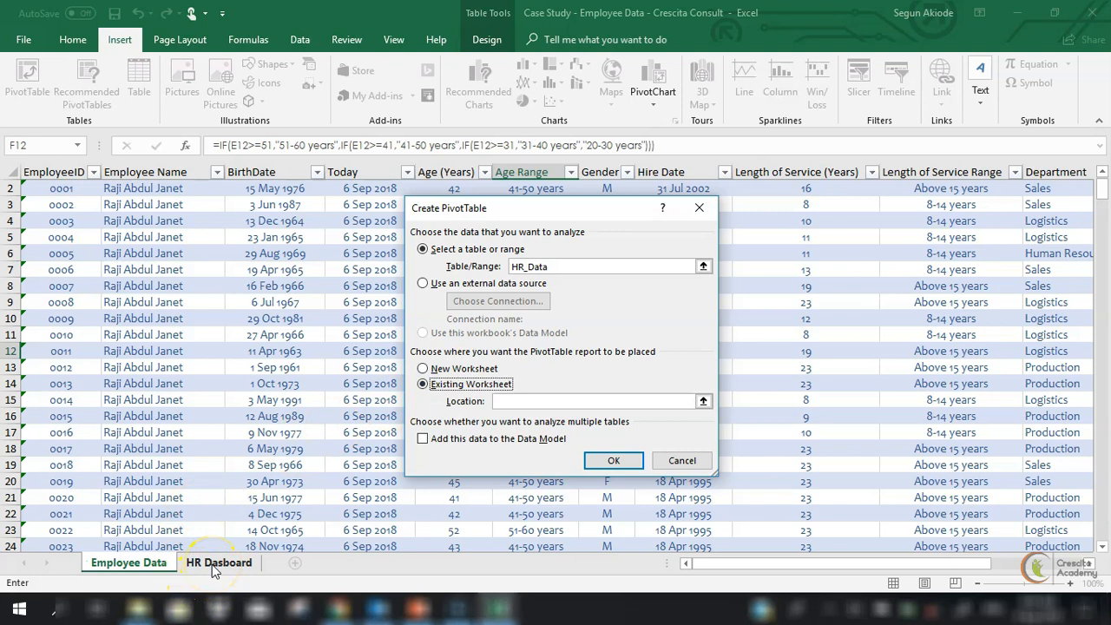
click(214, 564)
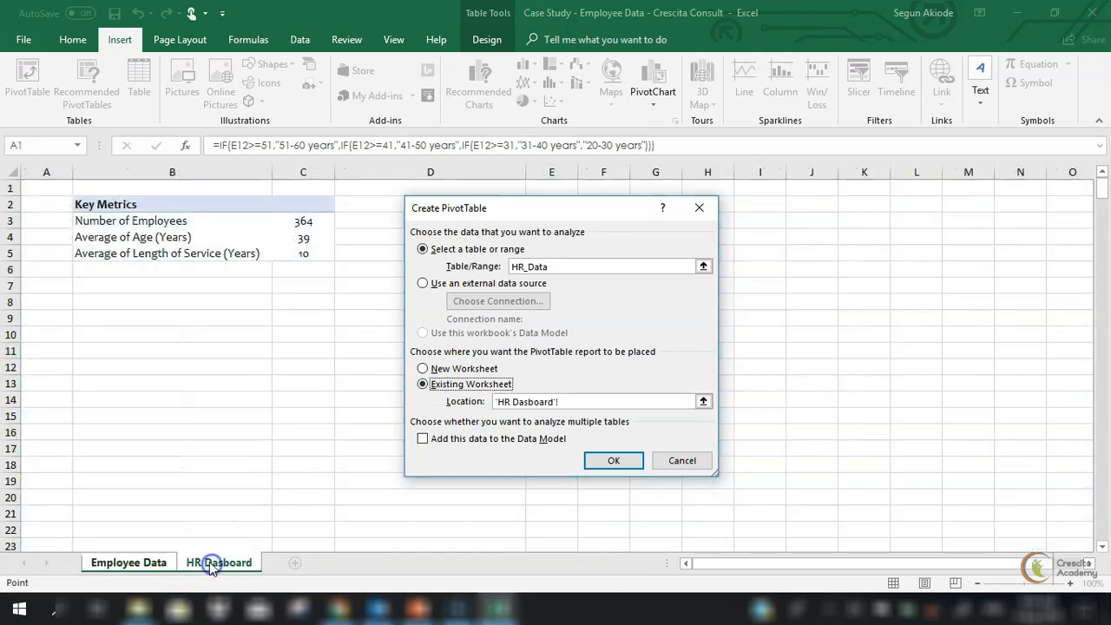
click(95, 270)
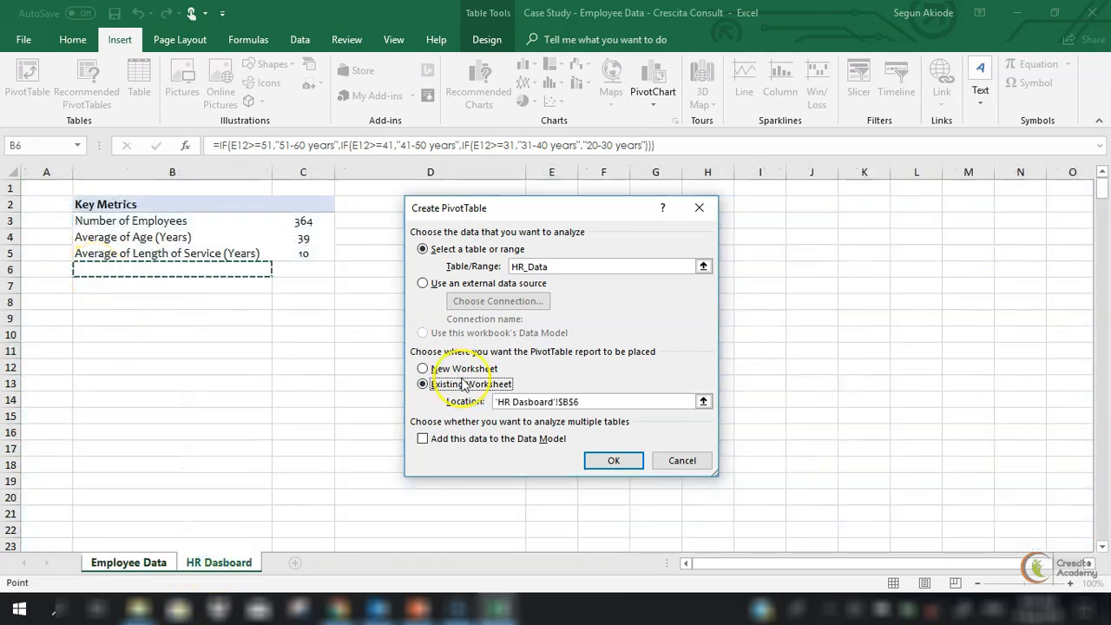
click(613, 460)
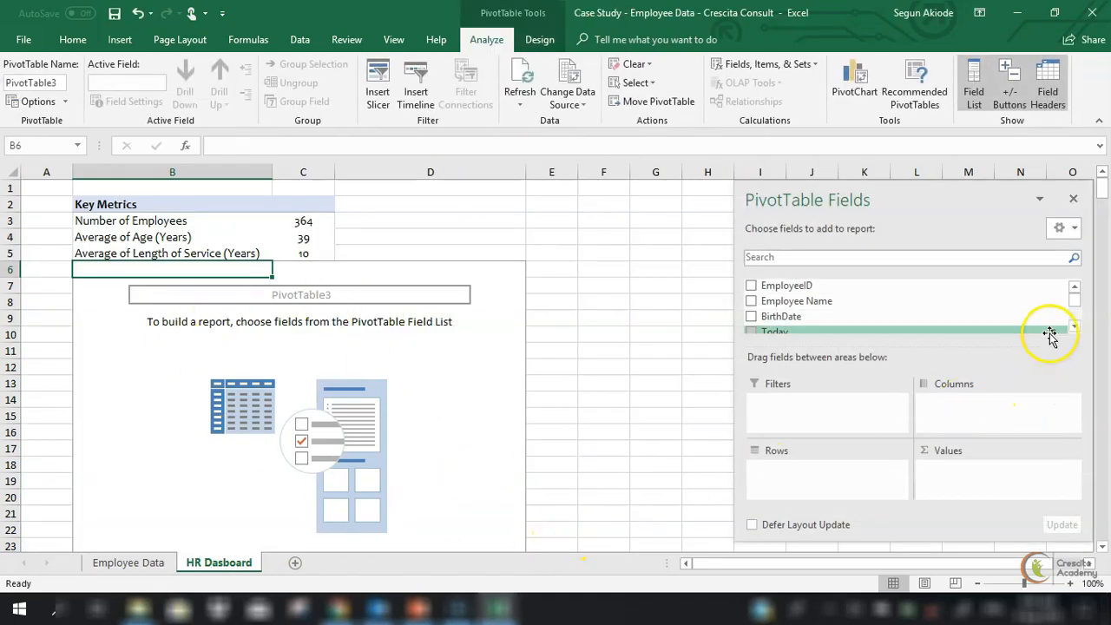
Add Gender to the new PivotTable's Rows and also to its Values as a count.
click(1074, 327)
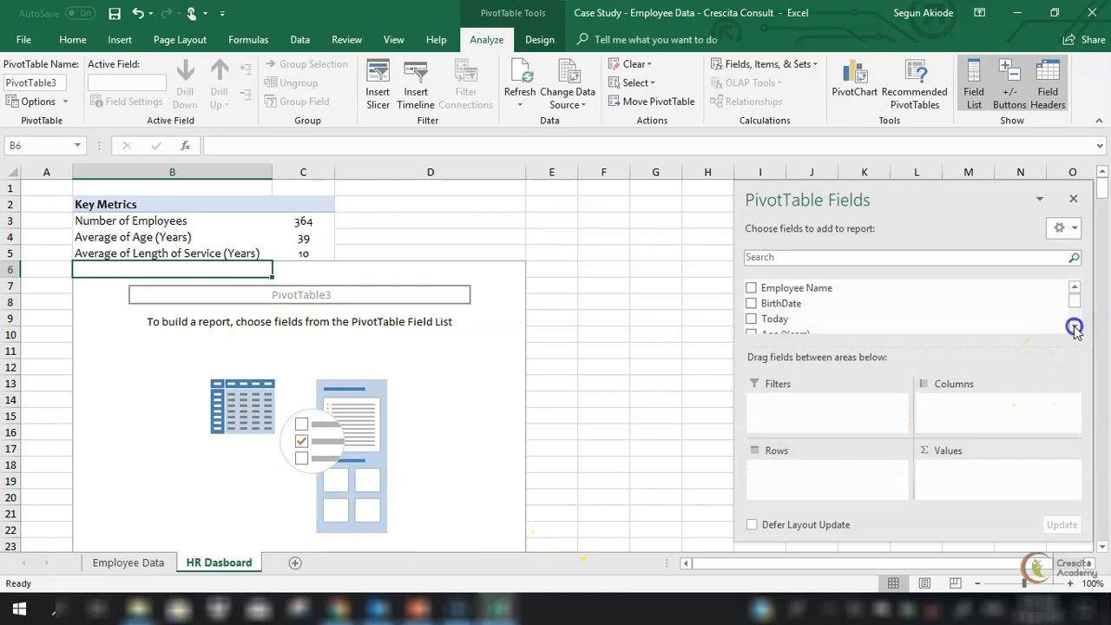
click(1074, 327)
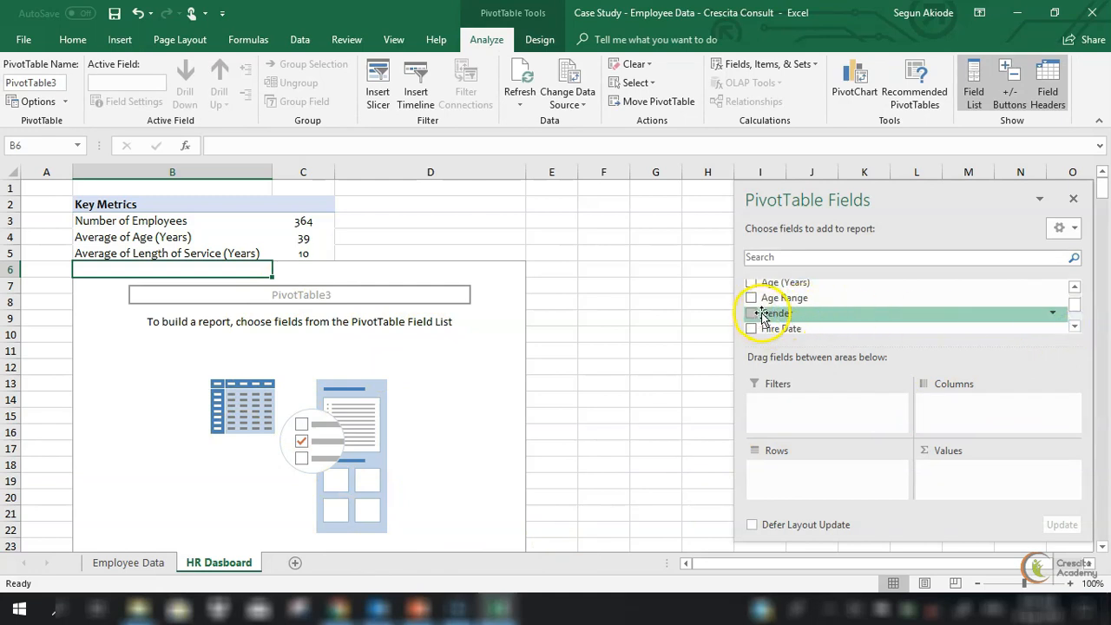
drag(761, 315, 791, 479)
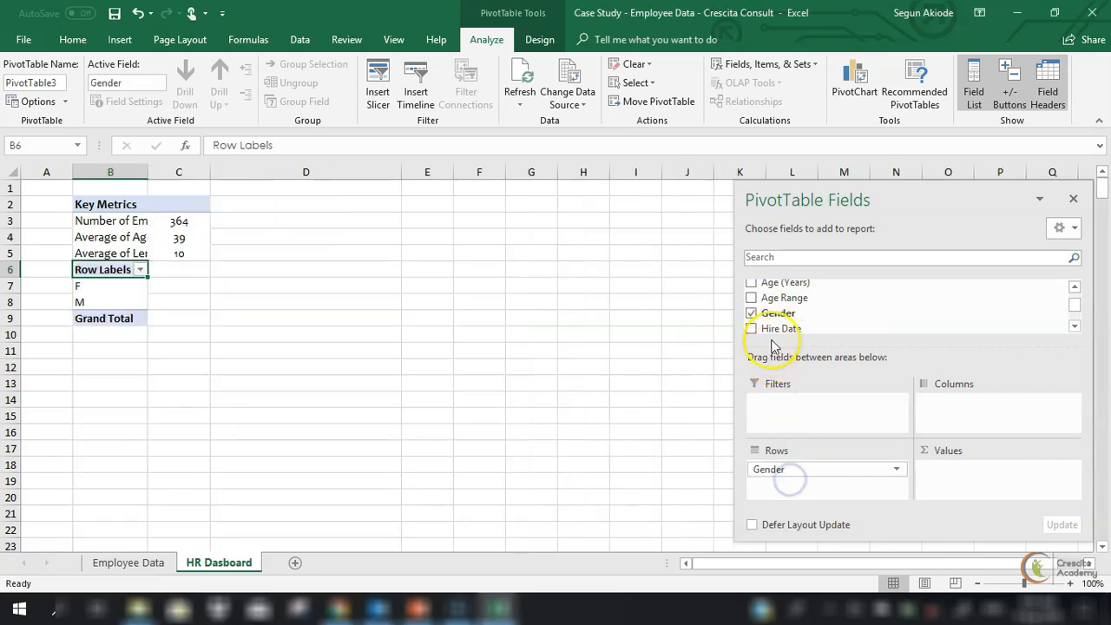
drag(776, 315, 954, 476)
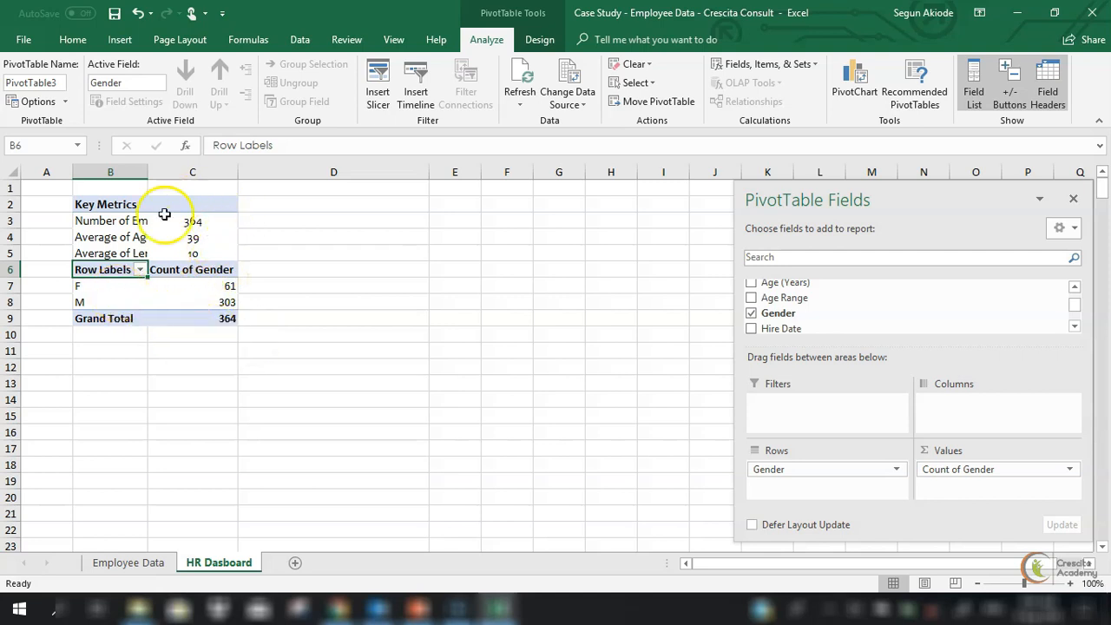
Turn off column-width autofit on update for the gender PivotTable and fit column B to its contents.
click(38, 106)
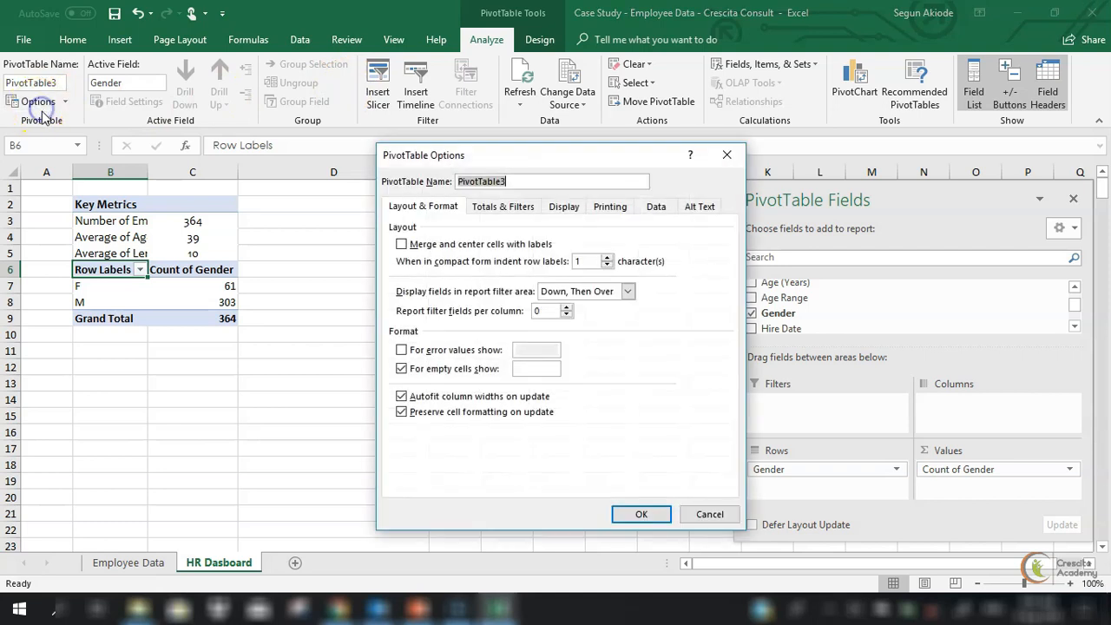
click(402, 396)
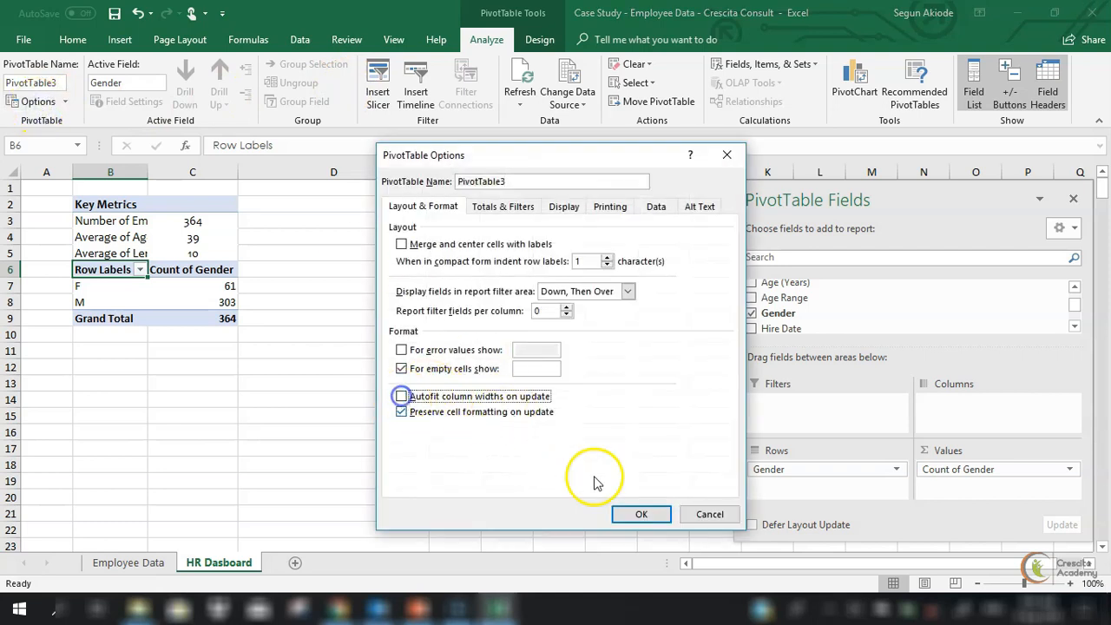
click(641, 514)
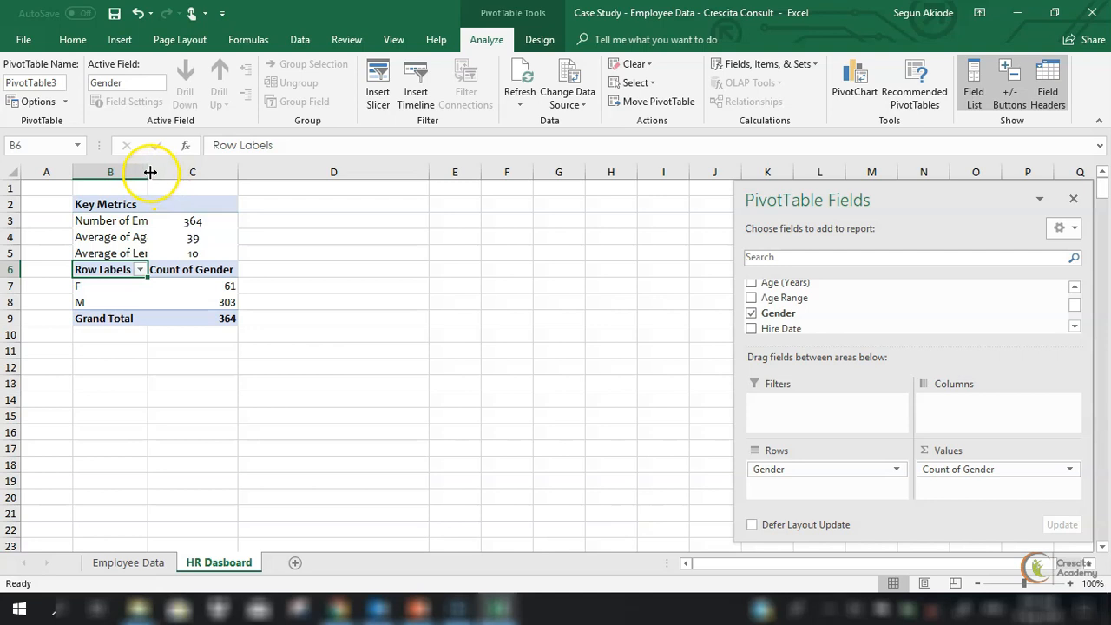
double_click(148, 172)
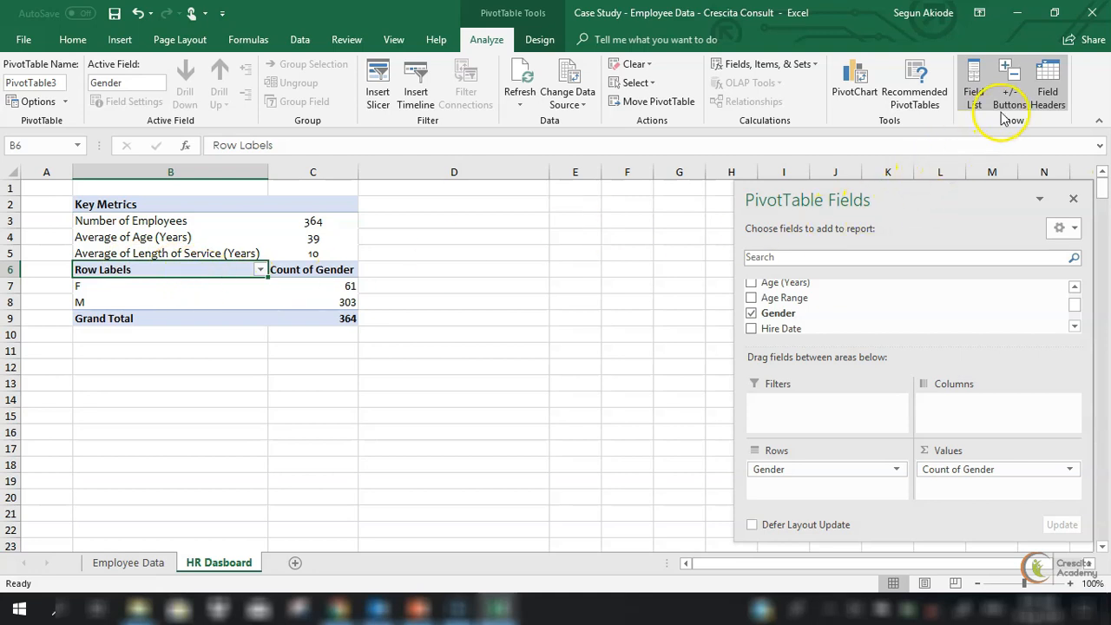
Hide the gender PivotTable's field headers and turn its grand totals off for rows and columns.
click(1046, 91)
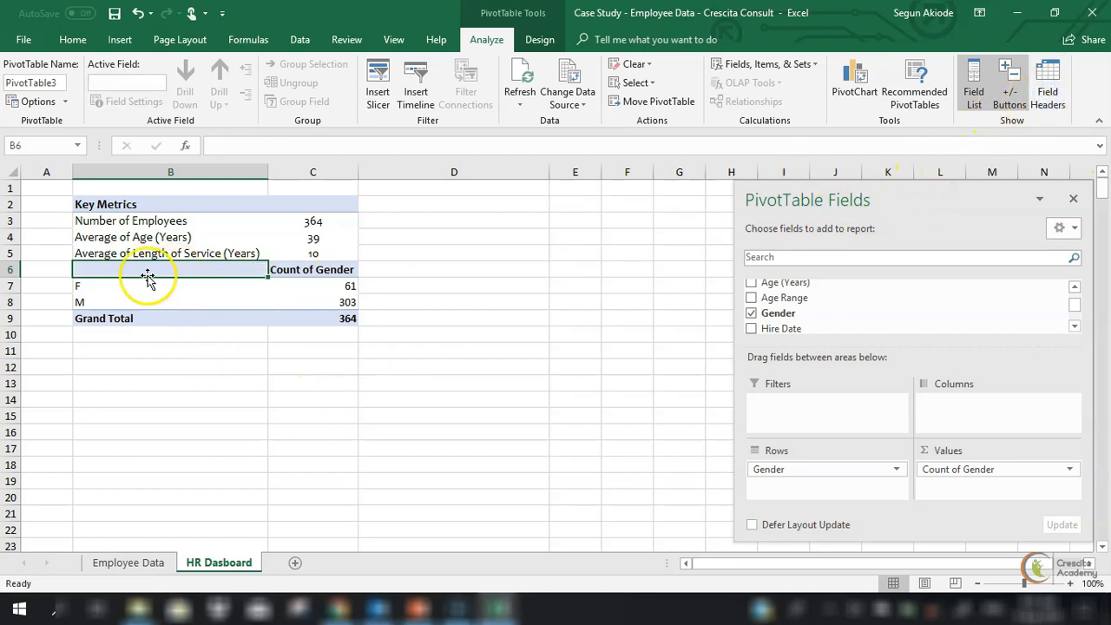
click(160, 316)
click(160, 317)
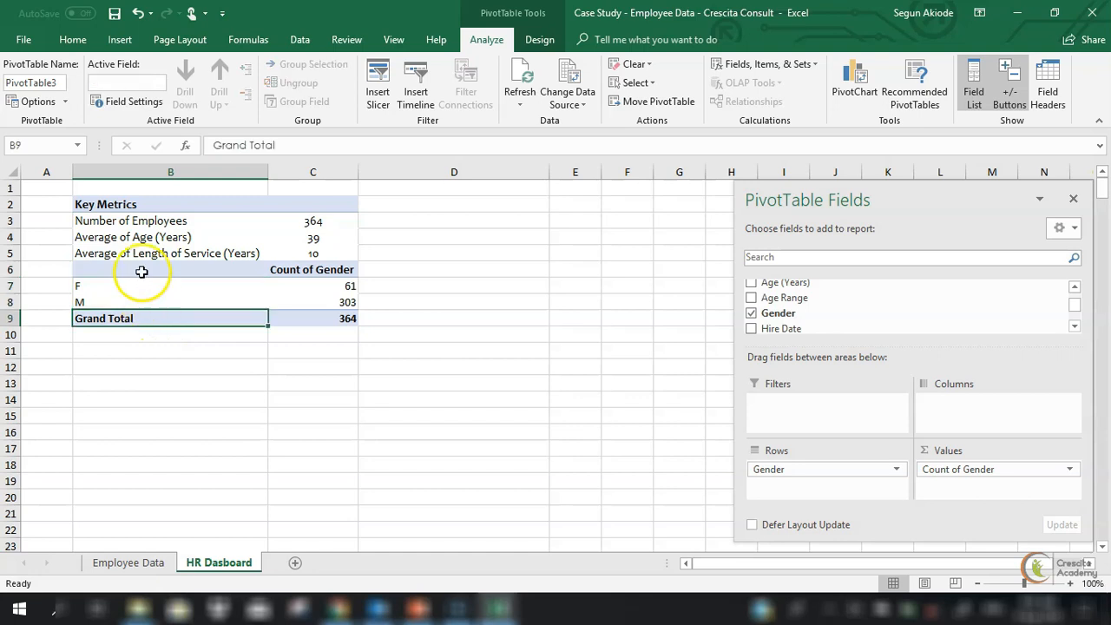
click(537, 42)
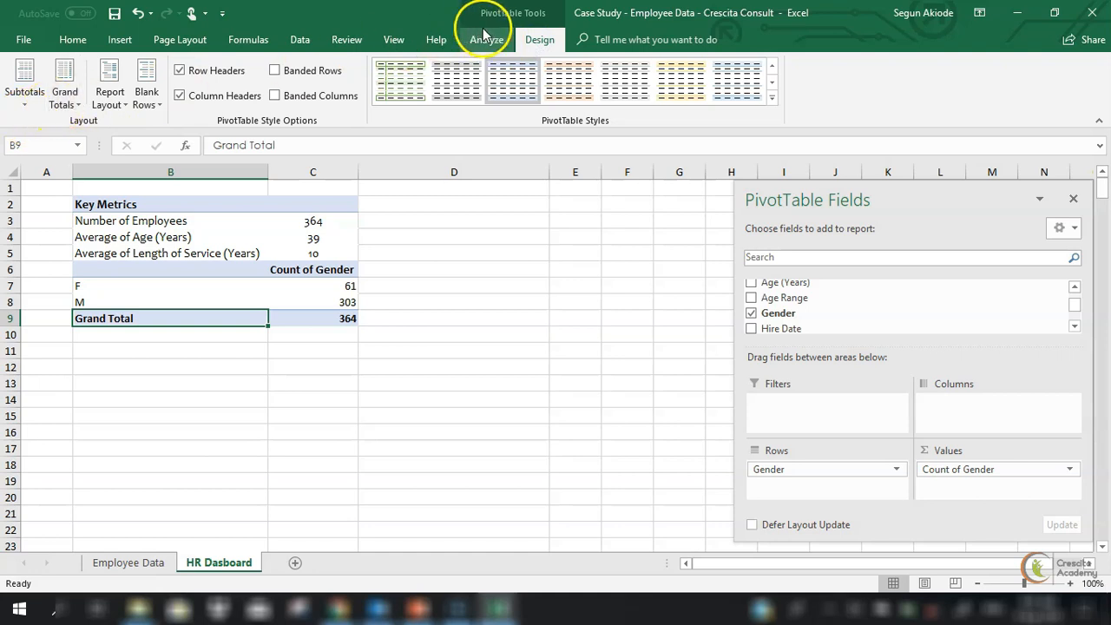
click(76, 106)
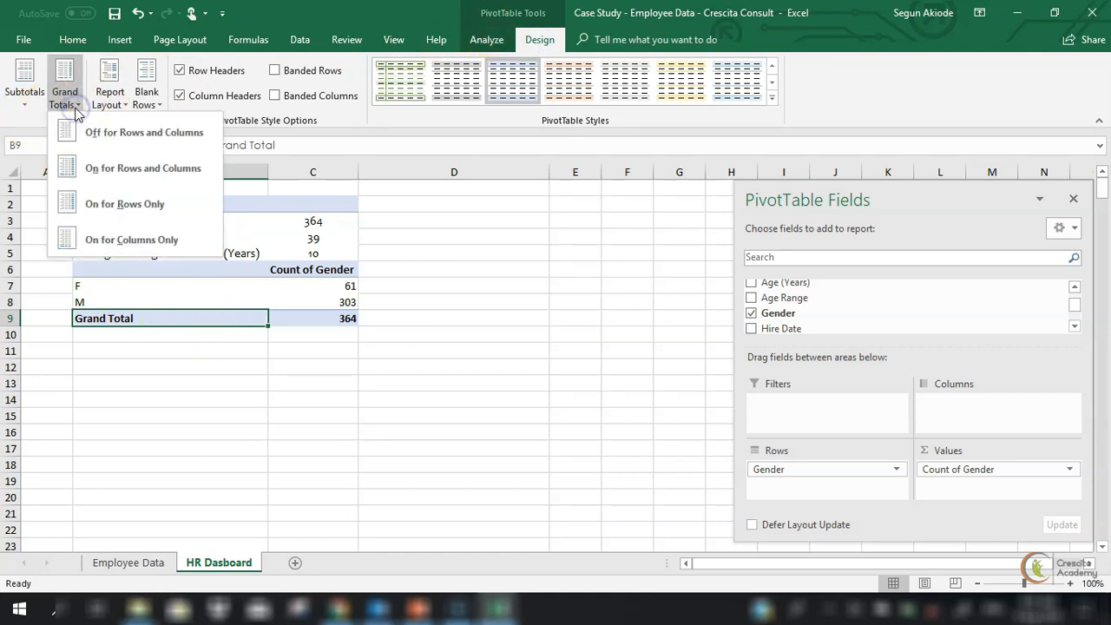
click(94, 135)
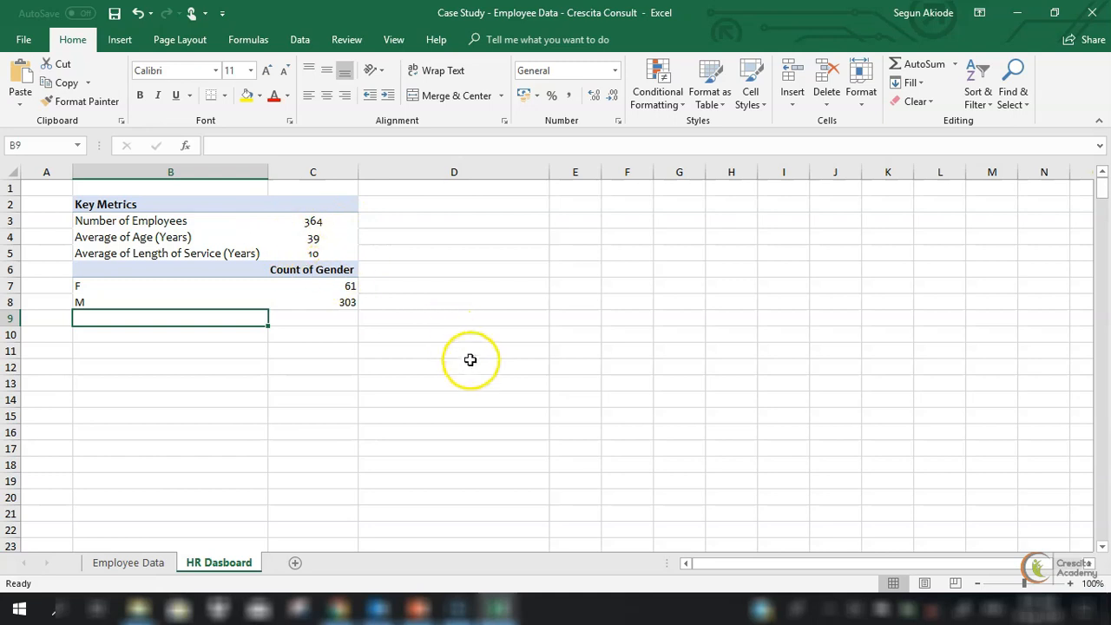
Set the font of the entire HR Dasboard sheet to Candara and center column C horizontally.
key(ctrl+a)
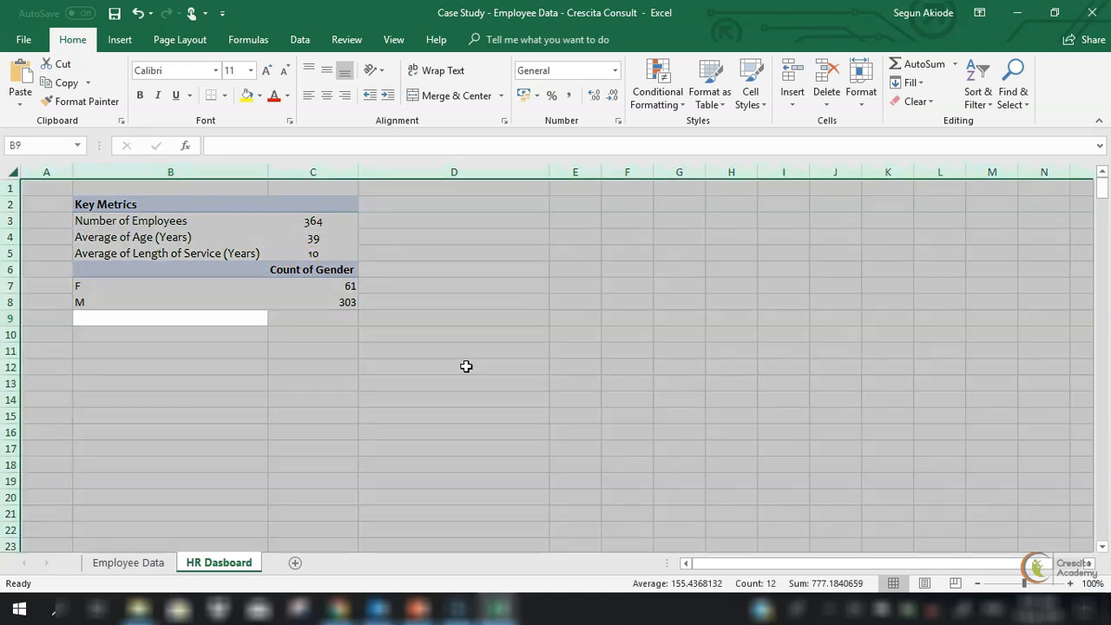
click(215, 70)
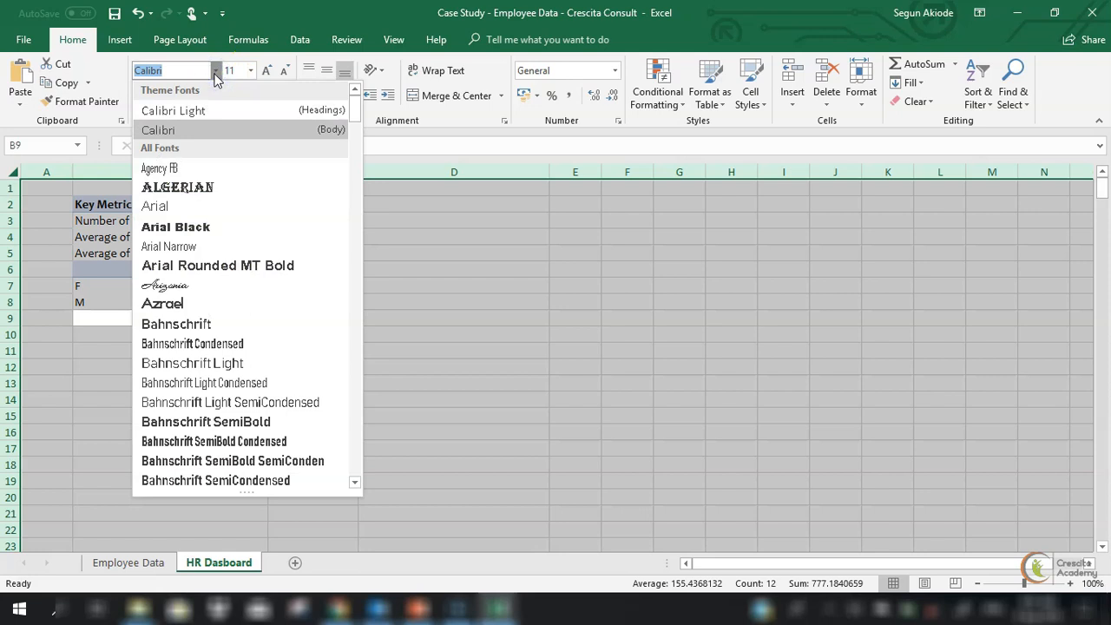
key(Up)
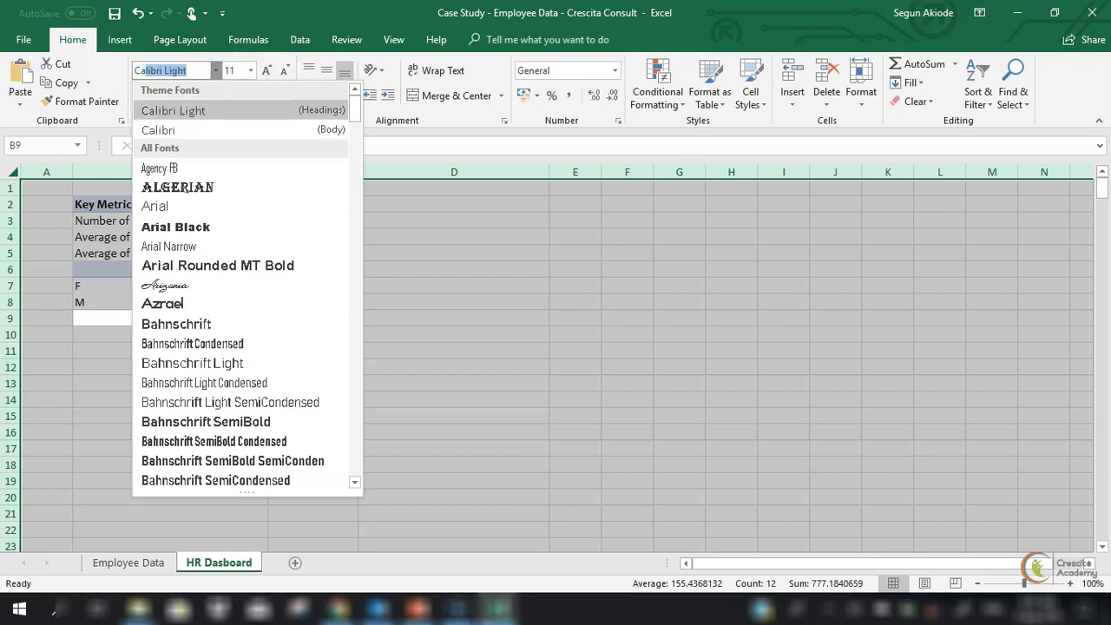
text(Candara)
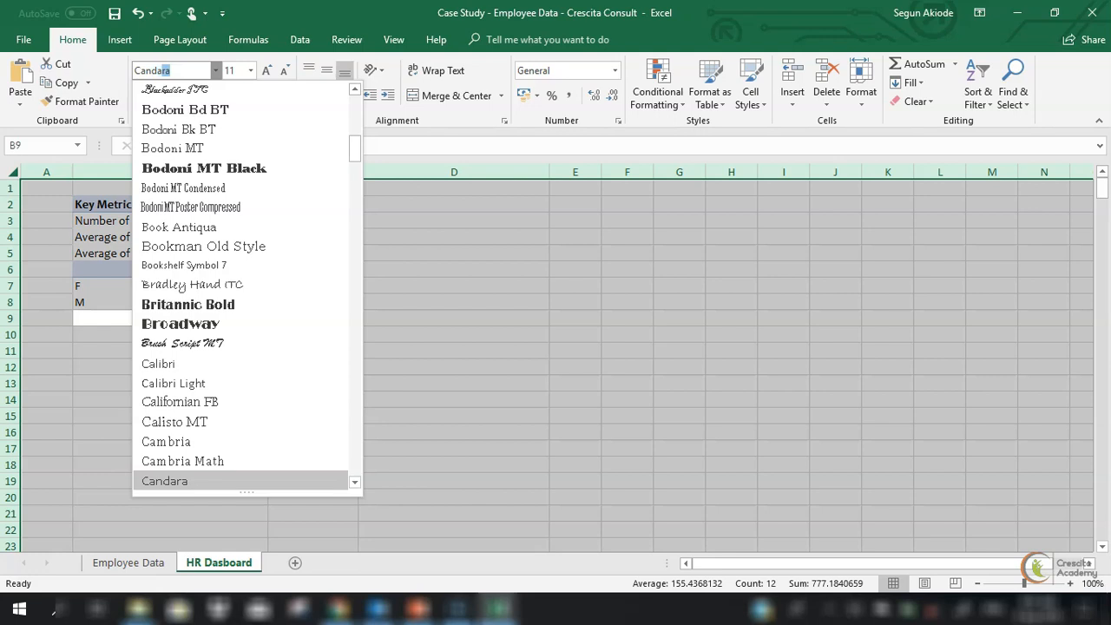
key(Return)
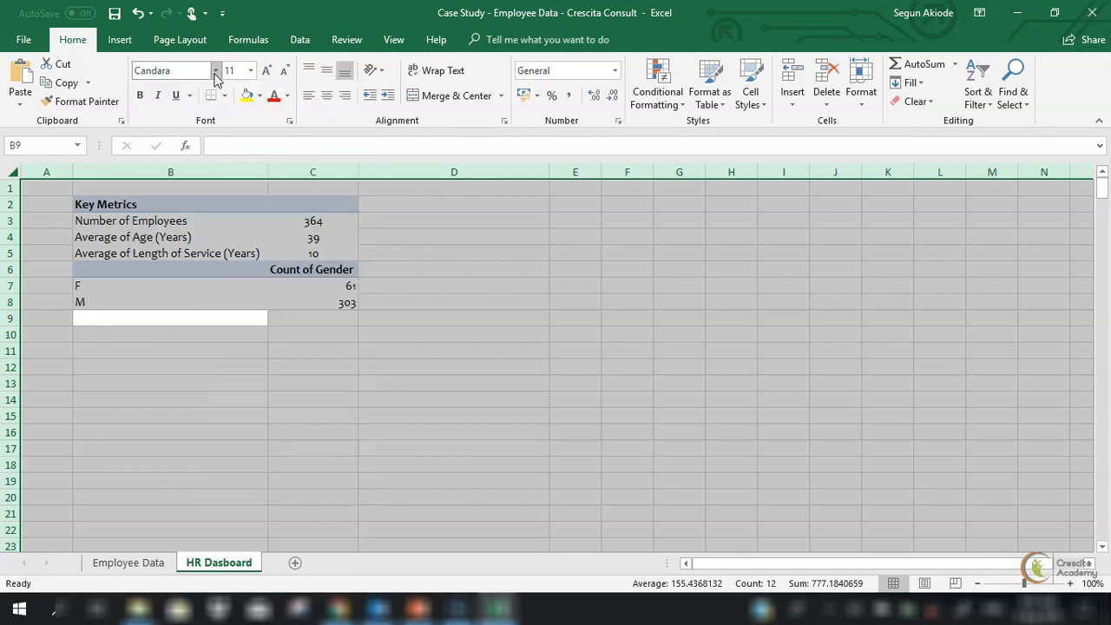
click(301, 396)
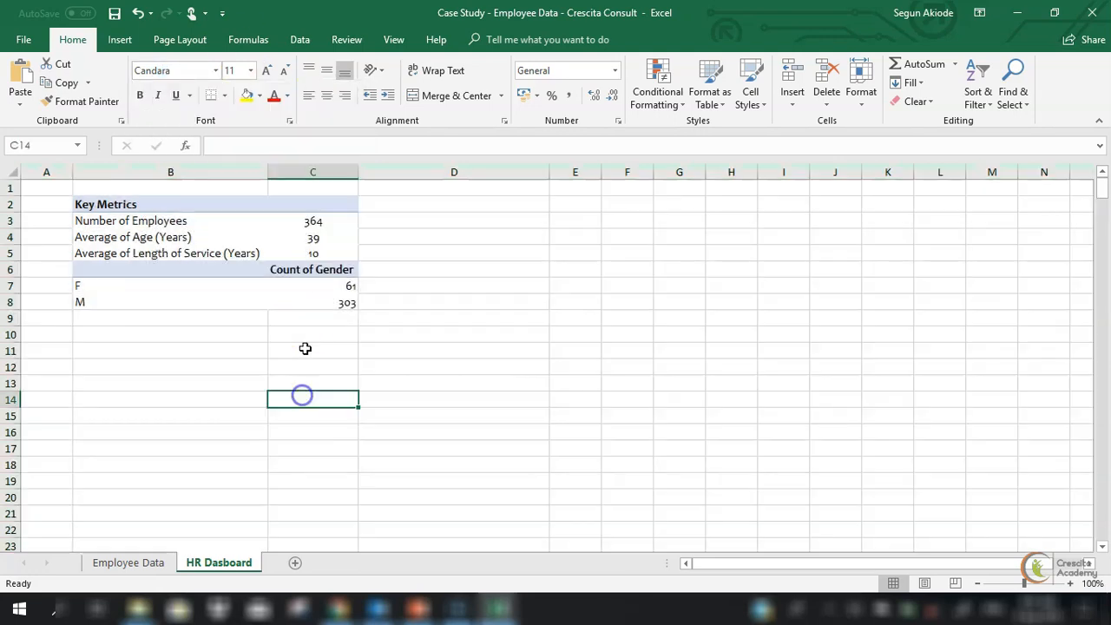
click(313, 170)
click(326, 96)
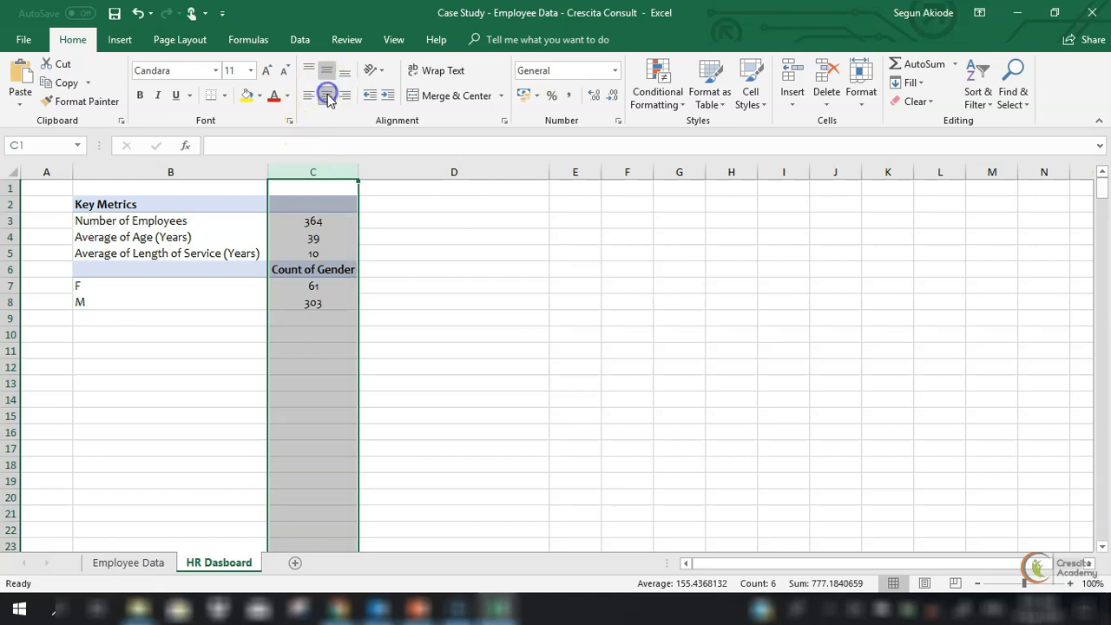
click(305, 270)
double_click(305, 270)
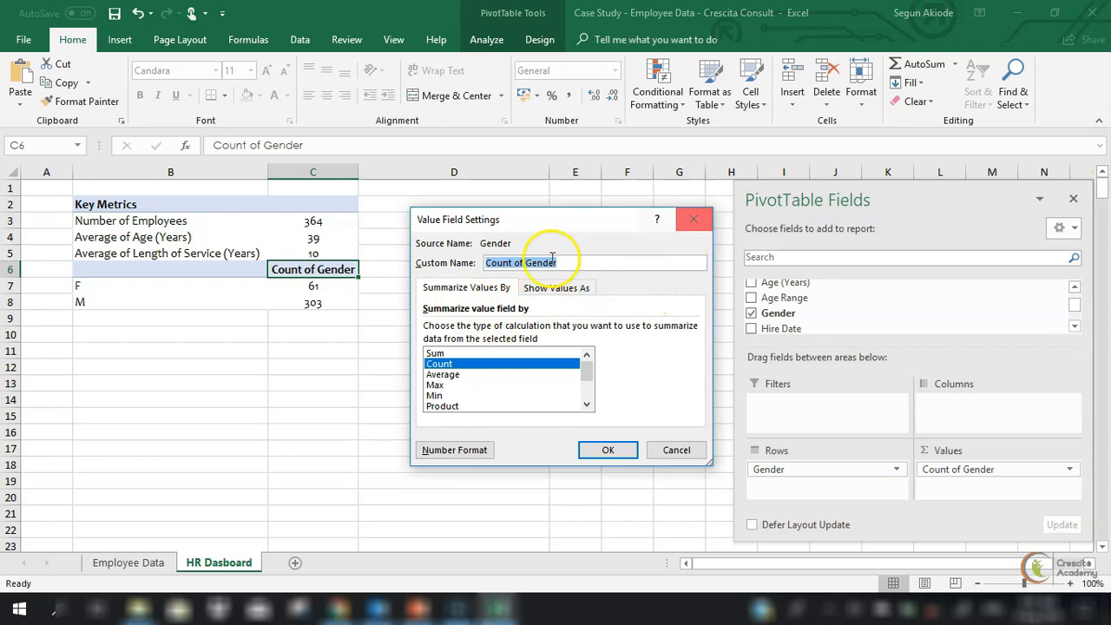
click(694, 220)
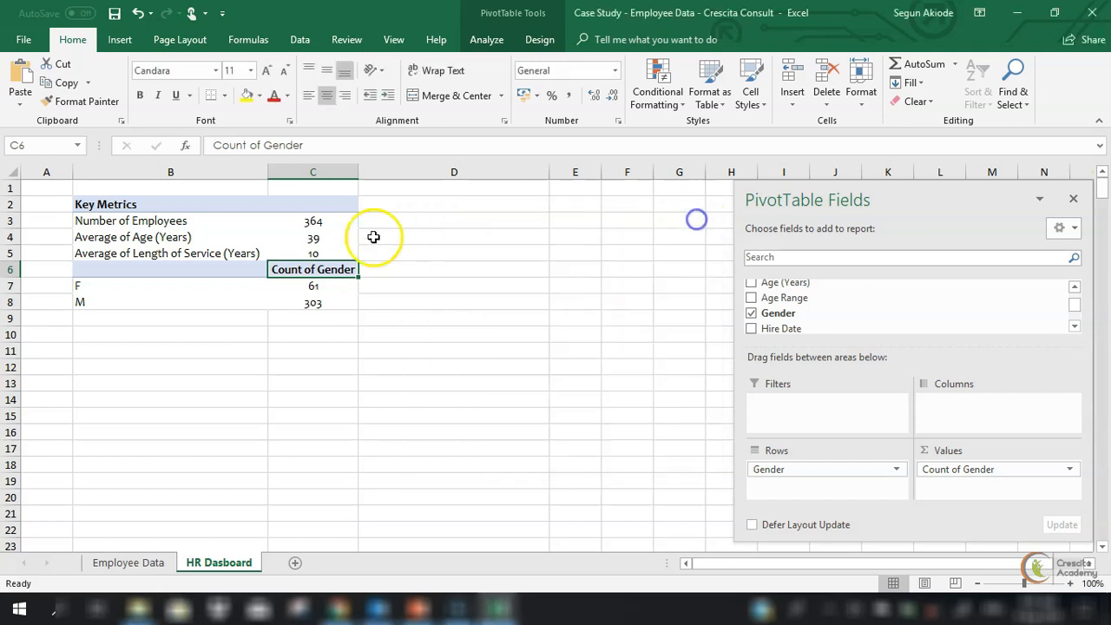
double_click(305, 270)
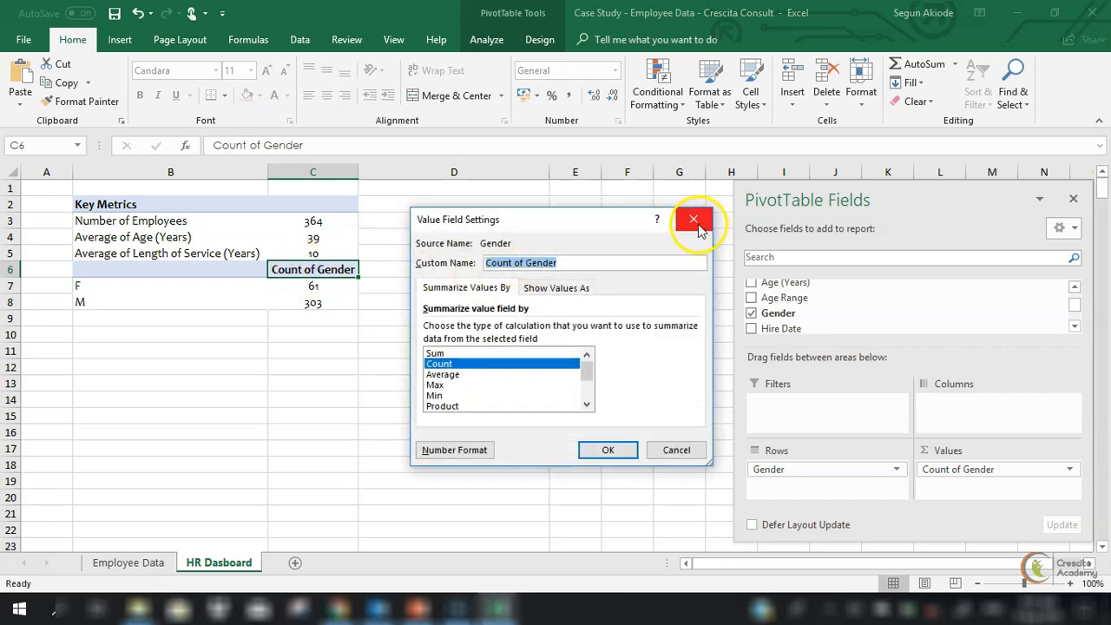
click(696, 222)
Rename the gender count header in C6 to "Number of Employees by Gender" and fit column C to its contents.
click(250, 145)
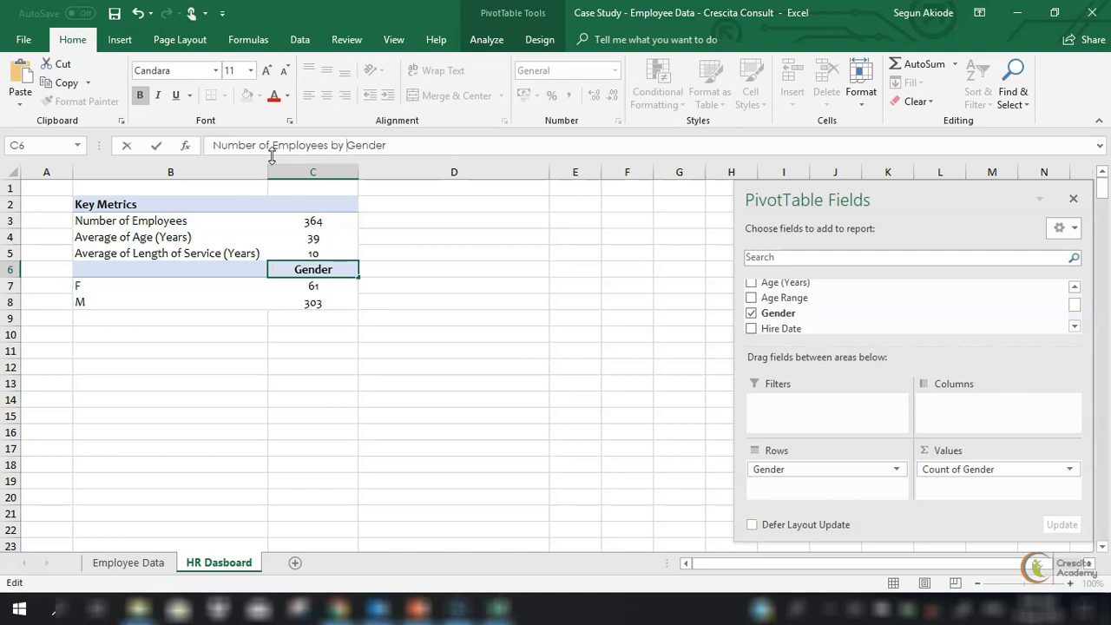
key(Return)
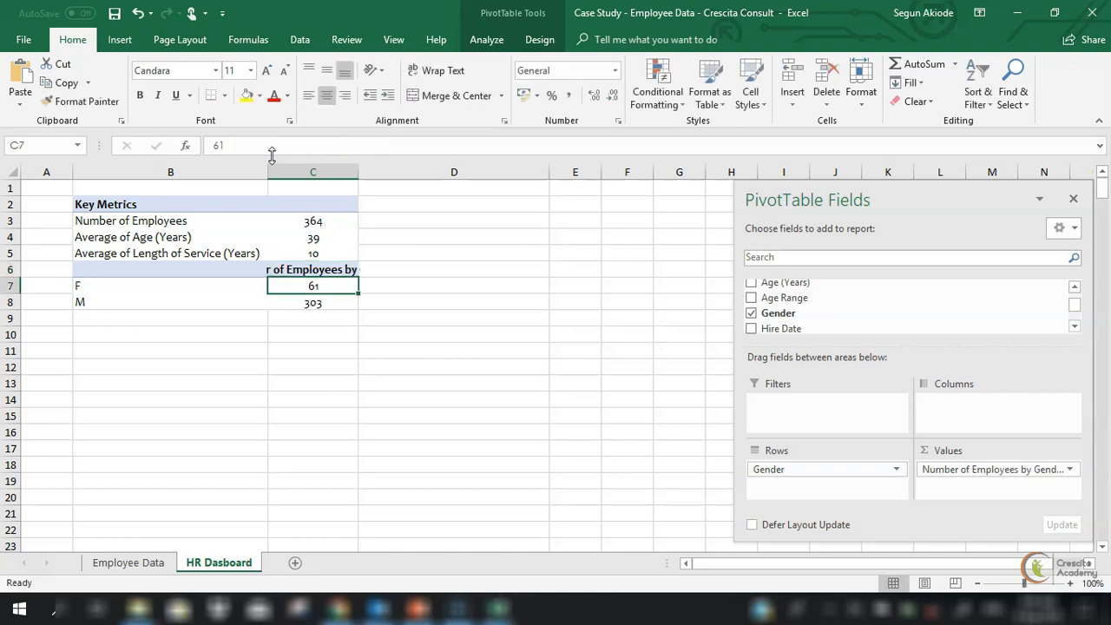
double_click(356, 172)
click(404, 332)
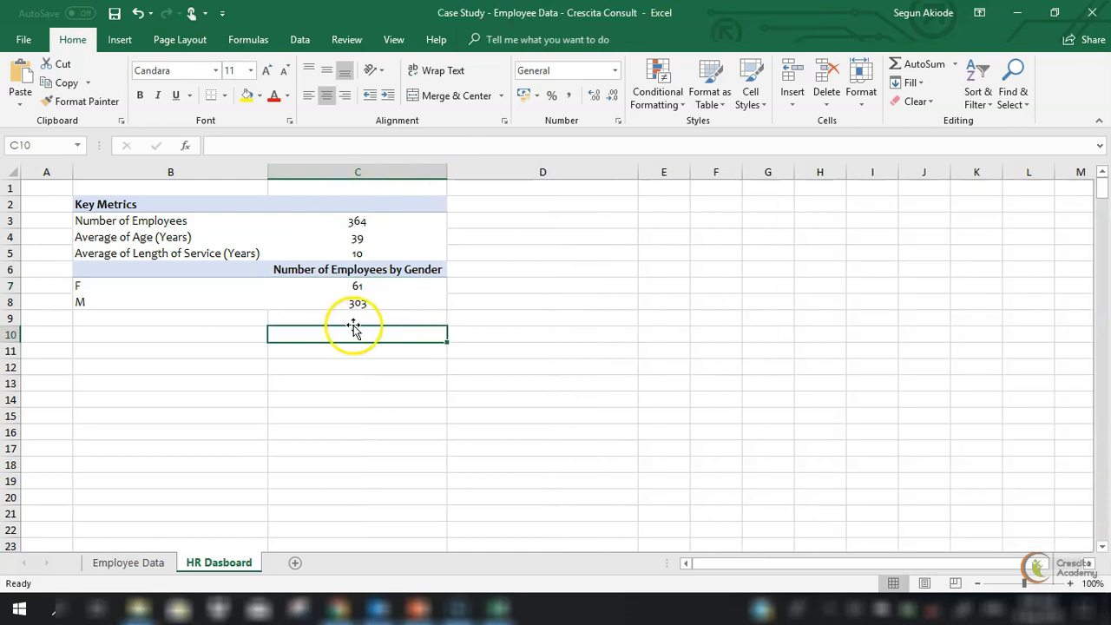
Center the F and M row labels in cells B7:B8 horizontally.
drag(164, 287, 164, 300)
click(330, 95)
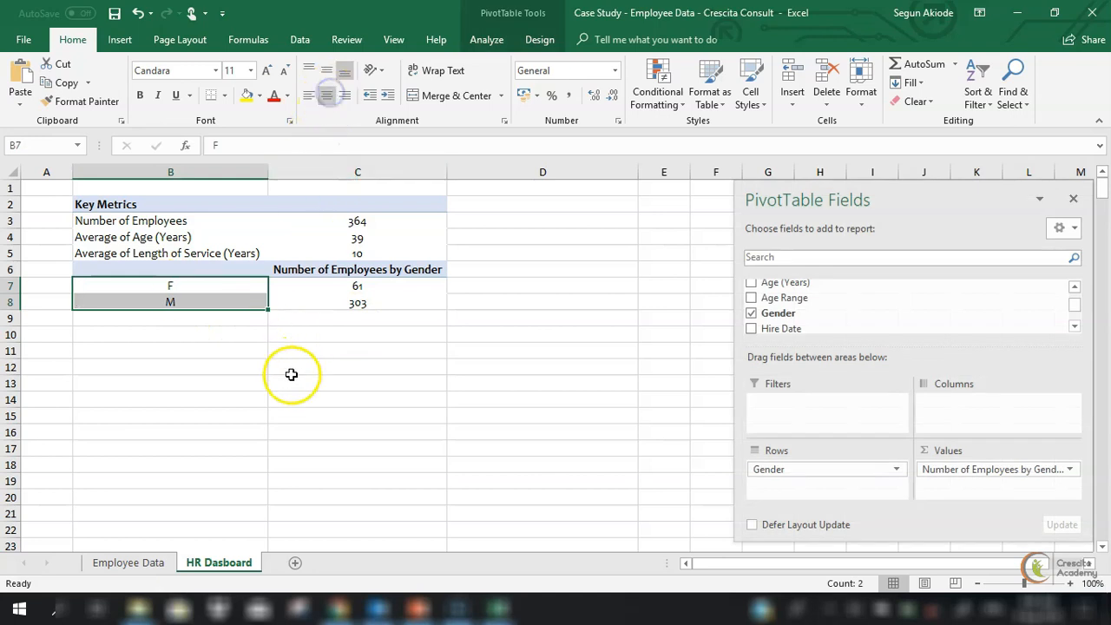
click(290, 382)
click(231, 349)
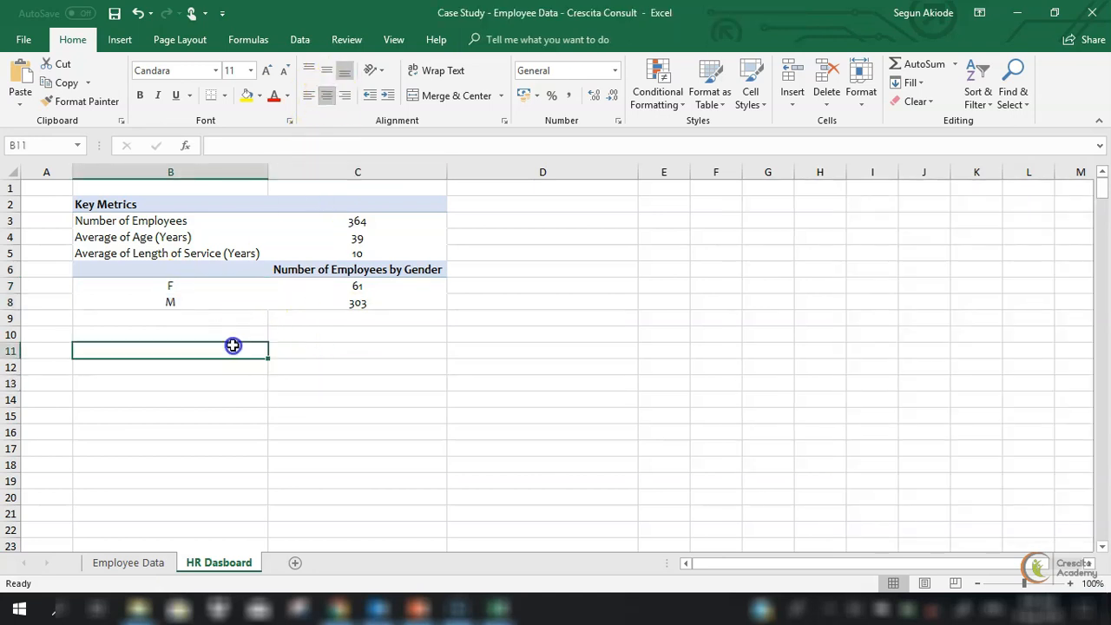
Name the PivotTable holding the employee count and the age and service averages "Key Metrics".
drag(243, 285, 240, 299)
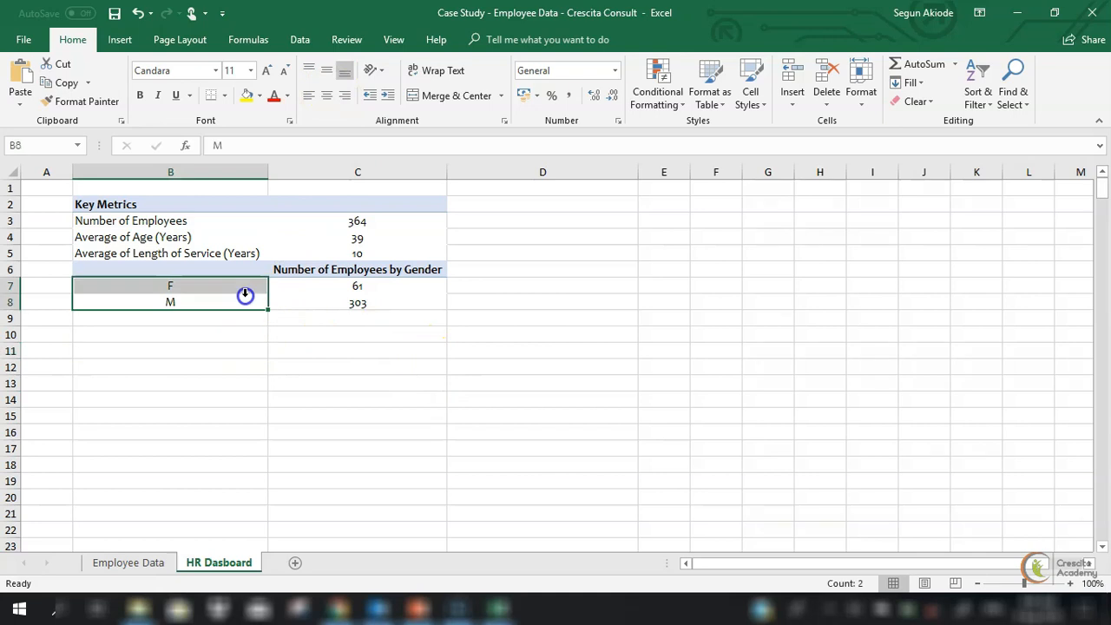
click(231, 303)
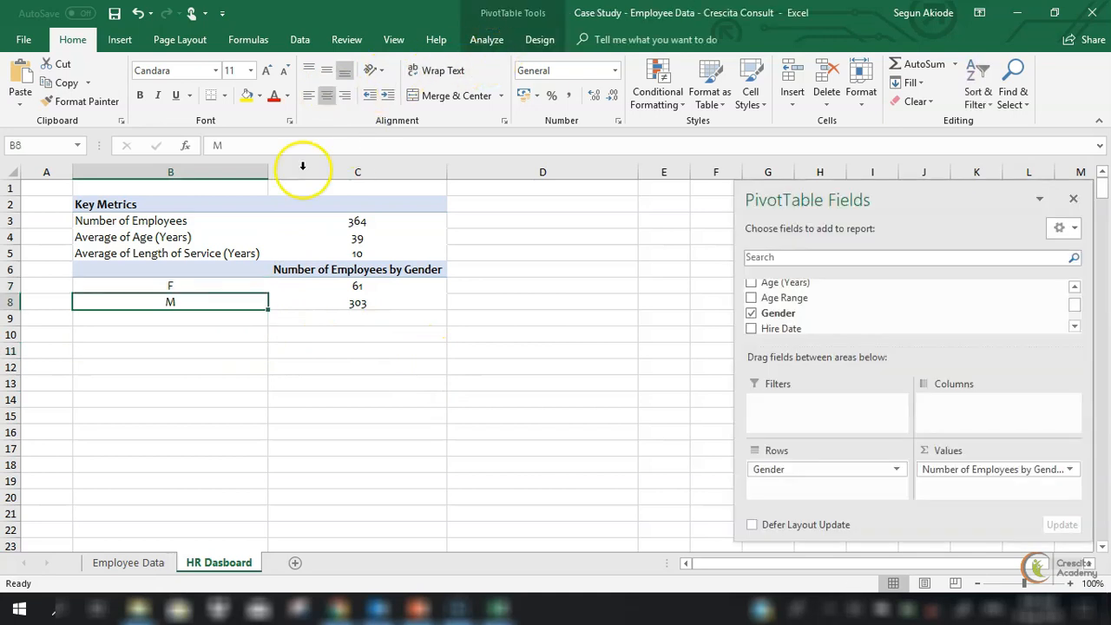
click(538, 41)
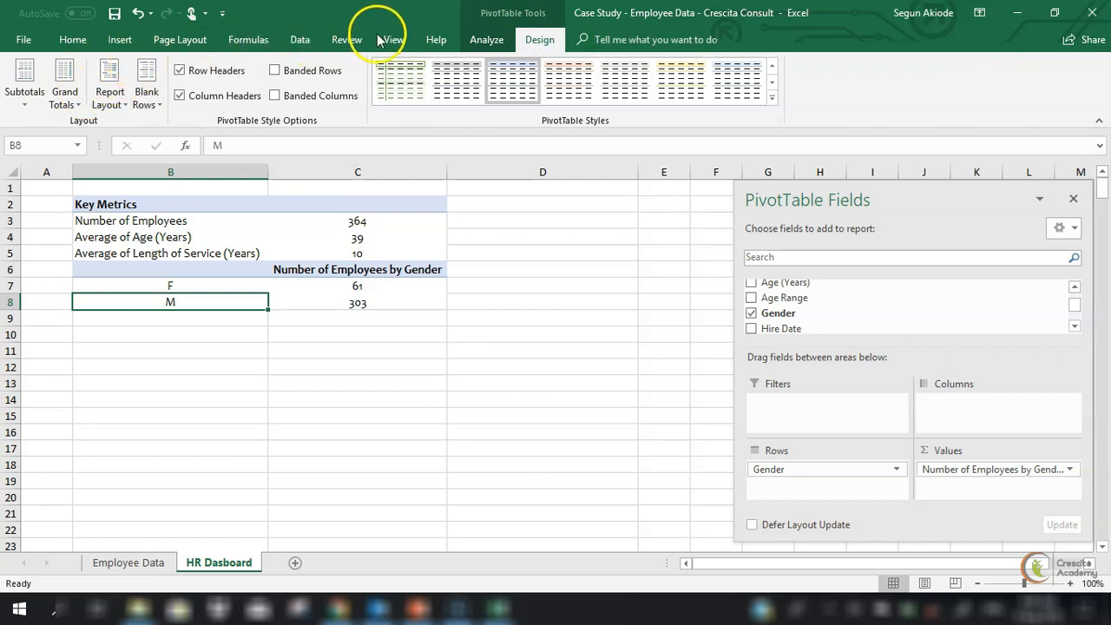
click(486, 39)
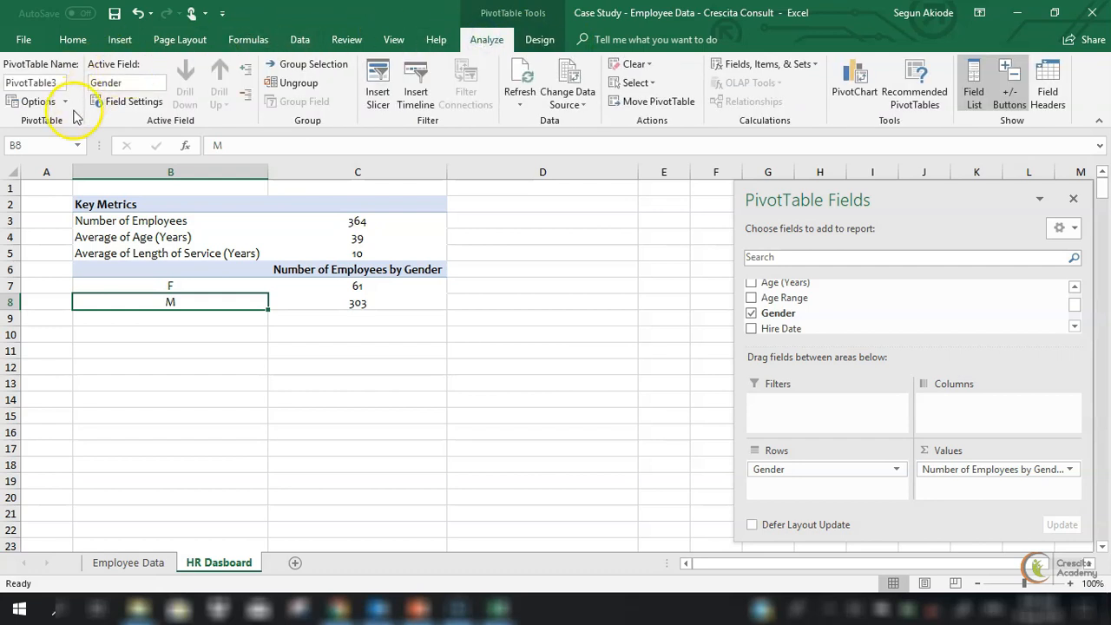
click(159, 226)
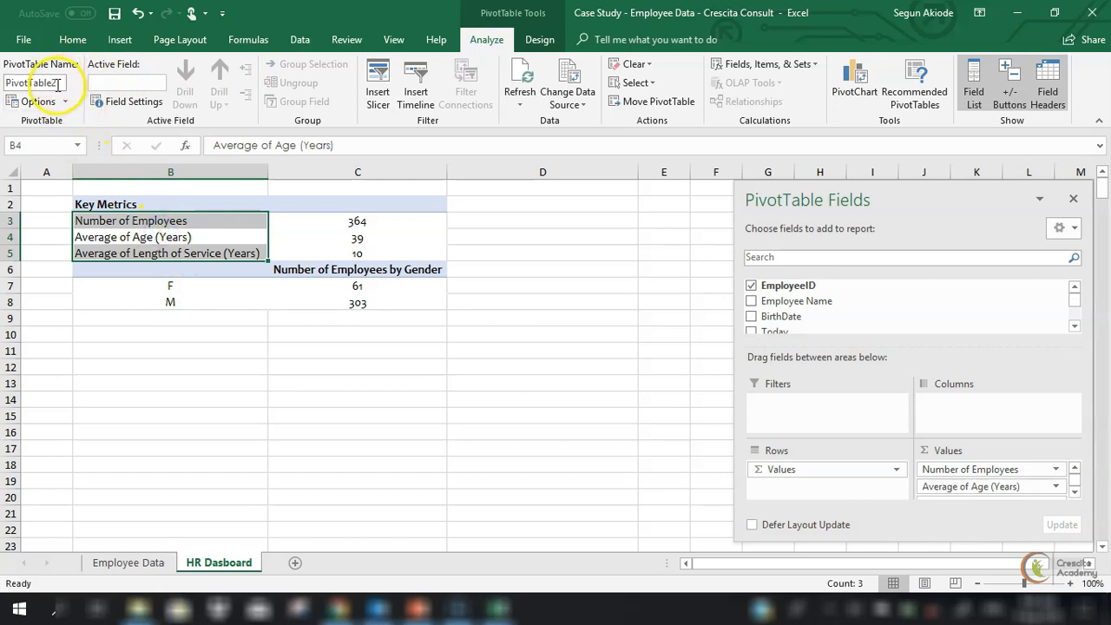
click(95, 222)
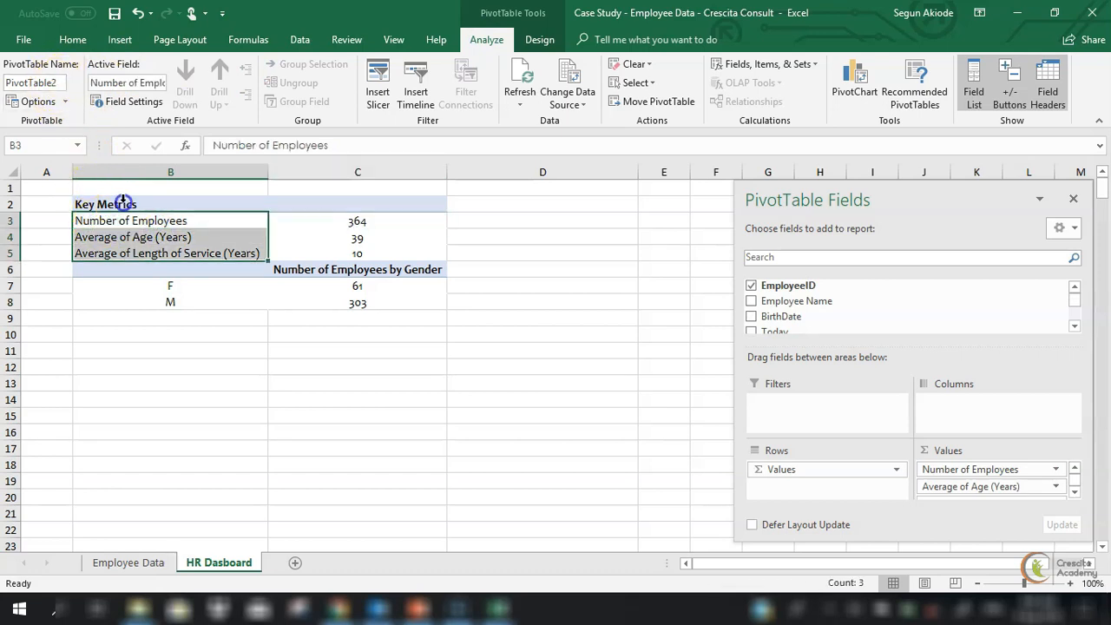
click(57, 84)
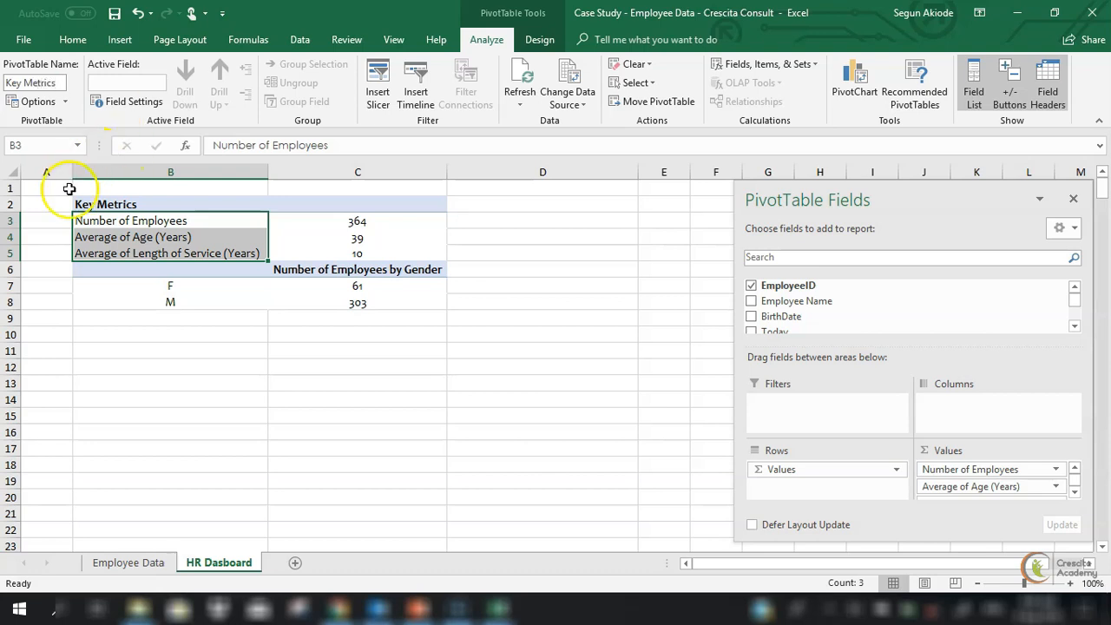
Name the PivotTable with the F and M employee counts "Gender".
click(185, 289)
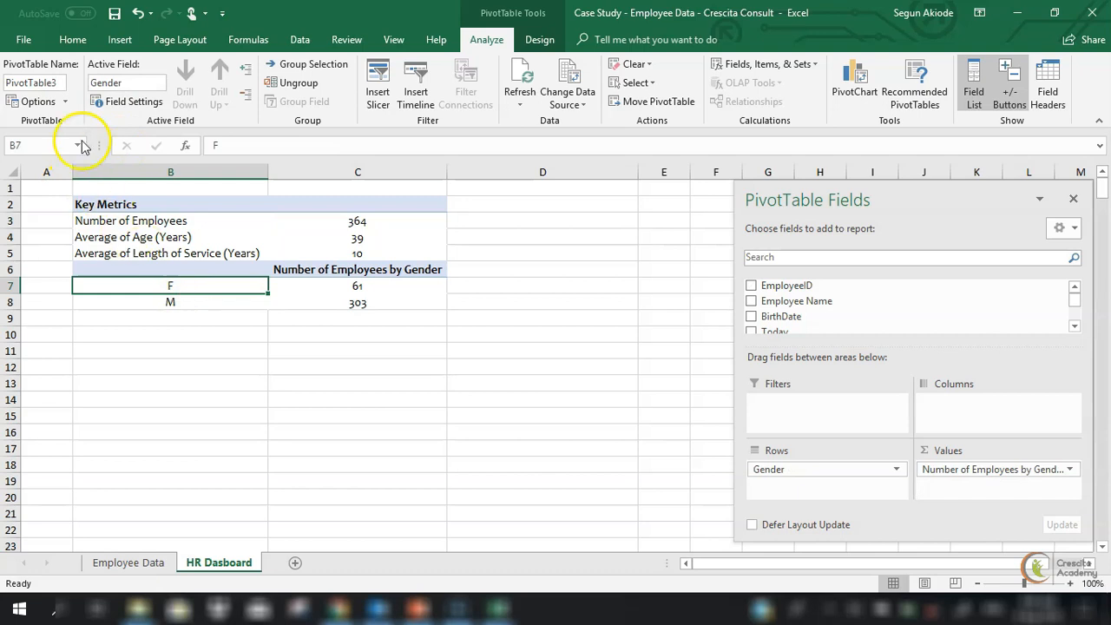
click(58, 84)
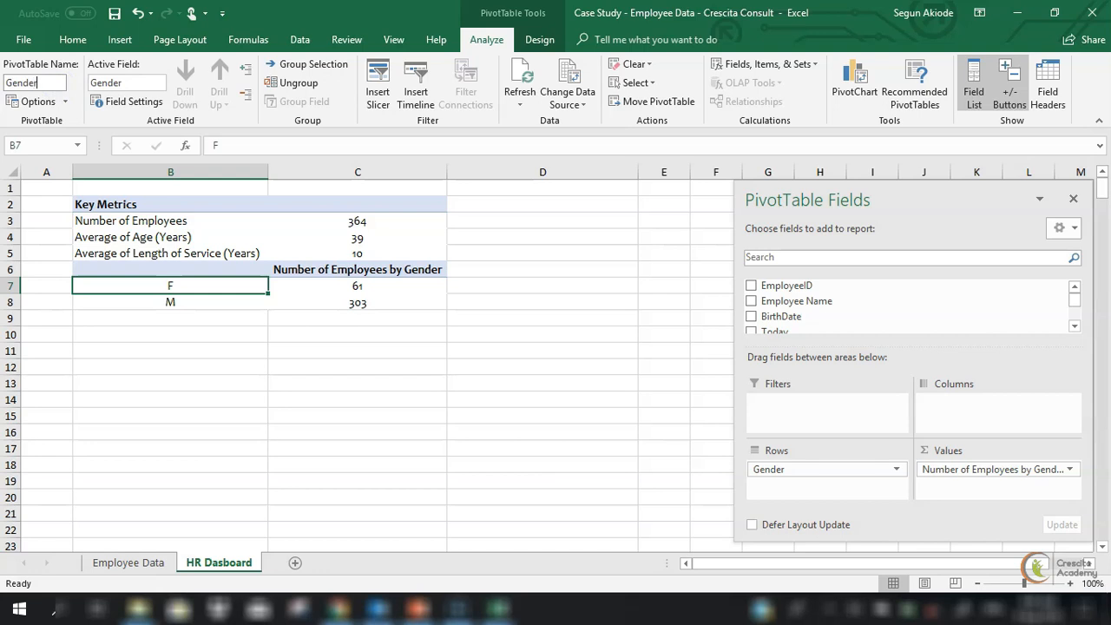
click(435, 391)
Turn off autofitting of column widths on update for the Gender PivotTable.
drag(231, 290, 227, 295)
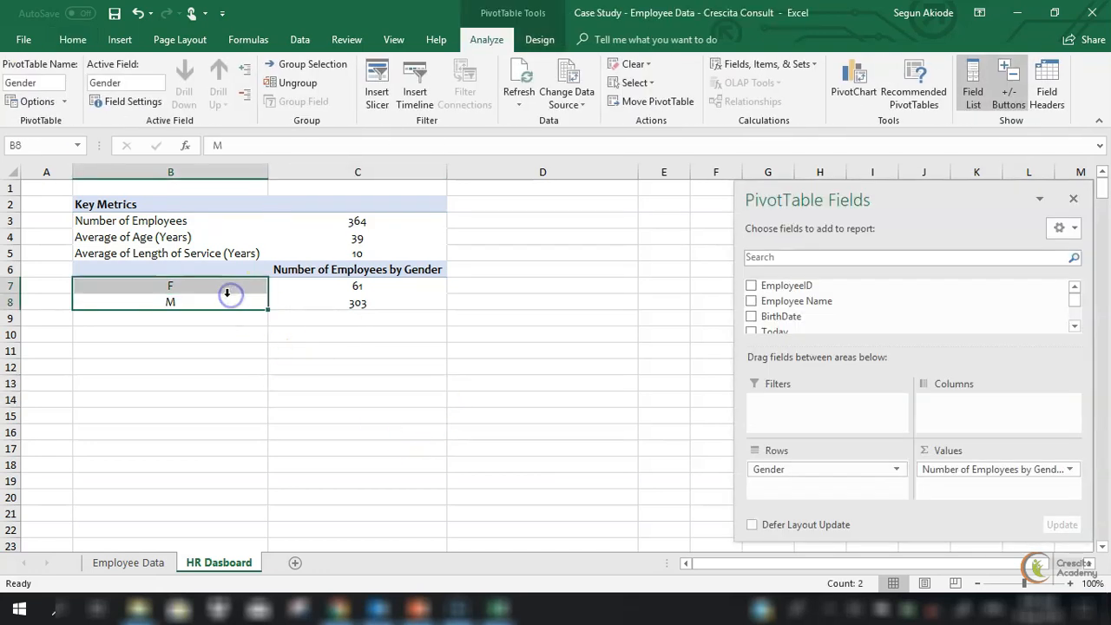
click(63, 101)
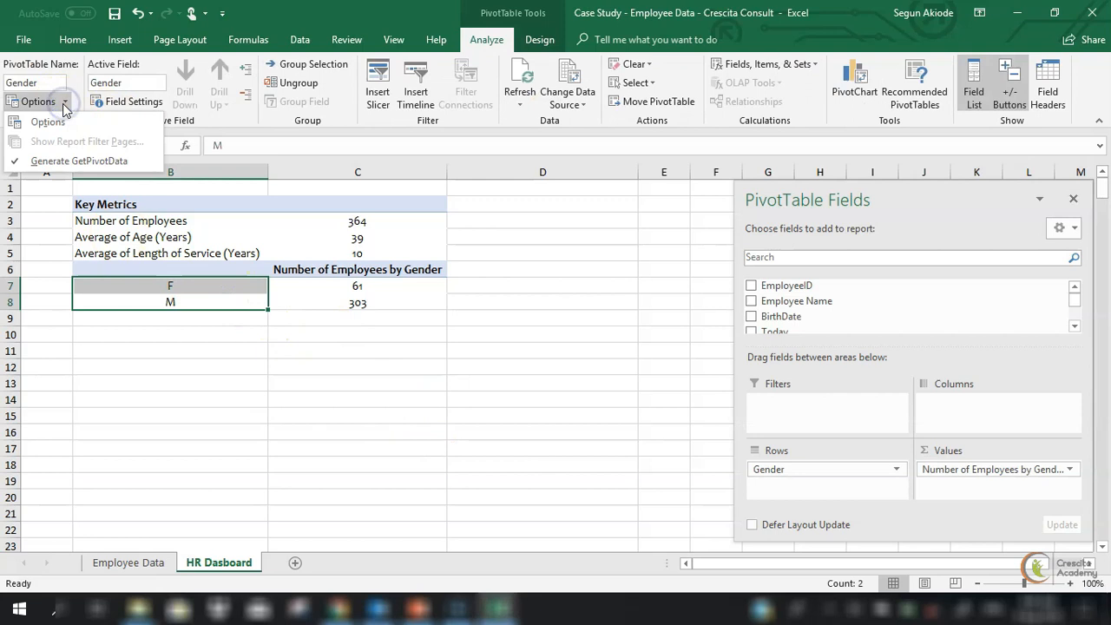
click(45, 121)
click(402, 395)
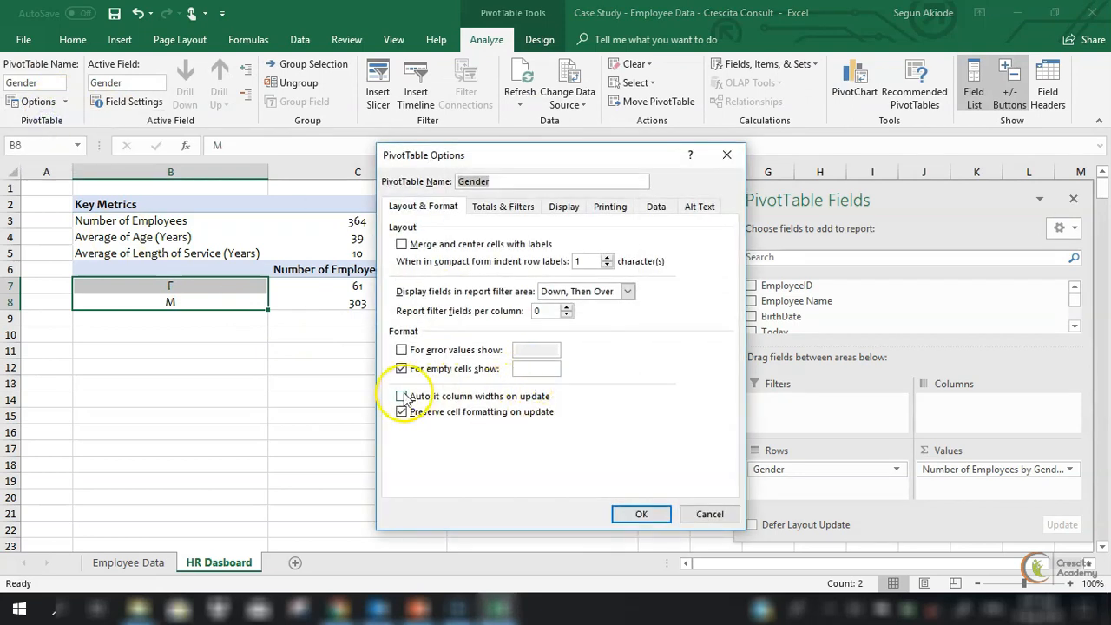
click(640, 514)
click(565, 363)
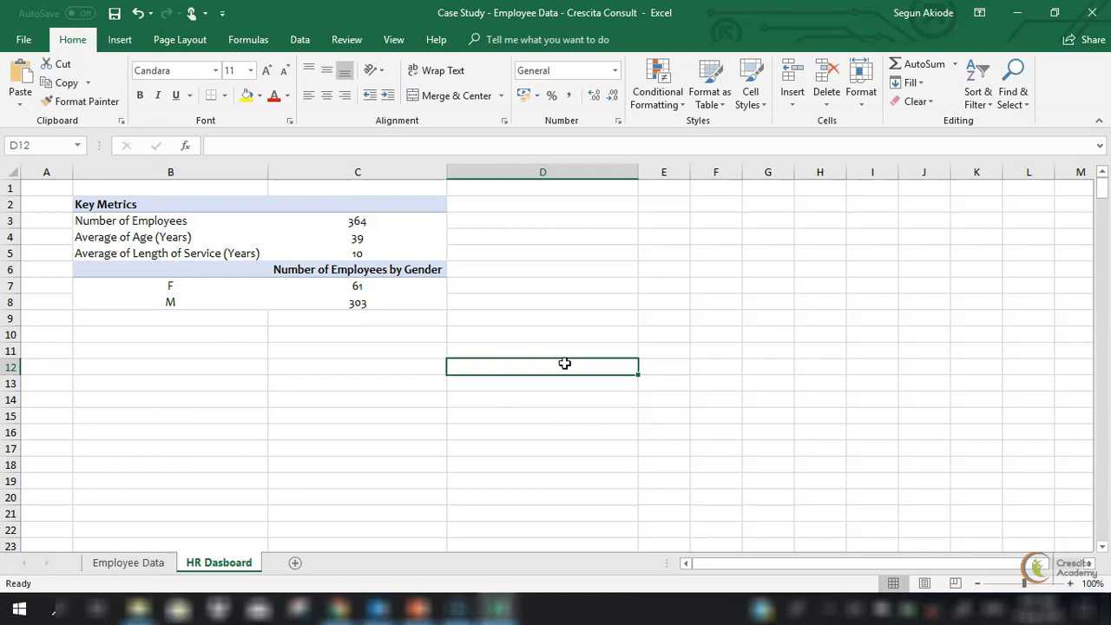
Check the layout of the finished Human Resources Dashboard in the sample workbook and return to the case study workbook.
mouse_move(495, 605)
click(450, 573)
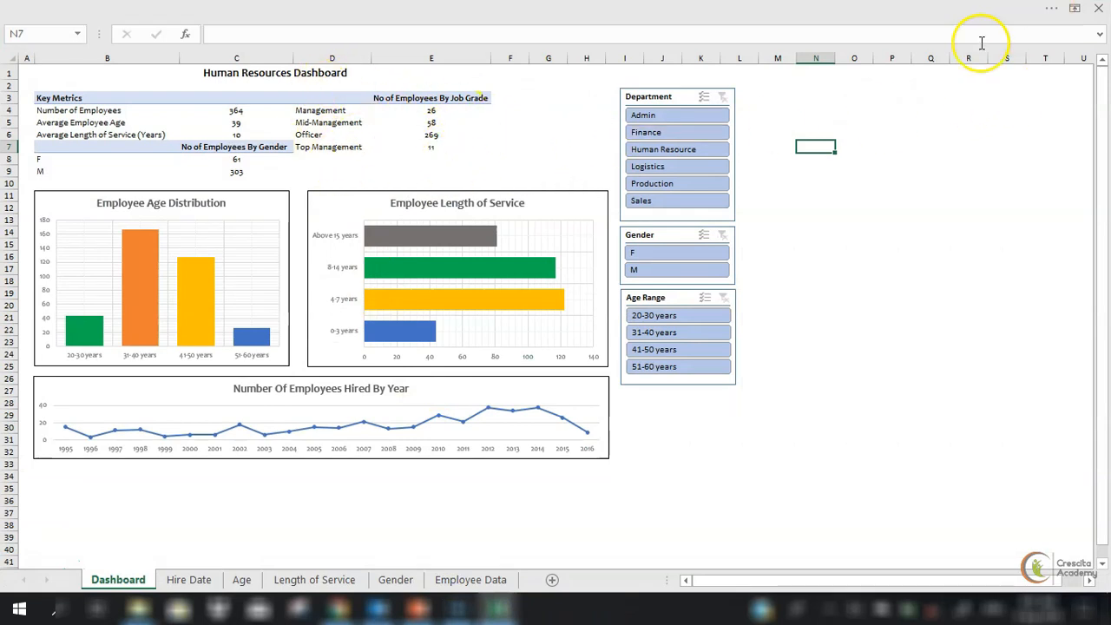
click(498, 614)
click(587, 580)
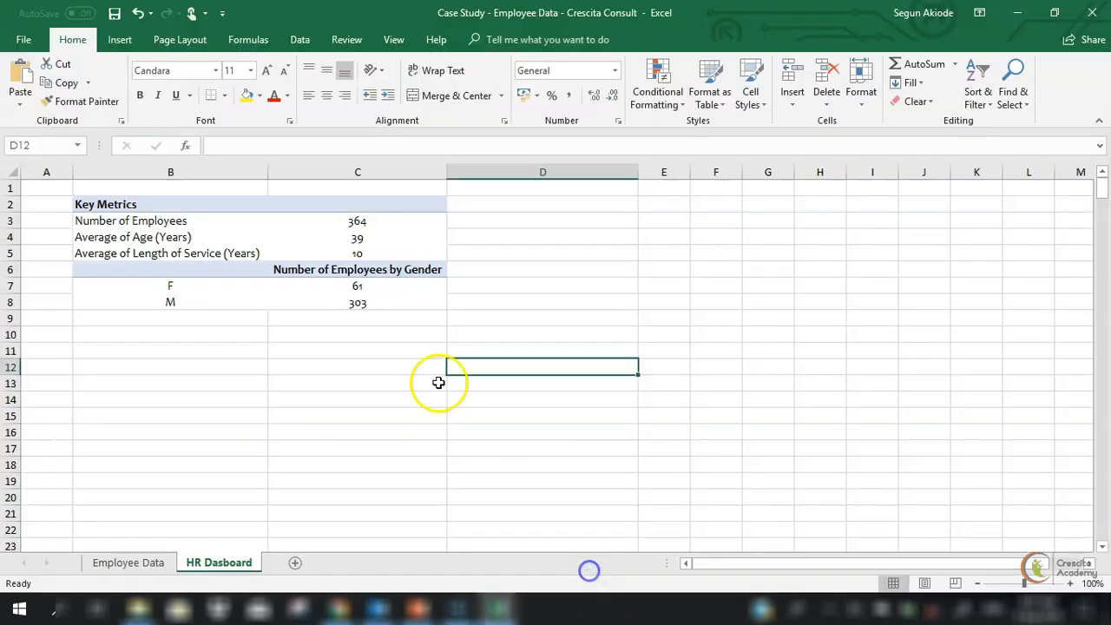
Create a PivotTable from the HR_Data table at cell D2 of the existing HR Dasboard sheet.
click(487, 204)
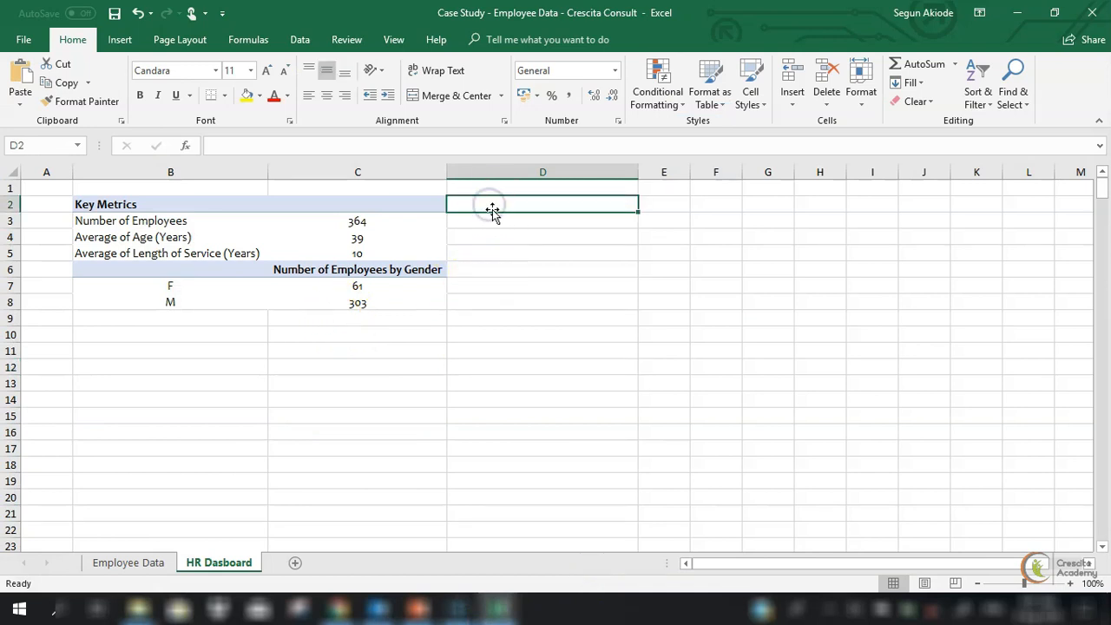
click(129, 564)
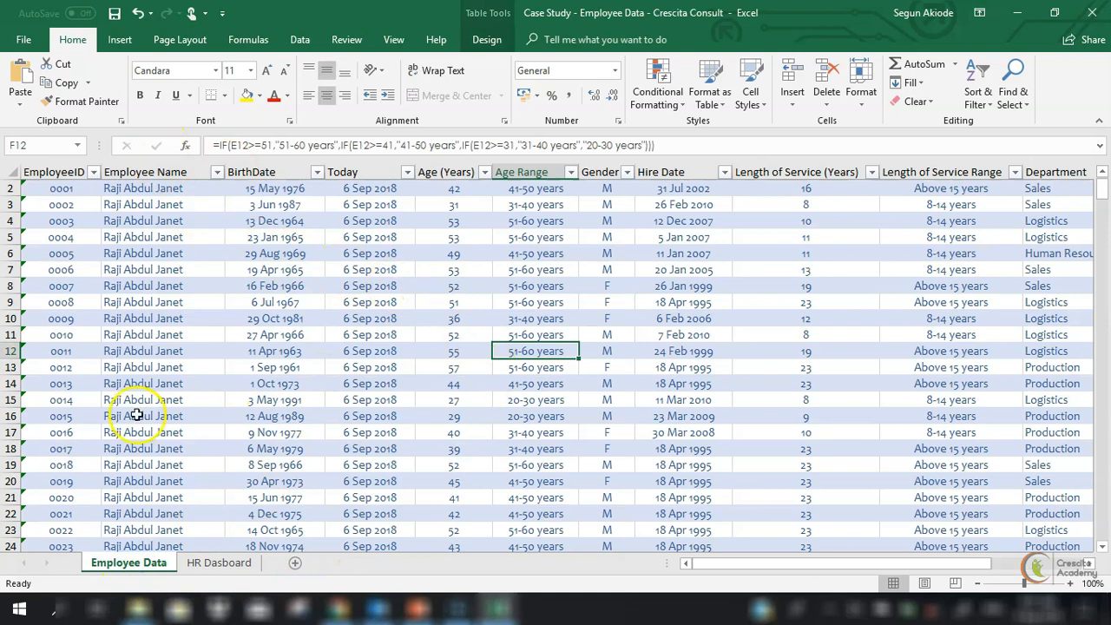
click(135, 254)
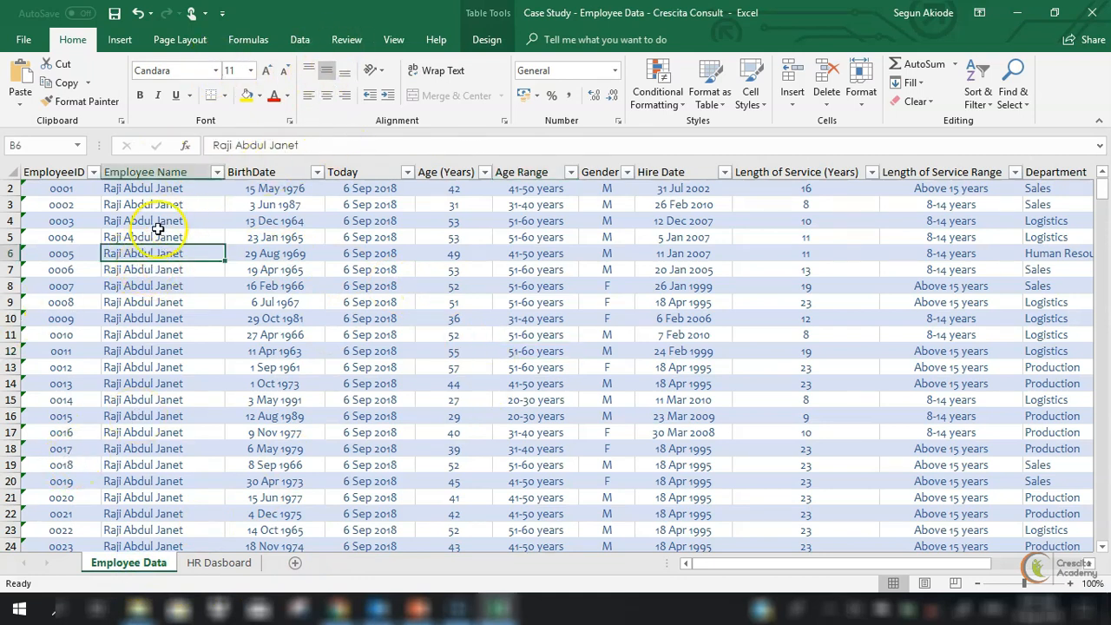
click(487, 39)
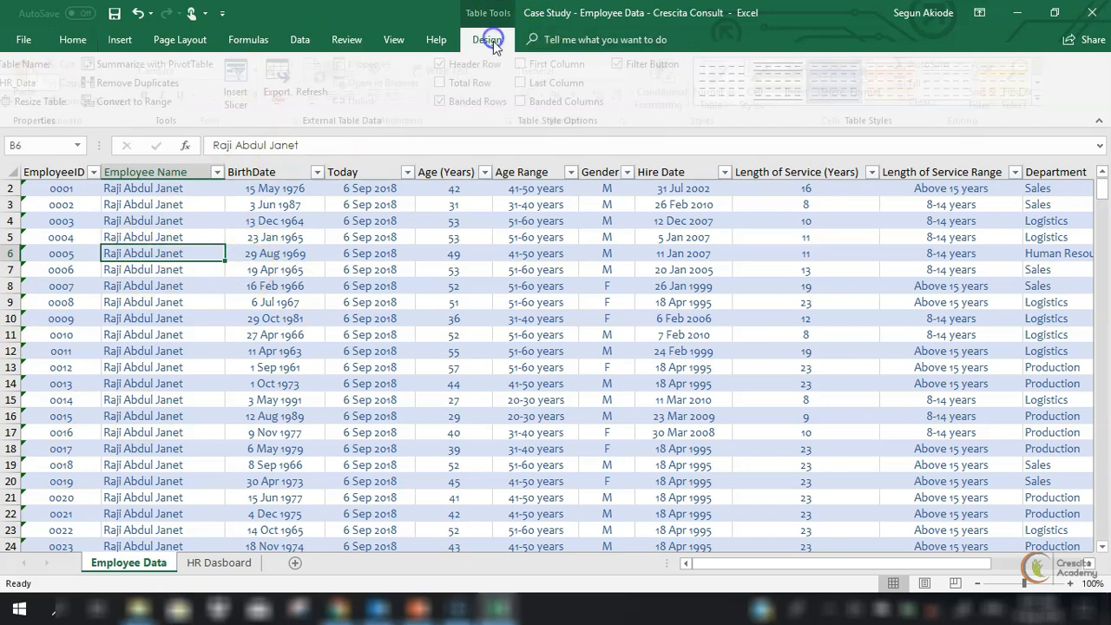
click(121, 39)
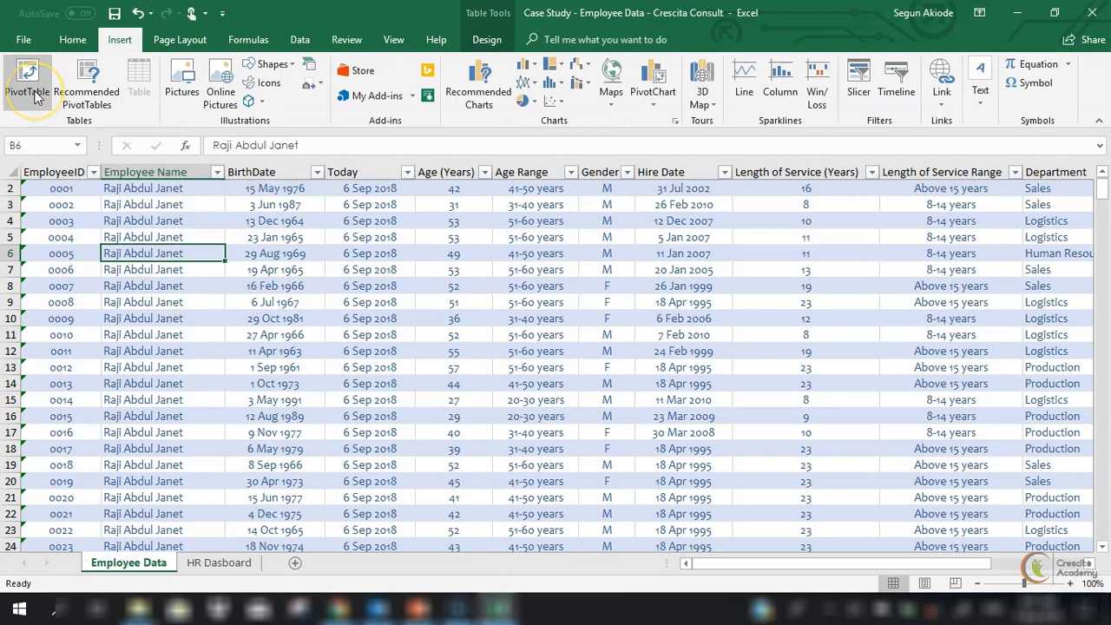
click(486, 39)
click(116, 63)
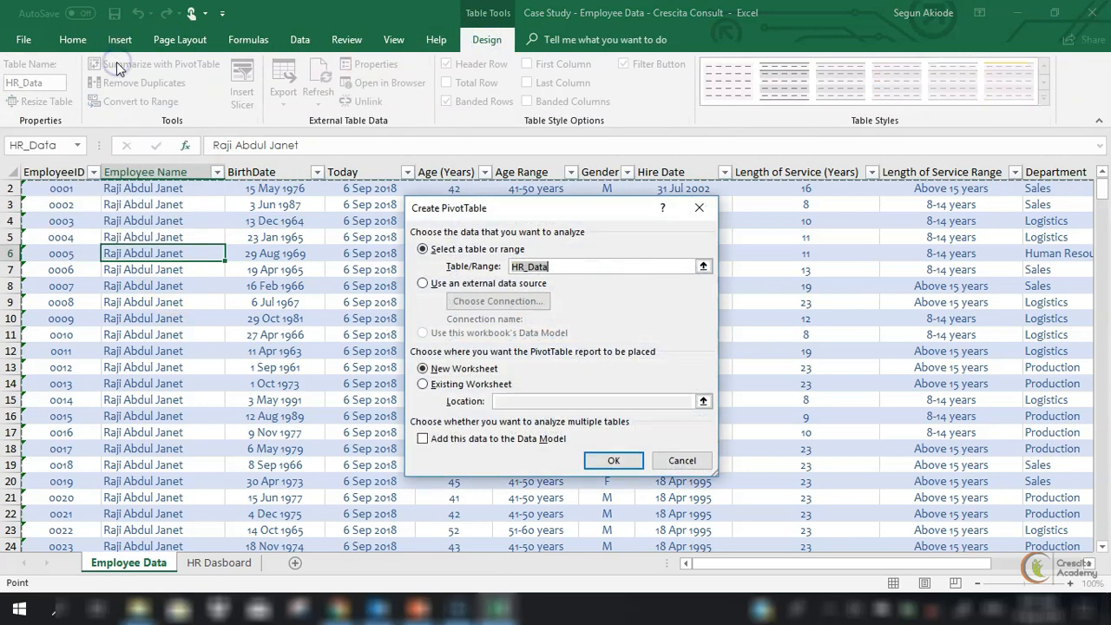
click(425, 385)
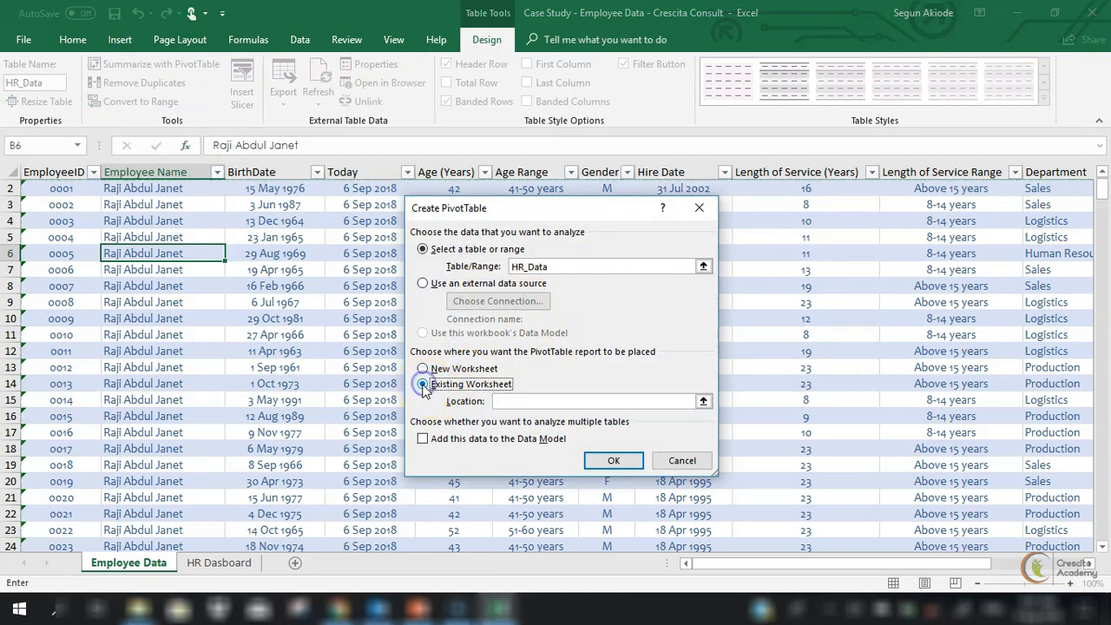
click(228, 565)
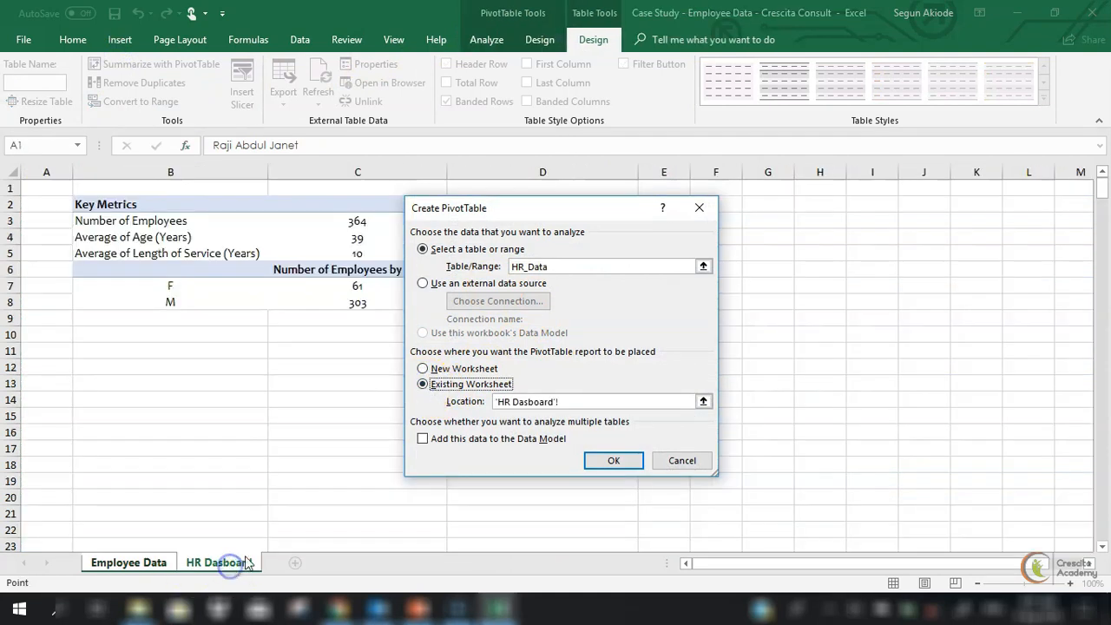
drag(513, 208, 537, 350)
click(494, 203)
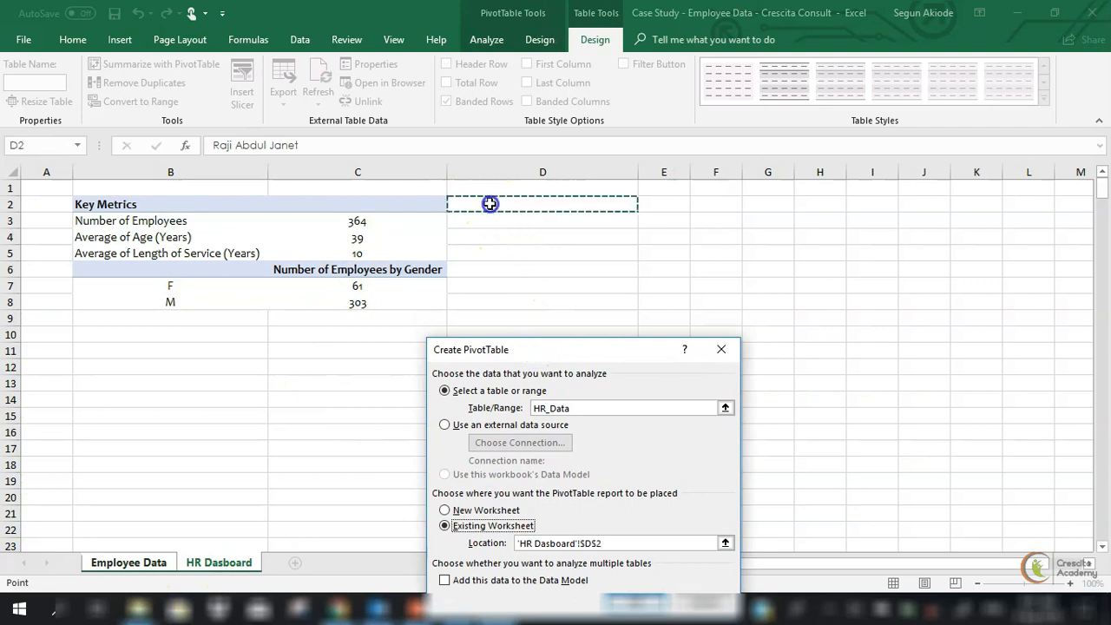
click(639, 603)
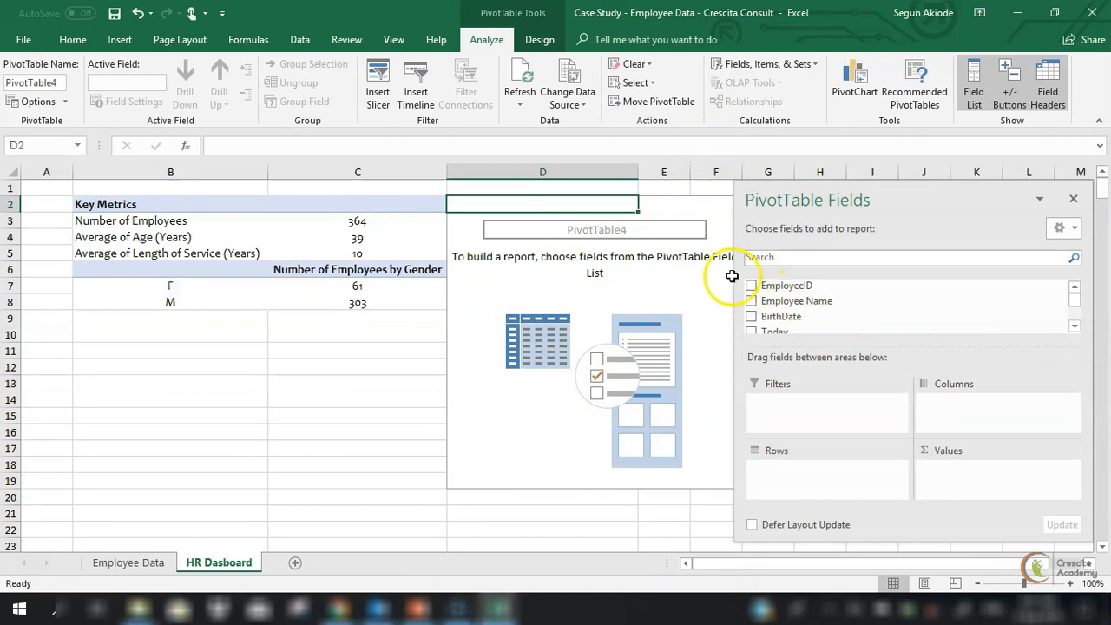
Add Job Grade to both the rows and values of the new PivotTable and hide its field headers.
drag(736, 275, 842, 293)
click(1074, 328)
click(1074, 330)
click(1074, 330)
click(1074, 330)
click(1074, 329)
click(1074, 330)
click(883, 303)
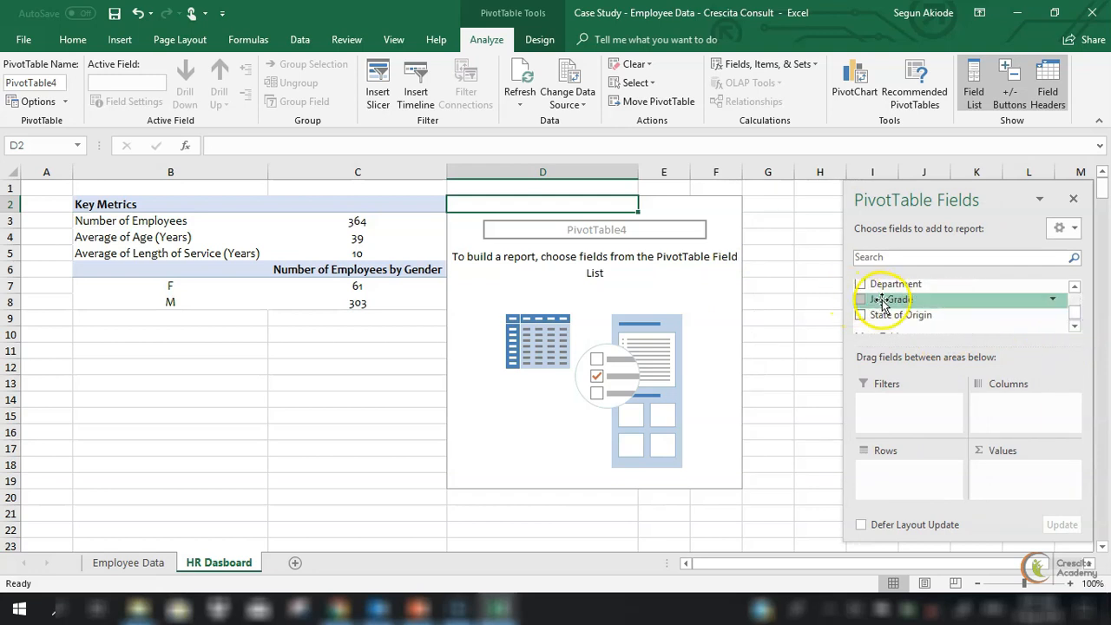
drag(883, 360, 885, 466)
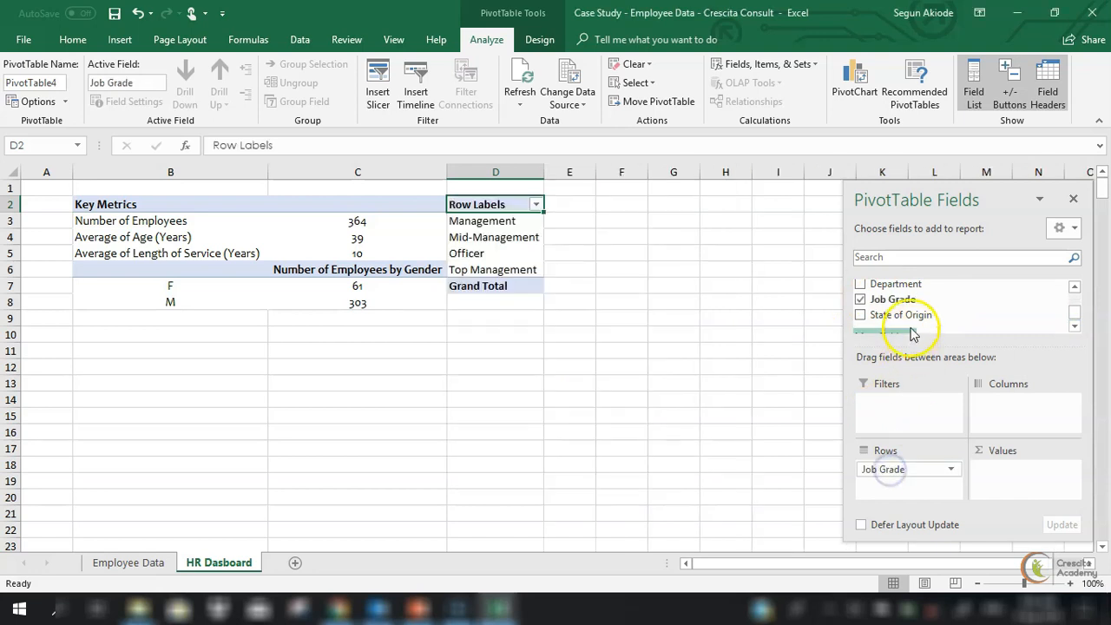
drag(894, 303, 1004, 471)
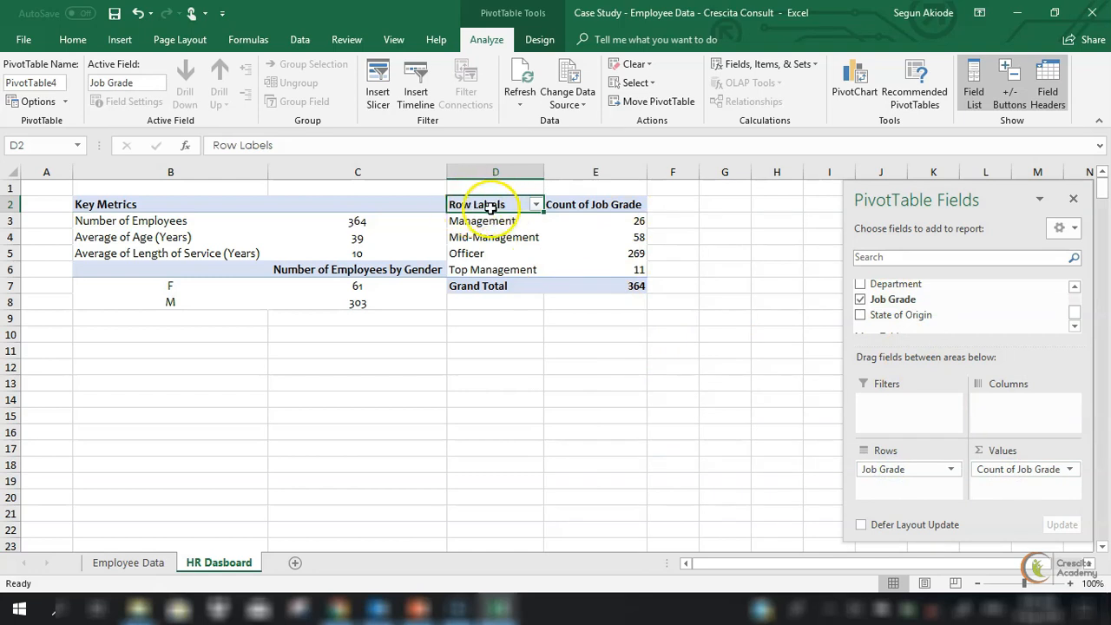
click(1048, 95)
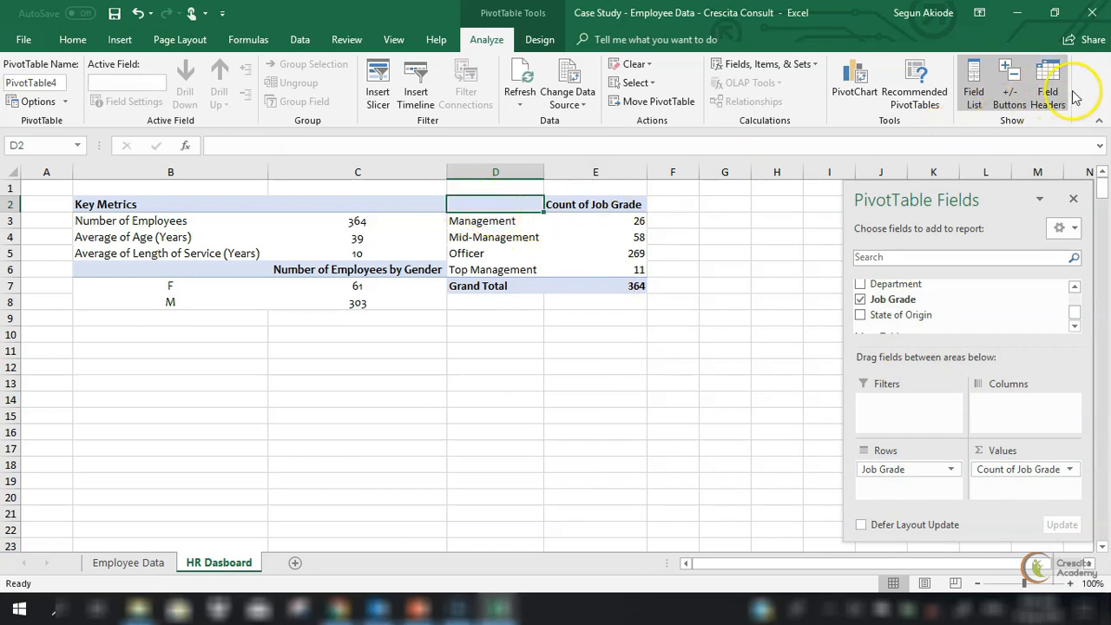
Rename the count header in E2 to "Number of Employees By Job Grade" and fit column E to its contents.
click(589, 204)
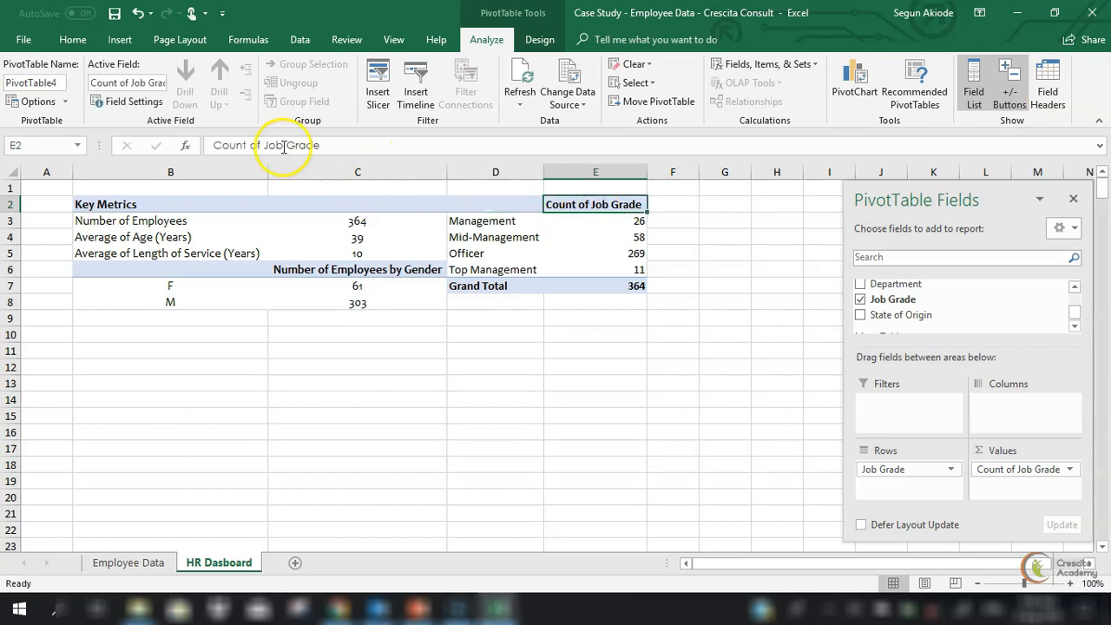
click(248, 145)
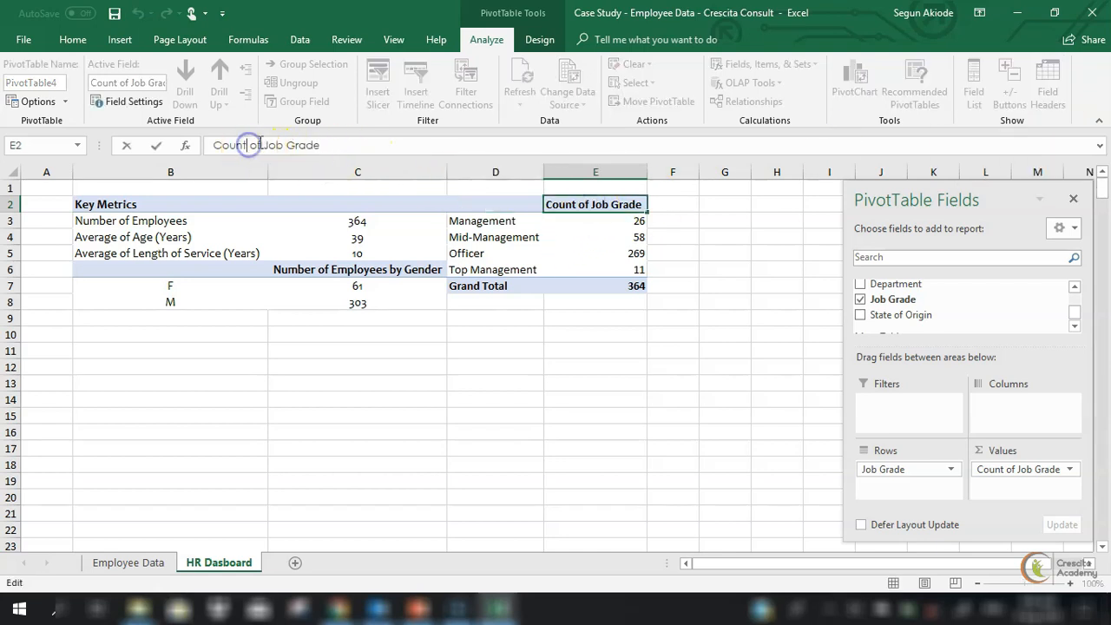
key(BackSpace)
key(BackSpace)
key(BackSpace)
key(BackSpace)
key(BackSpace)
key(BackSpace)
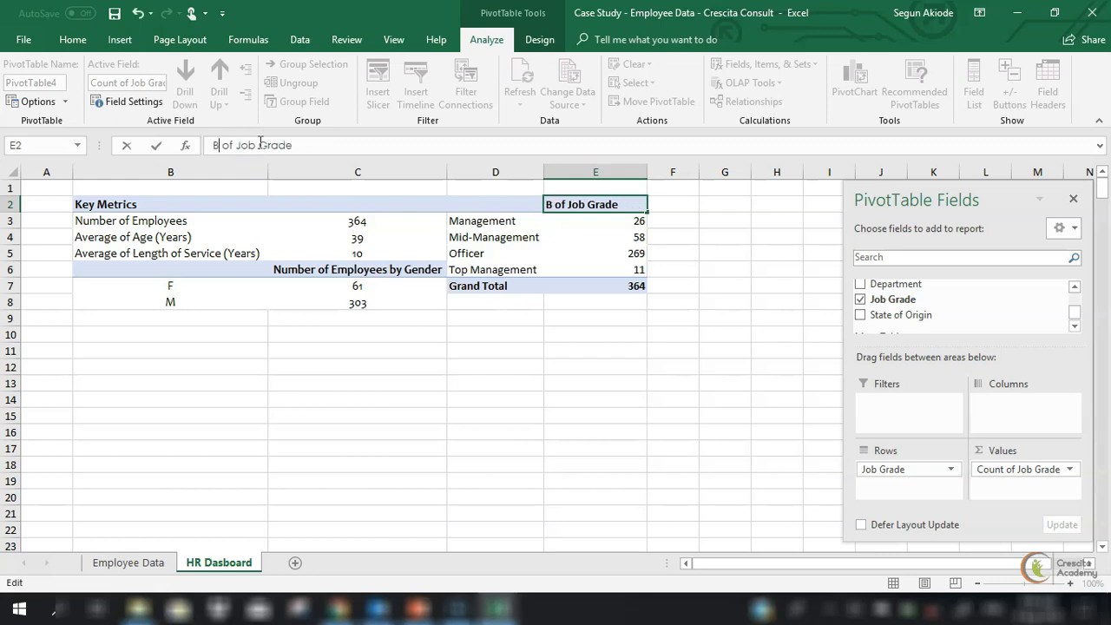
text(Number)
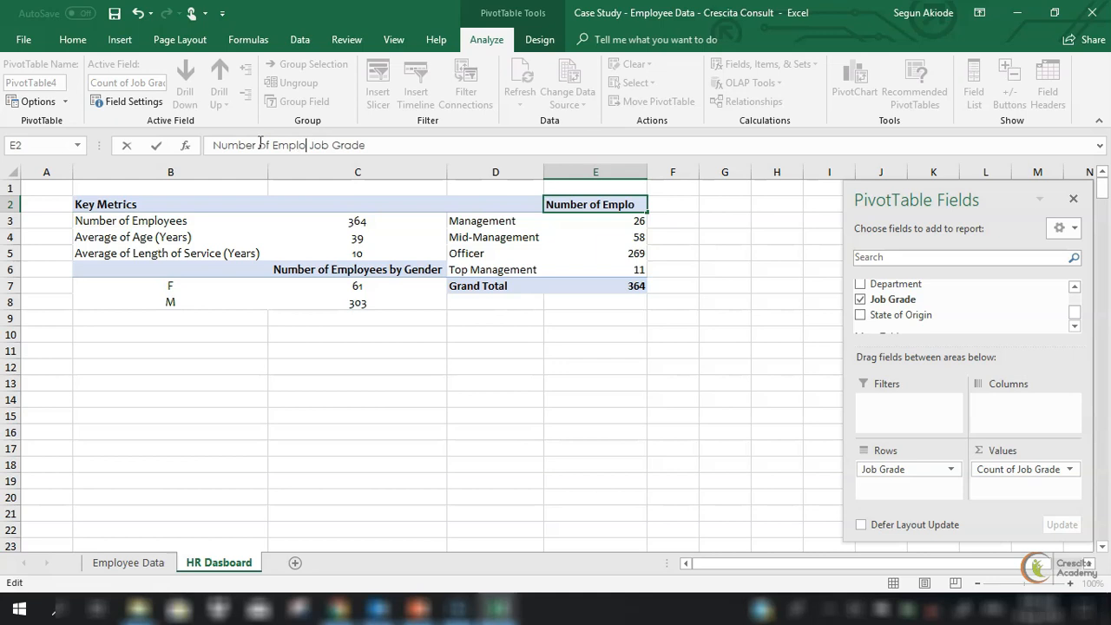
text(es By)
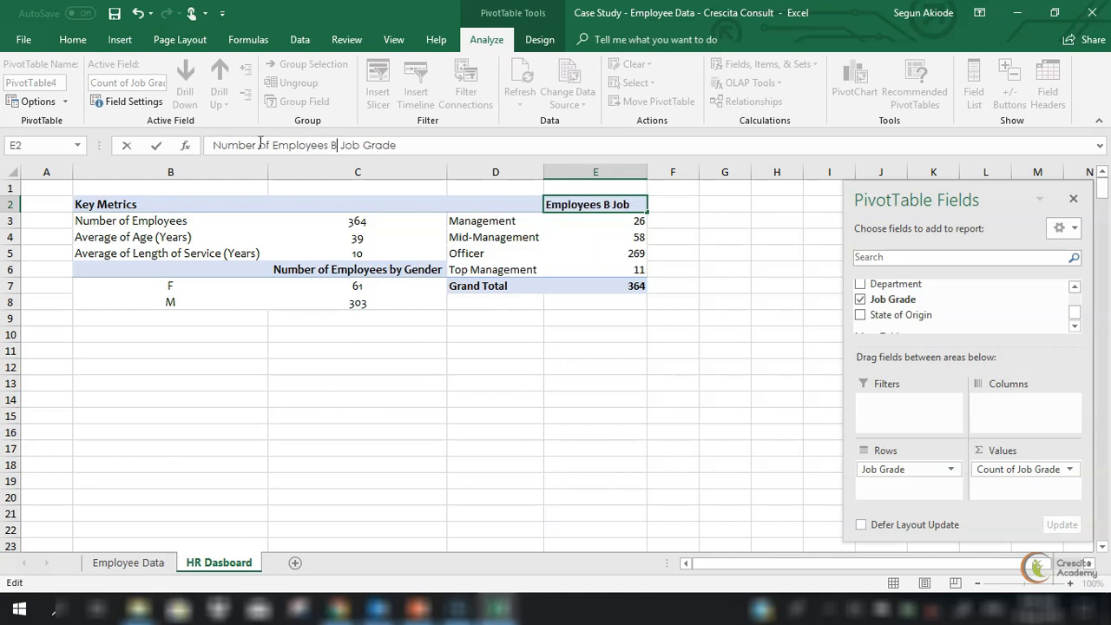
click(622, 367)
double_click(648, 172)
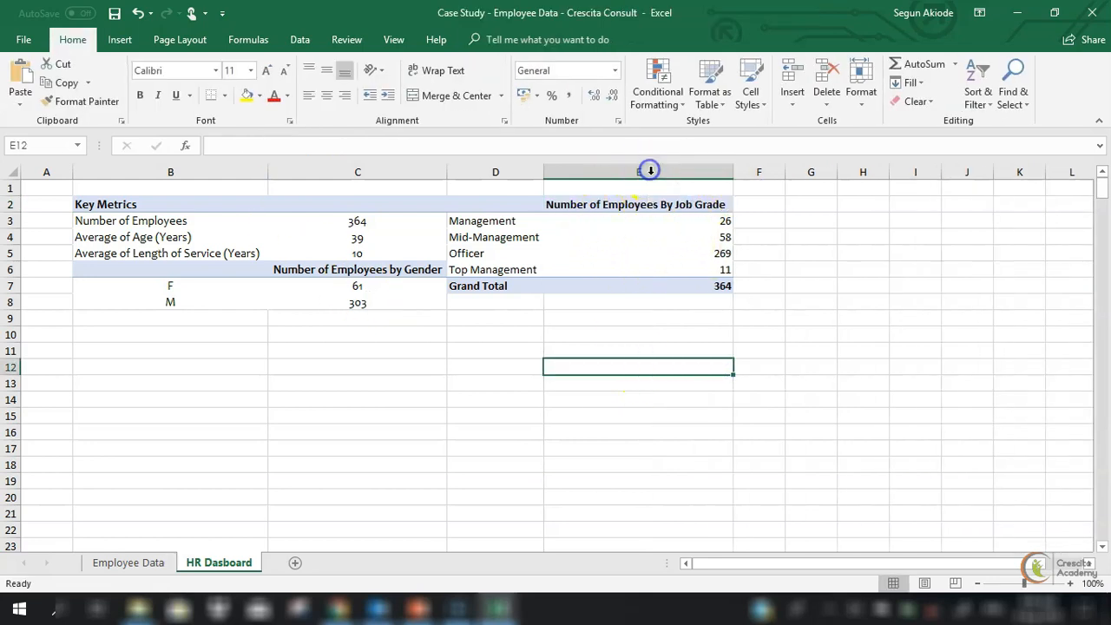
Set the font of the entire HR Dasboard sheet to Candara.
click(505, 251)
click(516, 330)
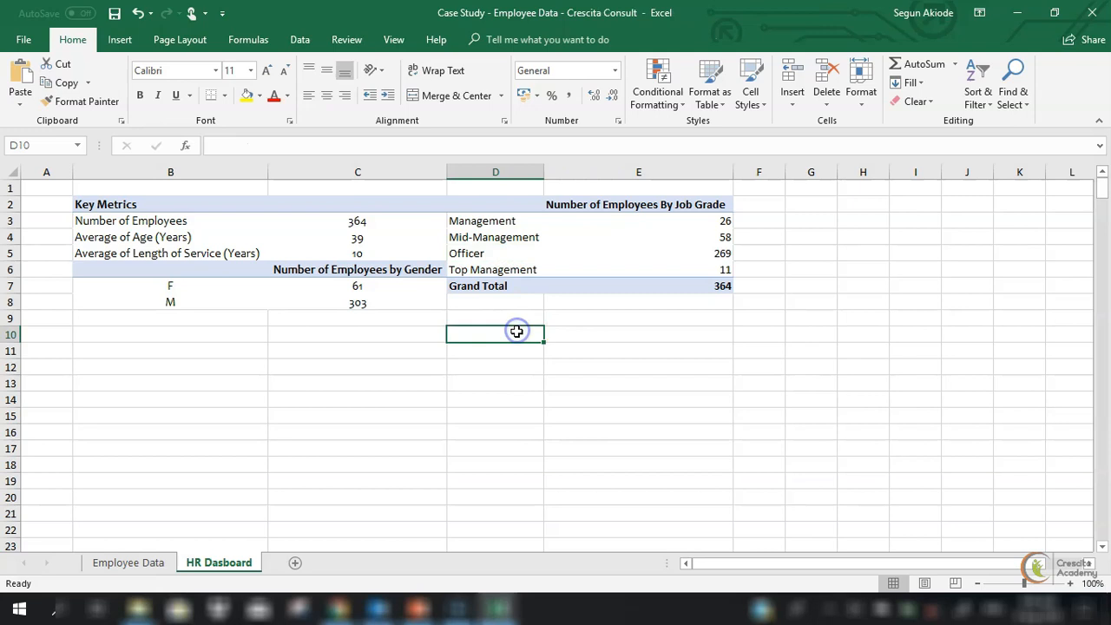
key(ctrl+a)
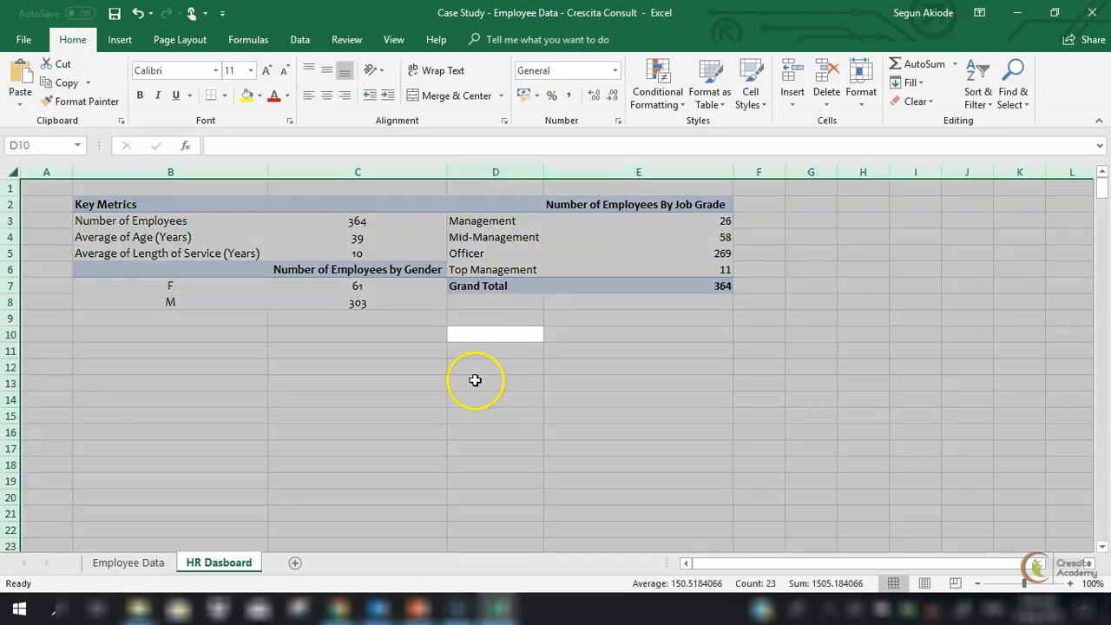
click(216, 70)
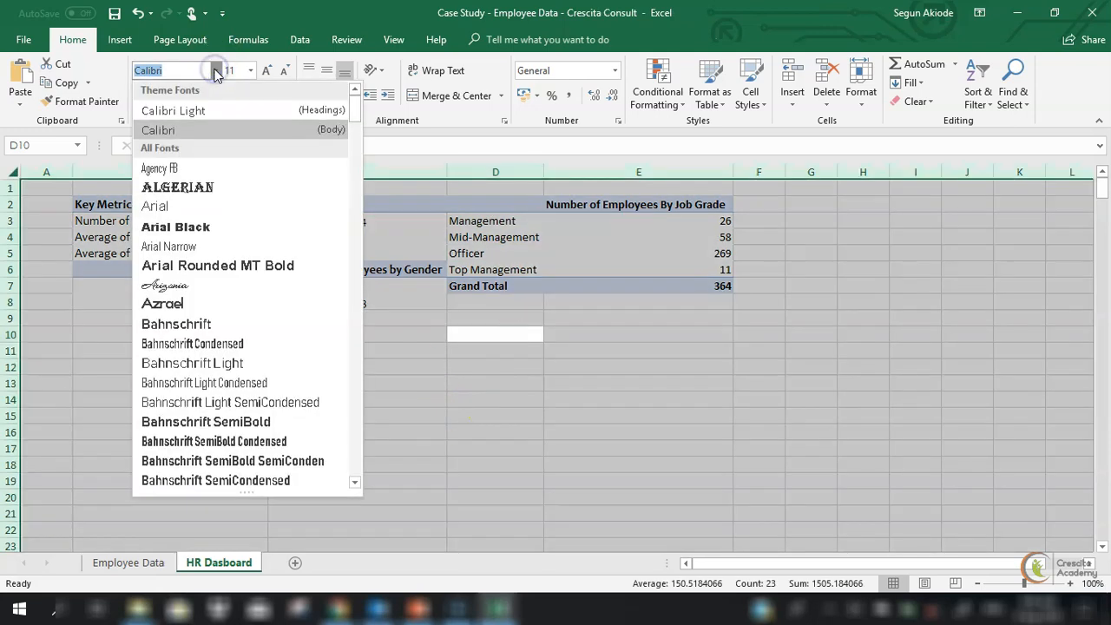
text(Ca)
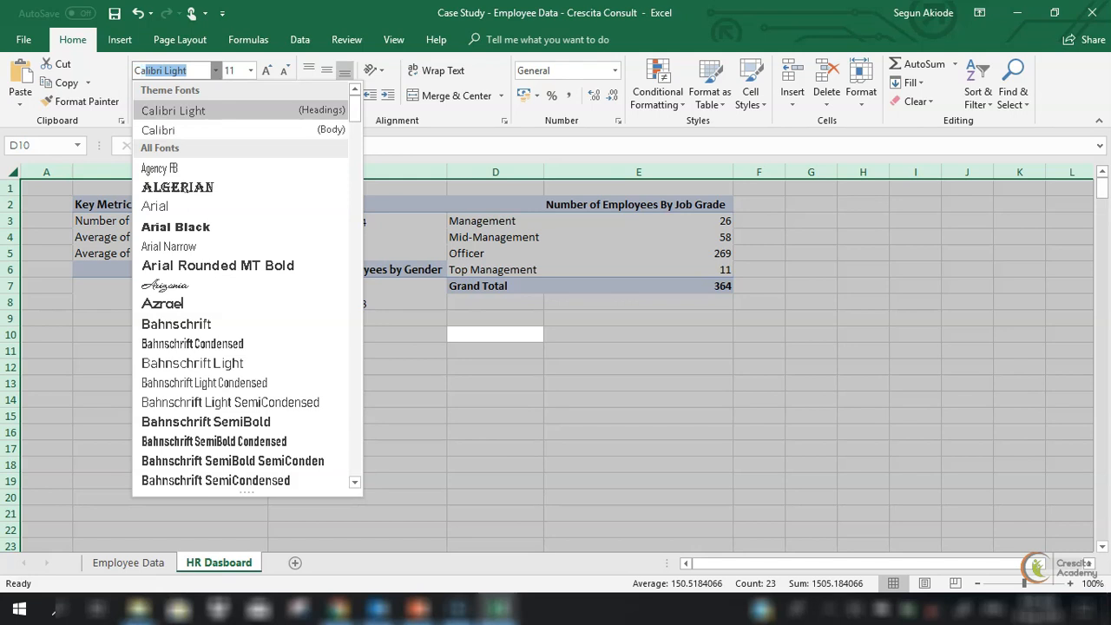
text(ndara)
key(Return)
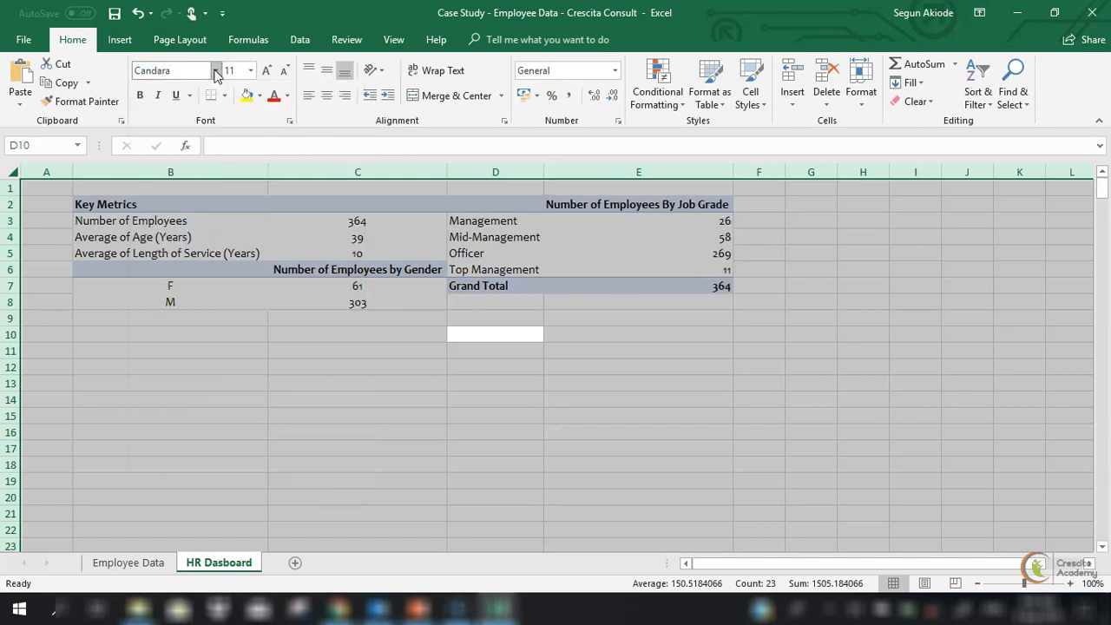
drag(688, 368, 688, 382)
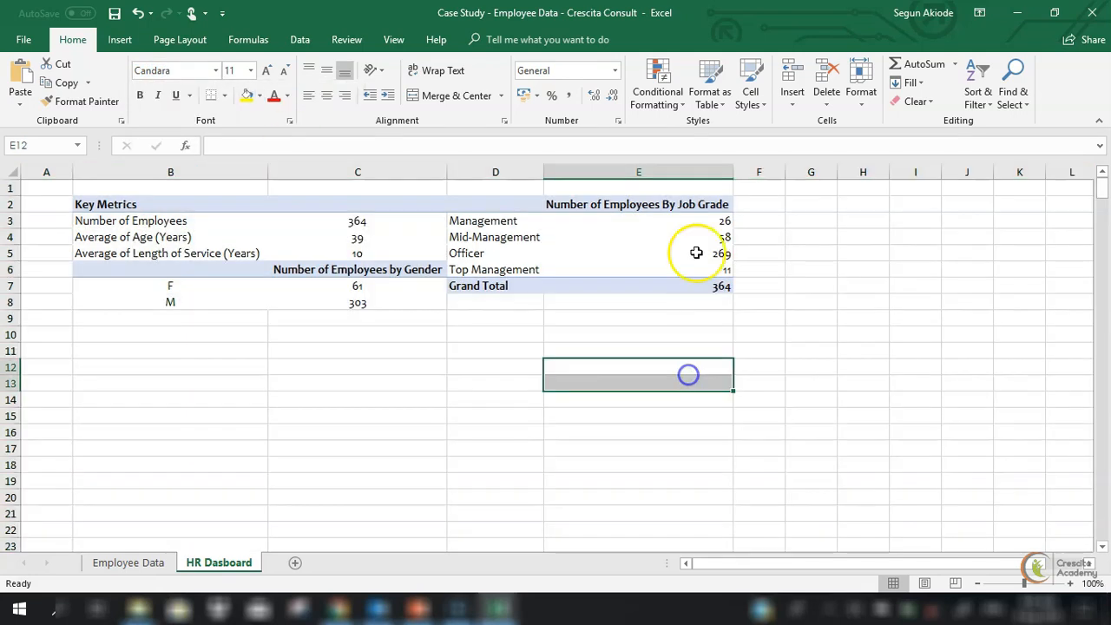
Center the job grade counts in cells E3:E7 horizontally.
click(664, 168)
drag(643, 221, 638, 280)
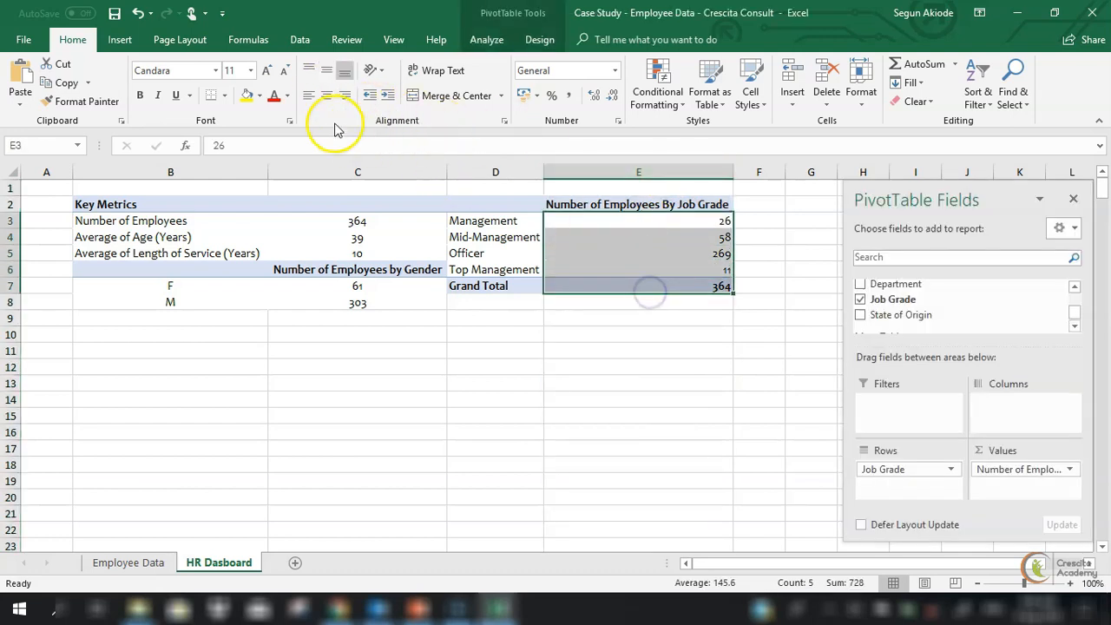
click(326, 95)
click(684, 335)
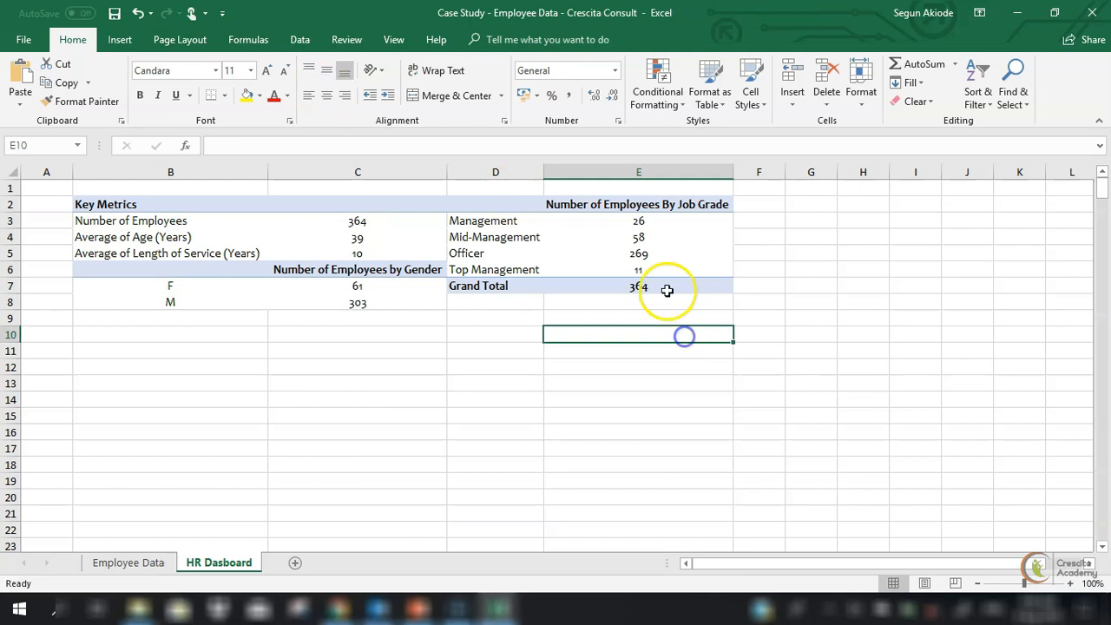
Turn off the grand totals of the Job Grade PivotTable for rows and columns, and widen column D slightly.
click(512, 288)
click(511, 252)
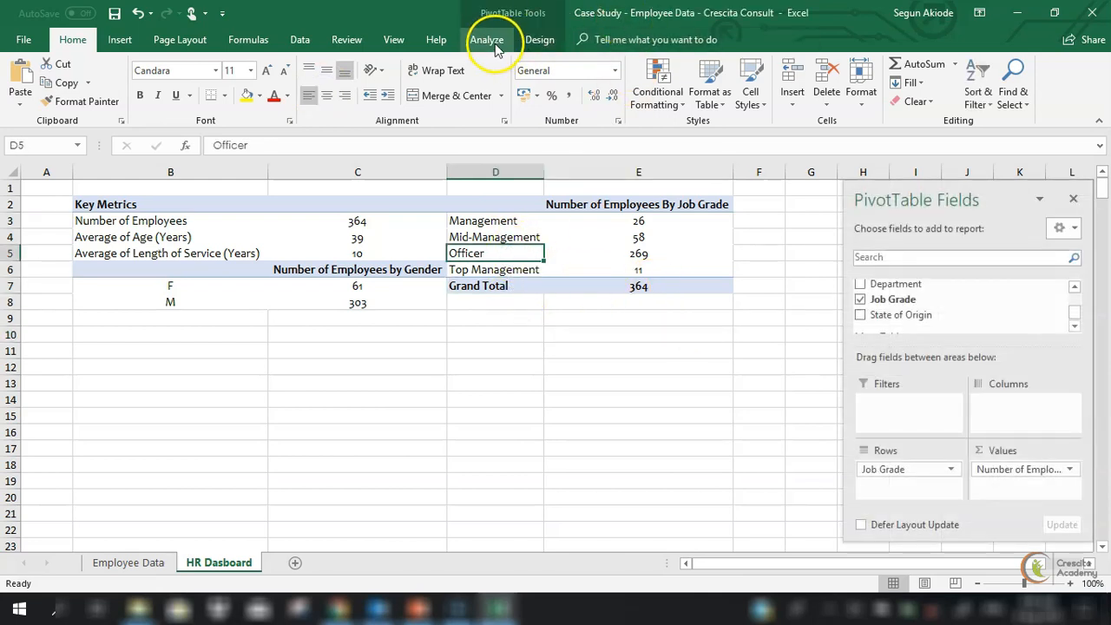
click(550, 39)
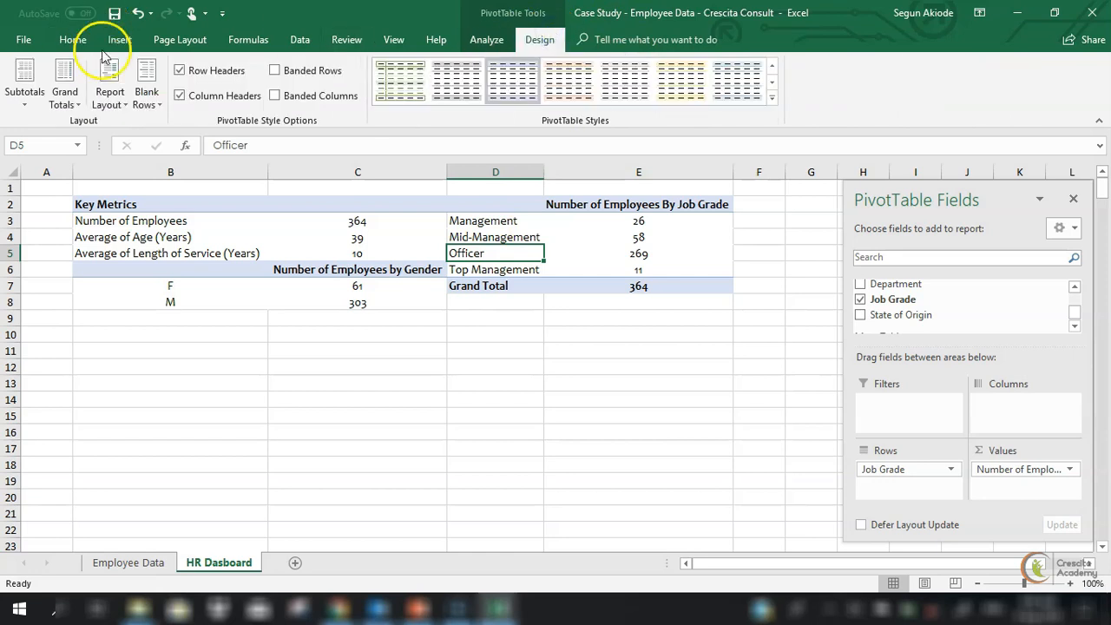
click(76, 103)
click(130, 132)
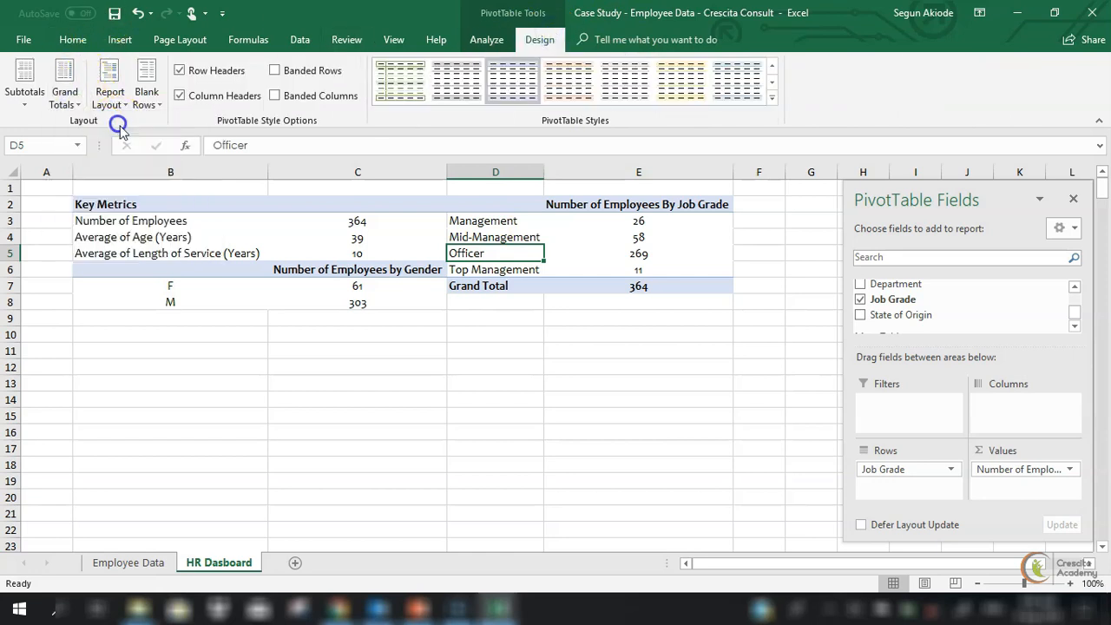
click(685, 333)
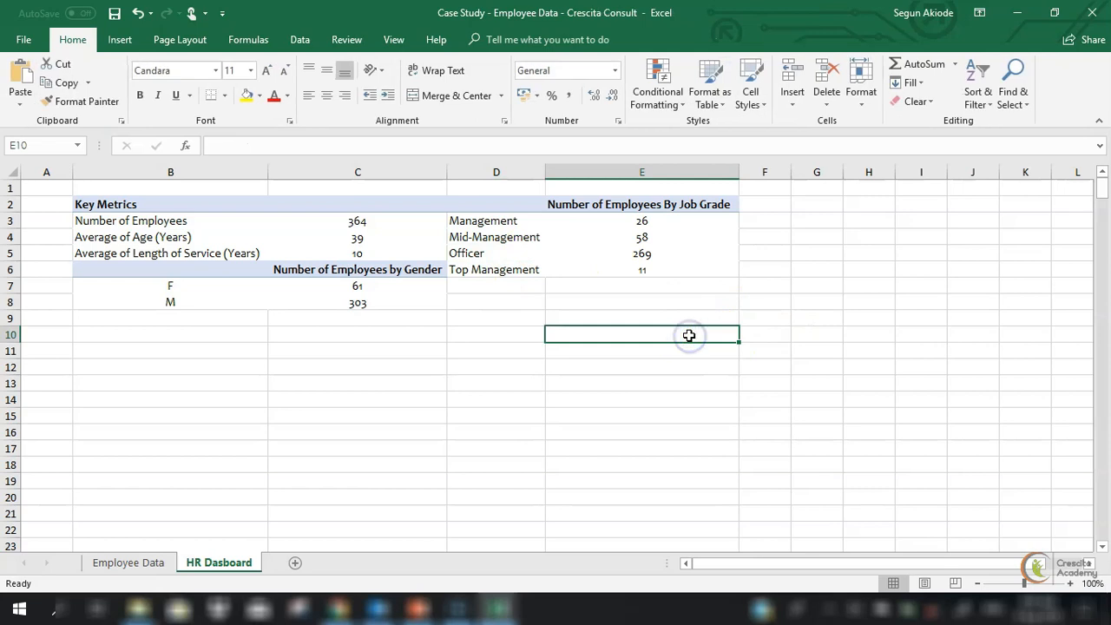
drag(545, 171, 559, 172)
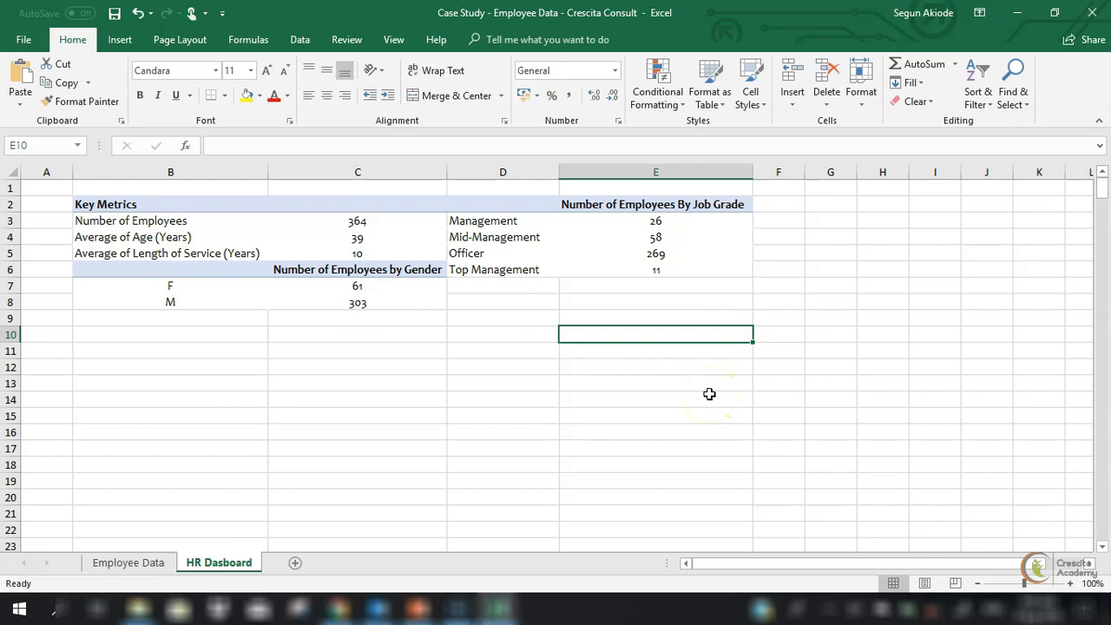
click(627, 385)
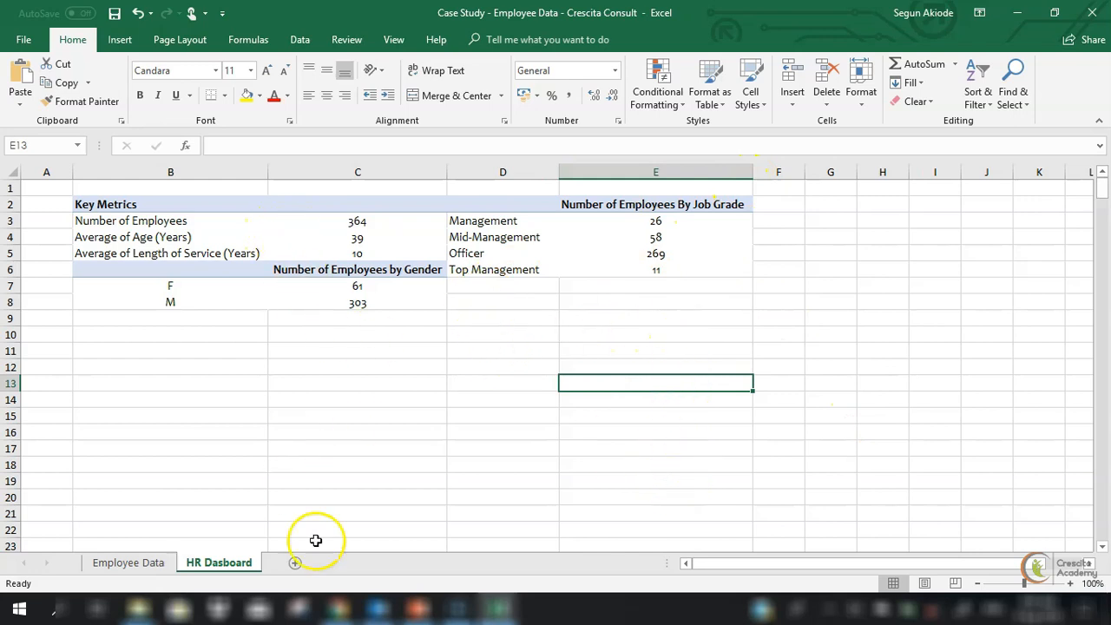
Switch to the finished Human Resources Dashboard workbook and examine its age distribution, length of service and yearly hiring charts.
click(503, 614)
click(454, 548)
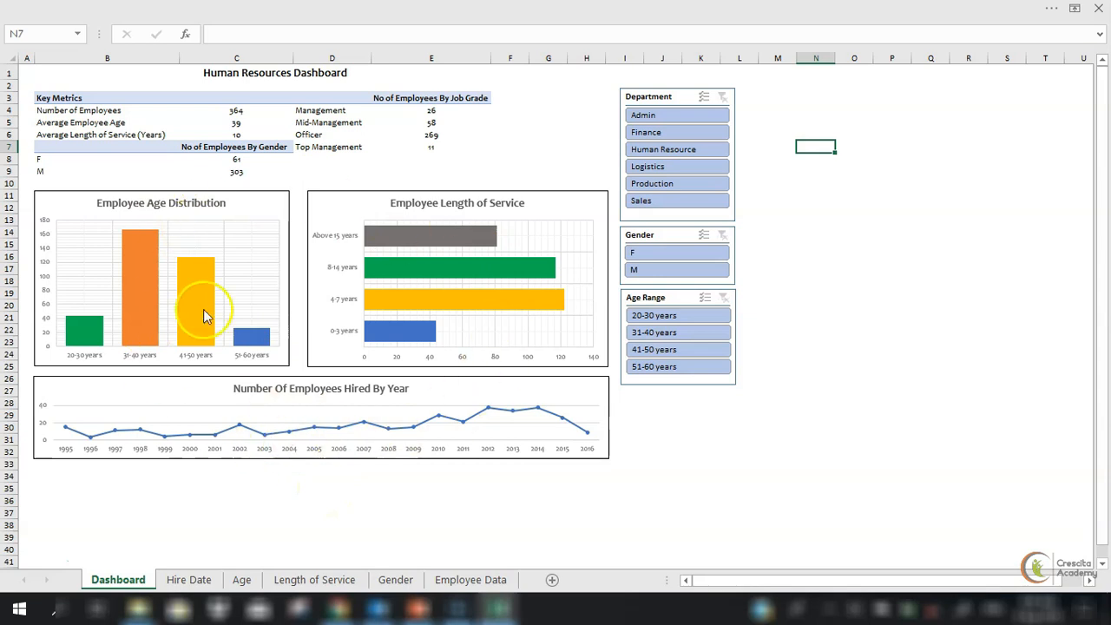
mouse_move(439, 419)
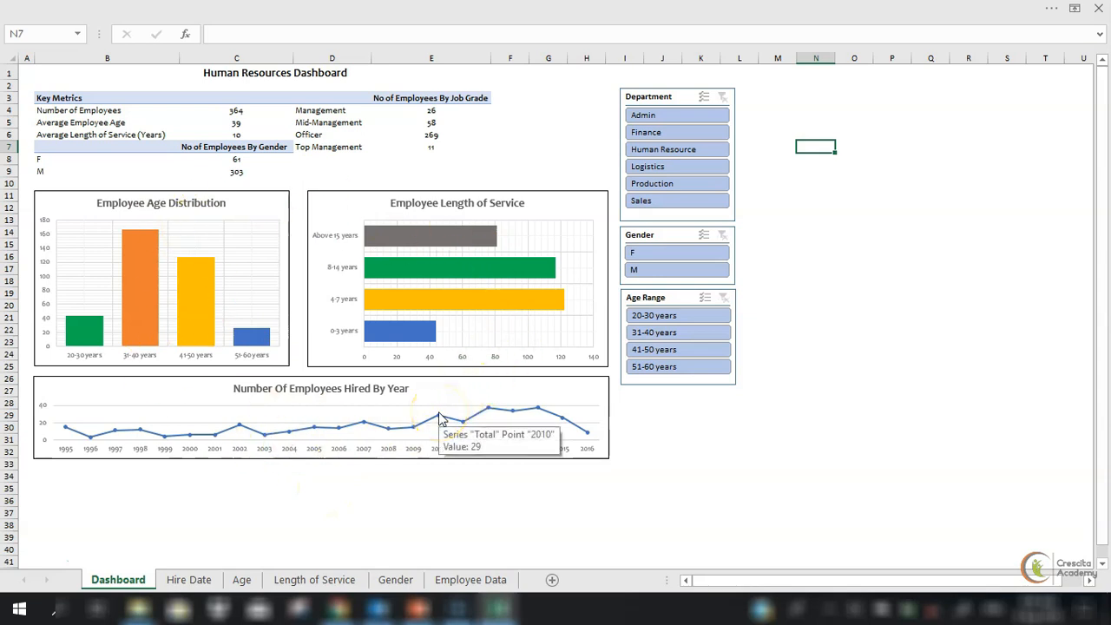